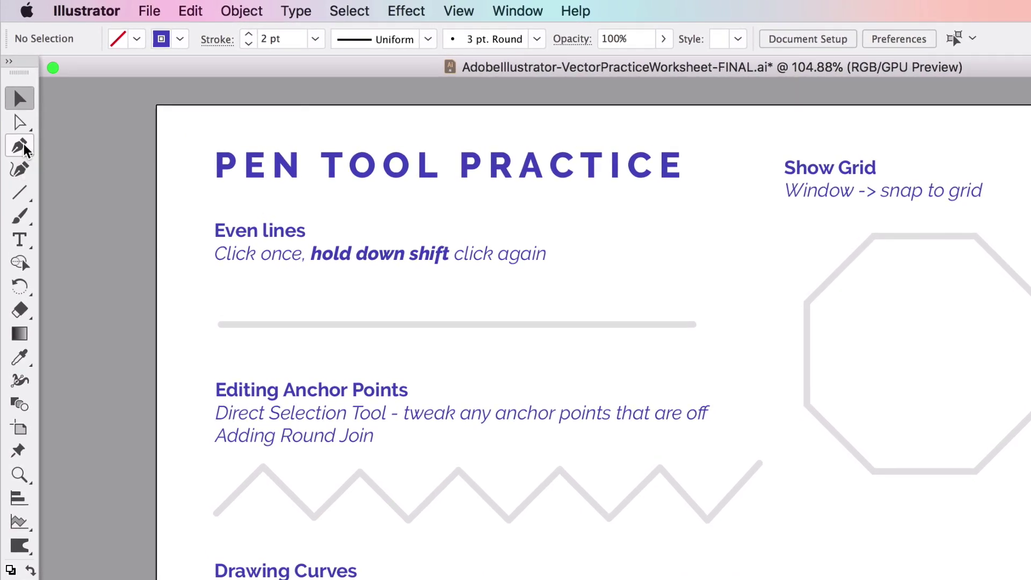
Step: Draw a straight, level purple 3 pt line over the Even lines guide, end to end
{"action": "left_click", "coordinate": [24, 144]}
{"action": "left_click", "coordinate": [219, 324]}
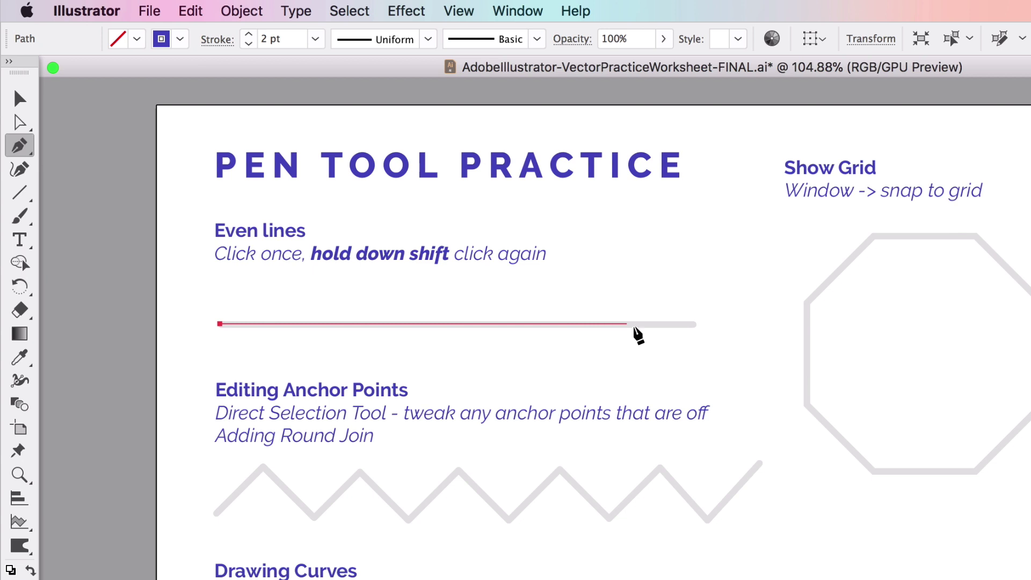
{"action": "left_click", "coordinate": [695, 329], "text": "shift"}
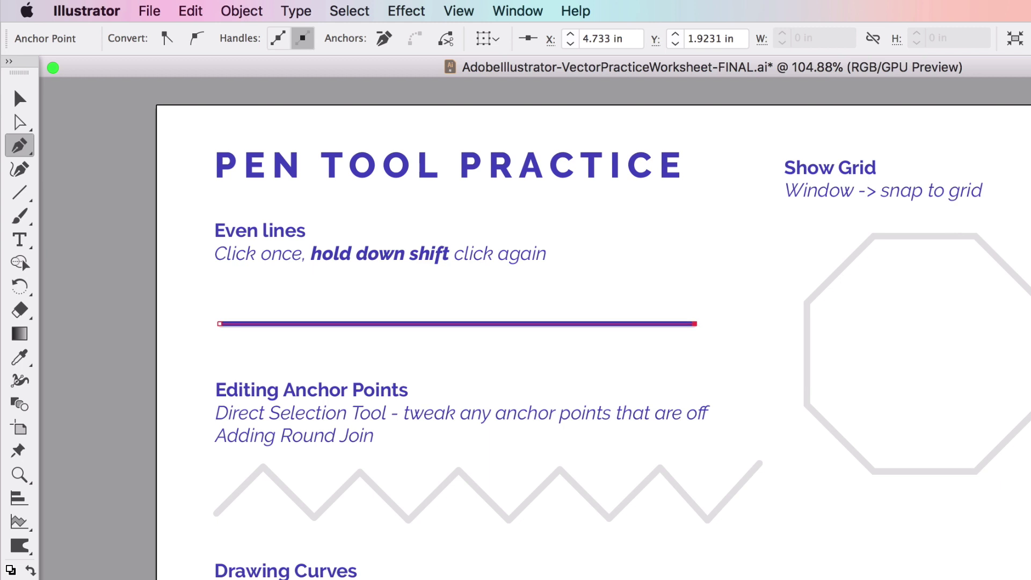
{"action": "left_click", "coordinate": [20, 98]}
{"action": "left_click", "coordinate": [197, 514]}
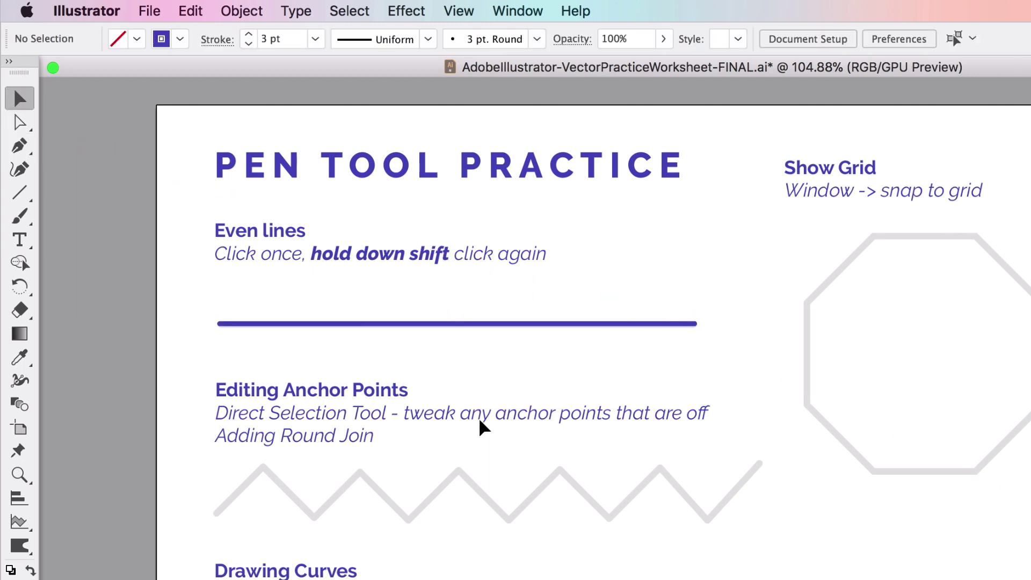
Step: Turn on Show Grid and Snap to Grid from the View menu
{"action": "scroll", "coordinate": [721, 408], "scroll_direction": "up", "scroll_amount": 3}
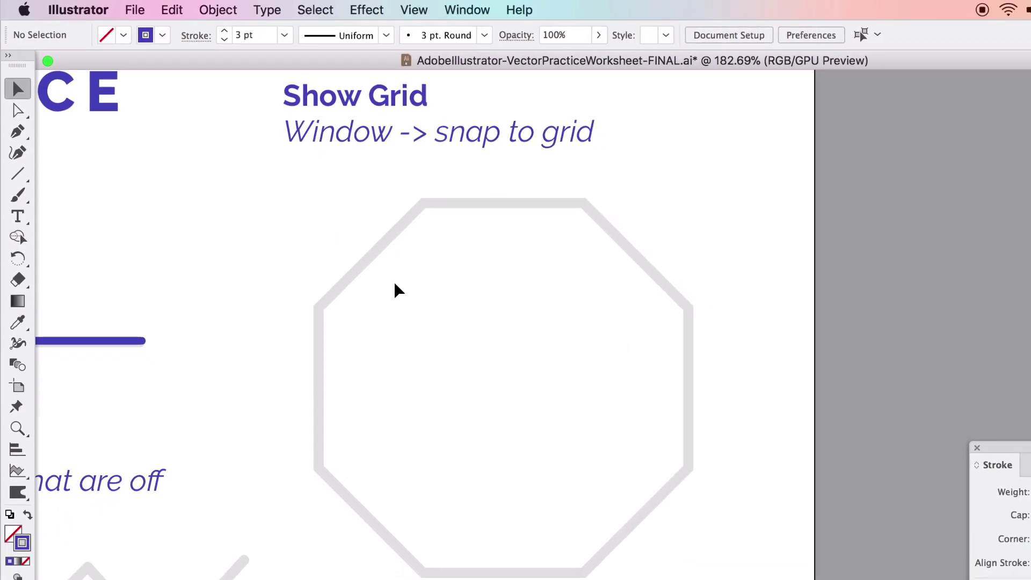
{"action": "left_click", "coordinate": [336, 7]}
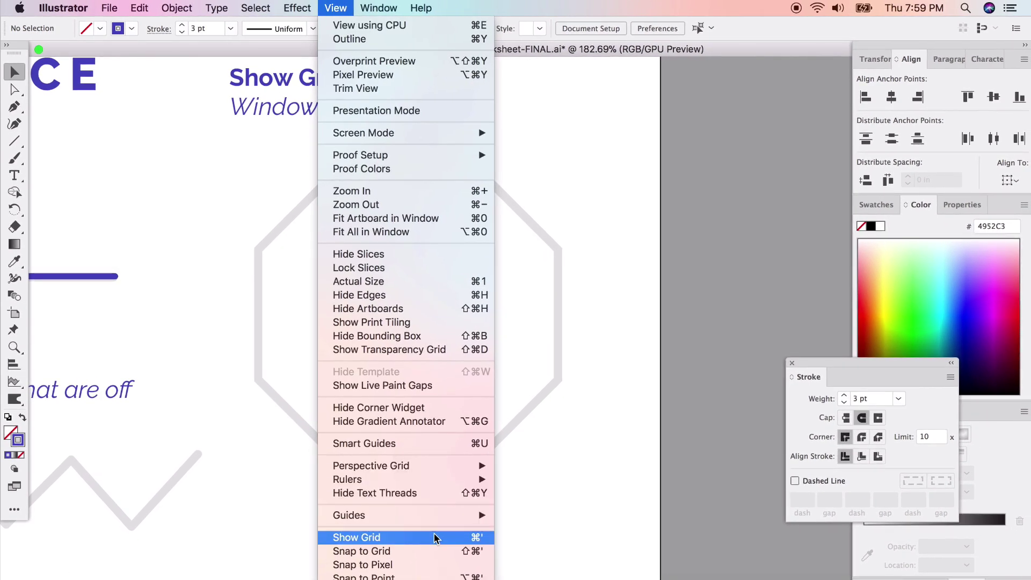
{"action": "left_click", "coordinate": [436, 538]}
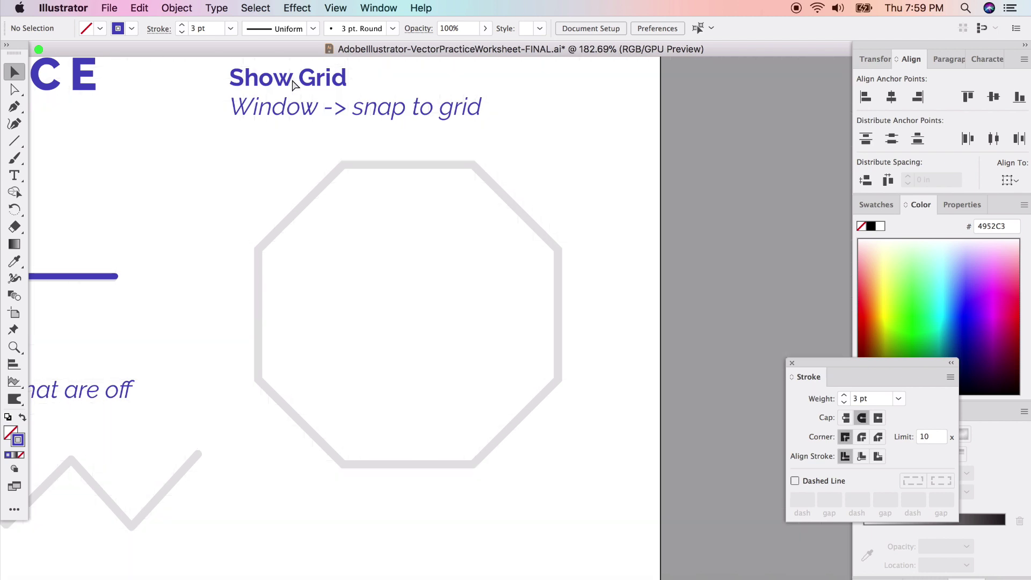
{"action": "left_click", "coordinate": [336, 7]}
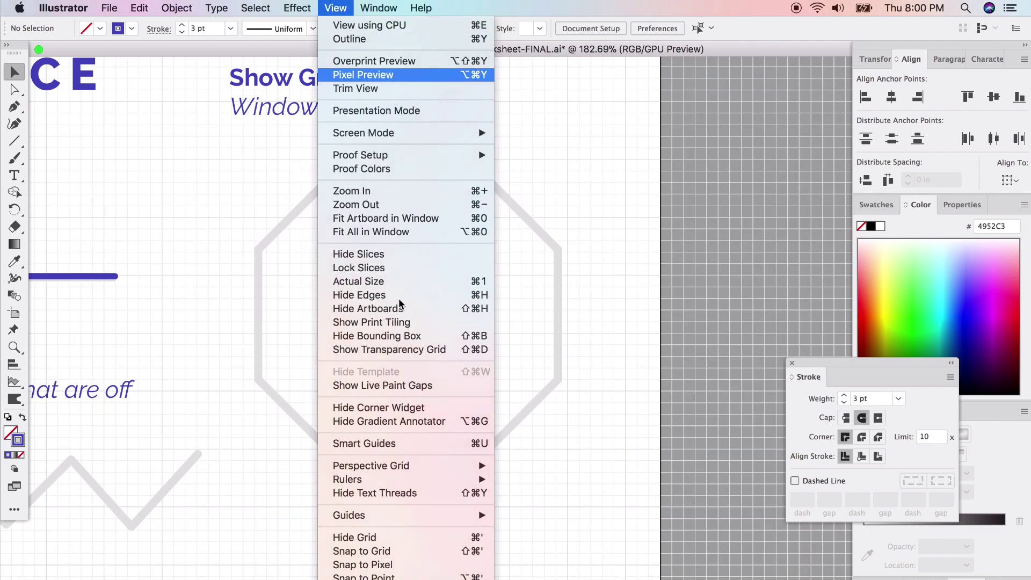
{"action": "left_click", "coordinate": [392, 553]}
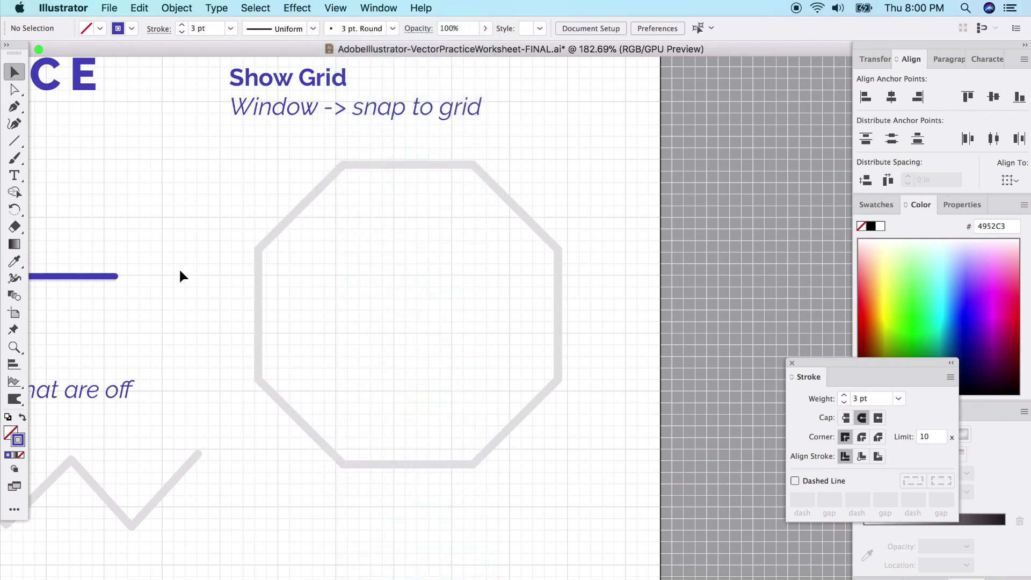
Step: Trace all eight corners of the grey octagon into a closed purple Pen path
{"action": "left_click", "coordinate": [16, 111]}
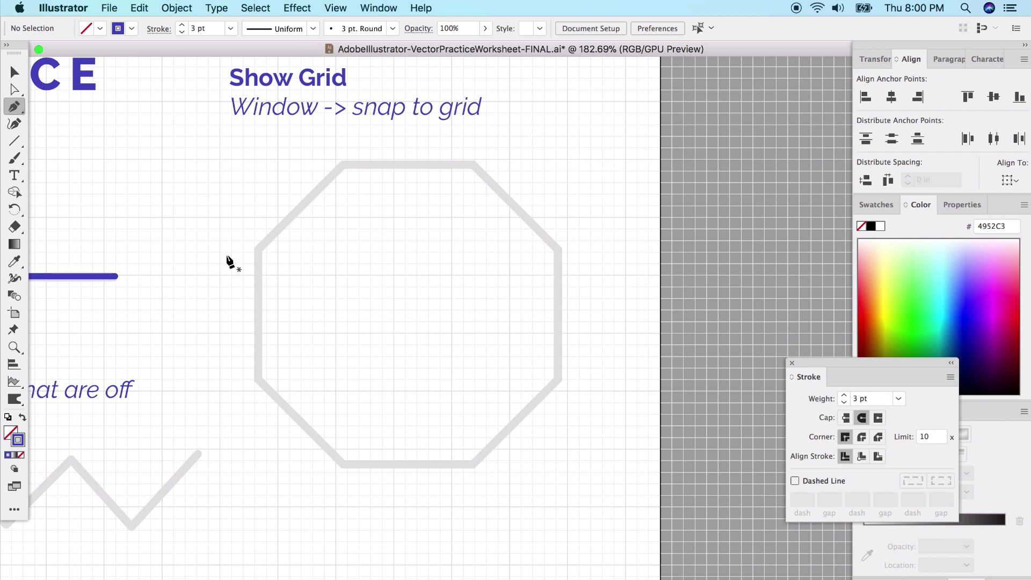
{"action": "left_click", "coordinate": [259, 383]}
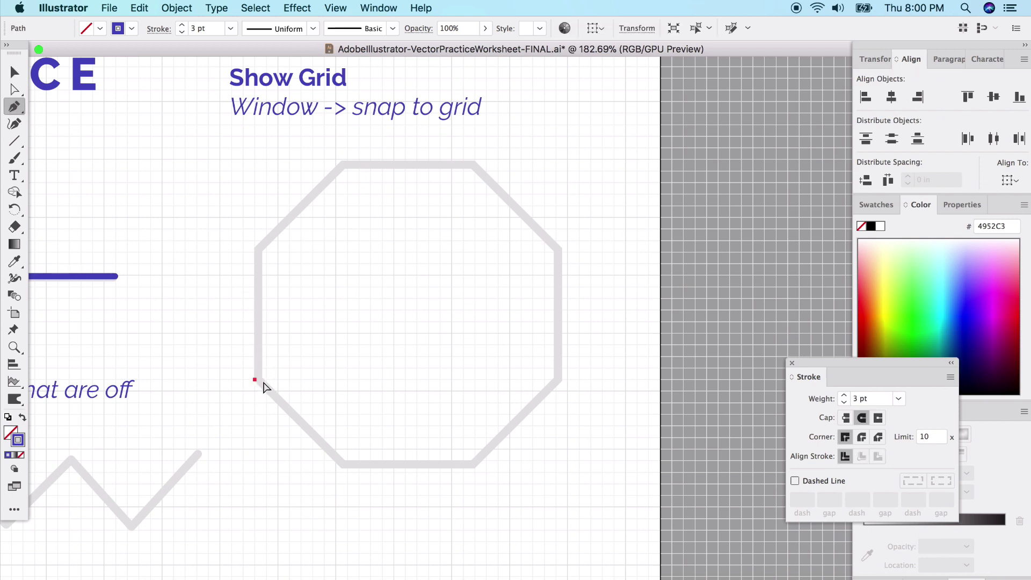
{"action": "key", "text": "super+z"}
{"action": "left_click", "coordinate": [258, 381]}
{"action": "left_click", "coordinate": [255, 251]}
{"action": "left_click", "coordinate": [343, 166]}
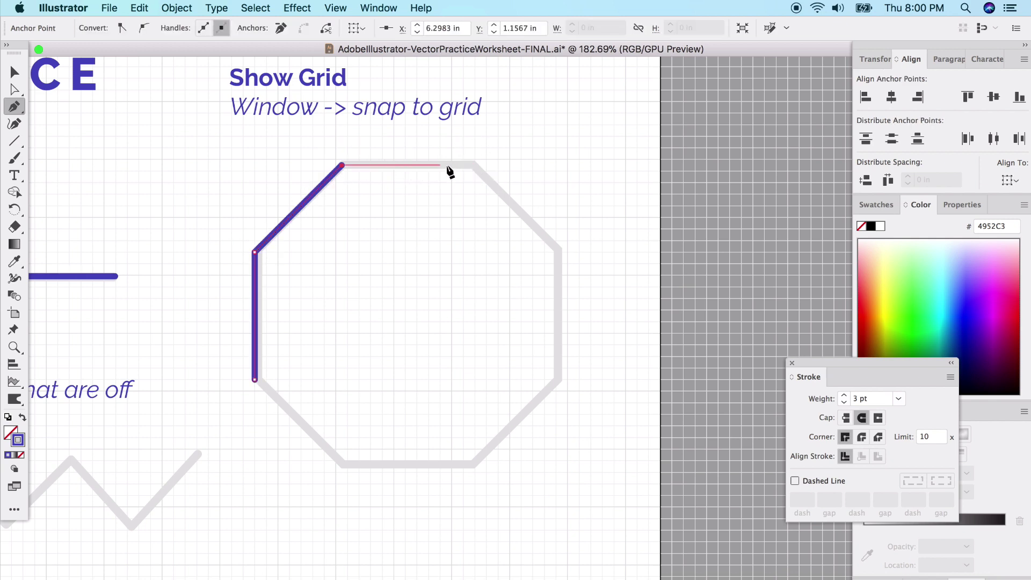
{"action": "left_click", "coordinate": [475, 166]}
{"action": "left_click", "coordinate": [558, 250]}
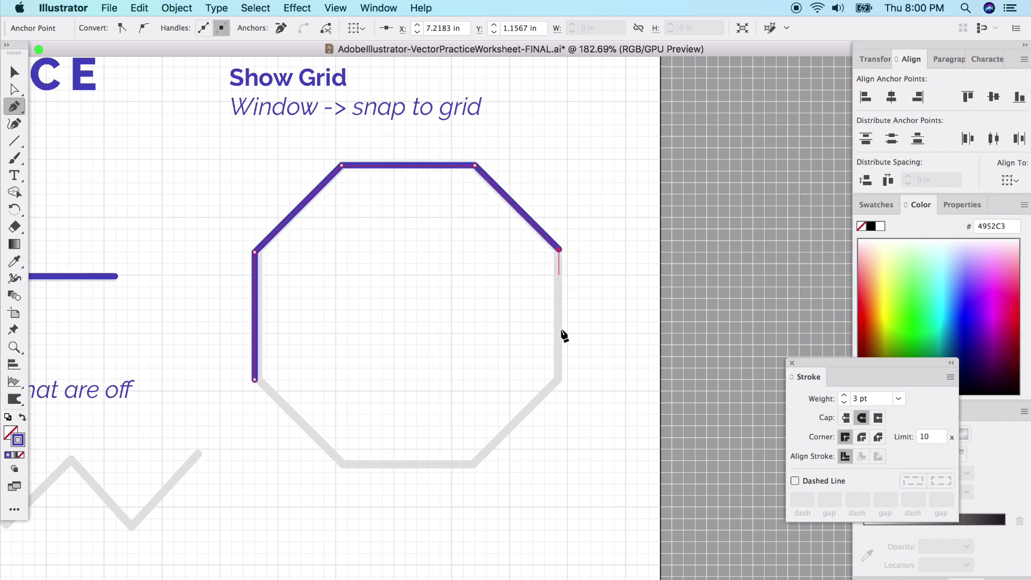
{"action": "left_click", "coordinate": [559, 380]}
{"action": "left_click", "coordinate": [476, 462]}
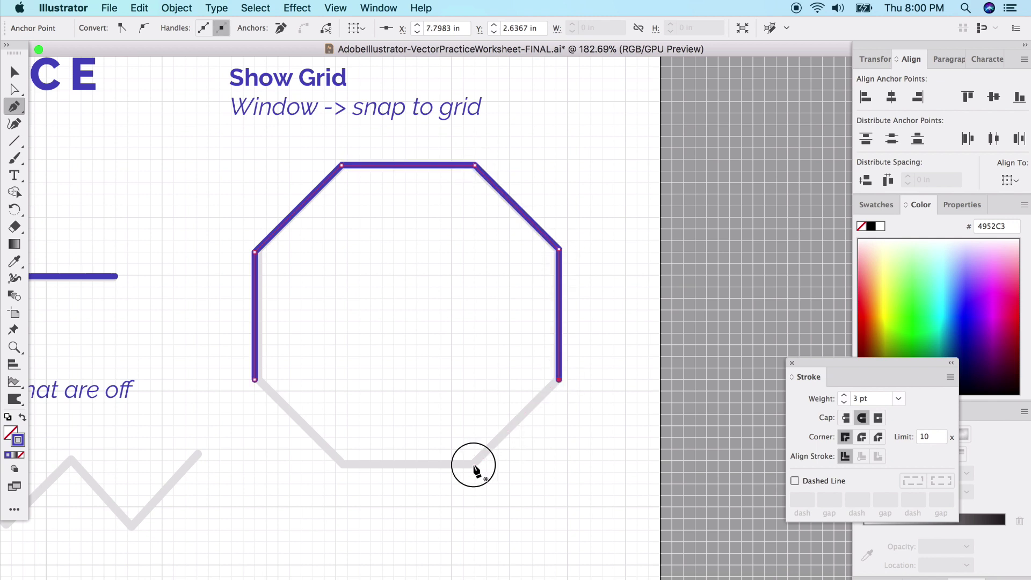
{"action": "left_click", "coordinate": [347, 462]}
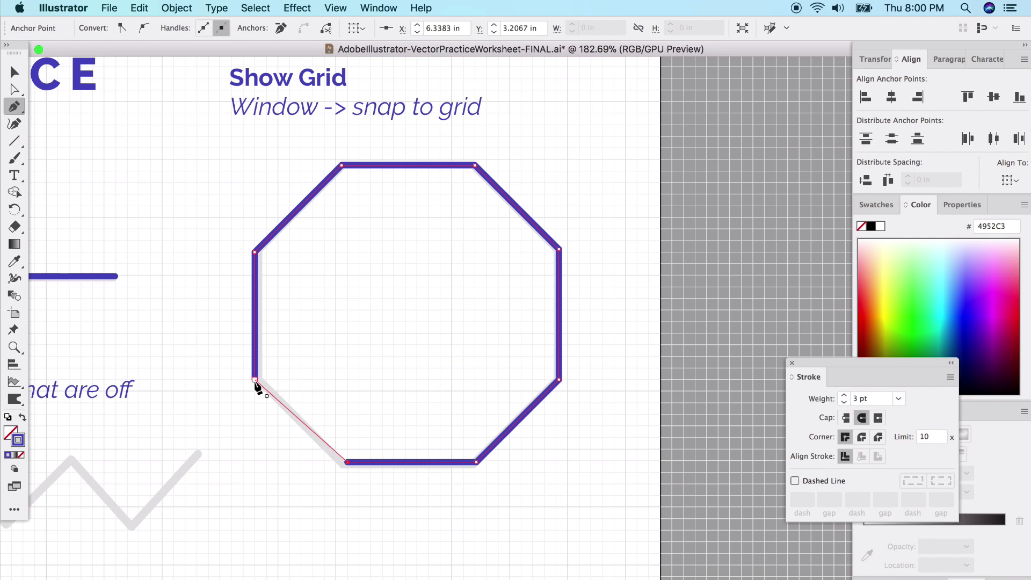
{"action": "left_click", "coordinate": [255, 379]}
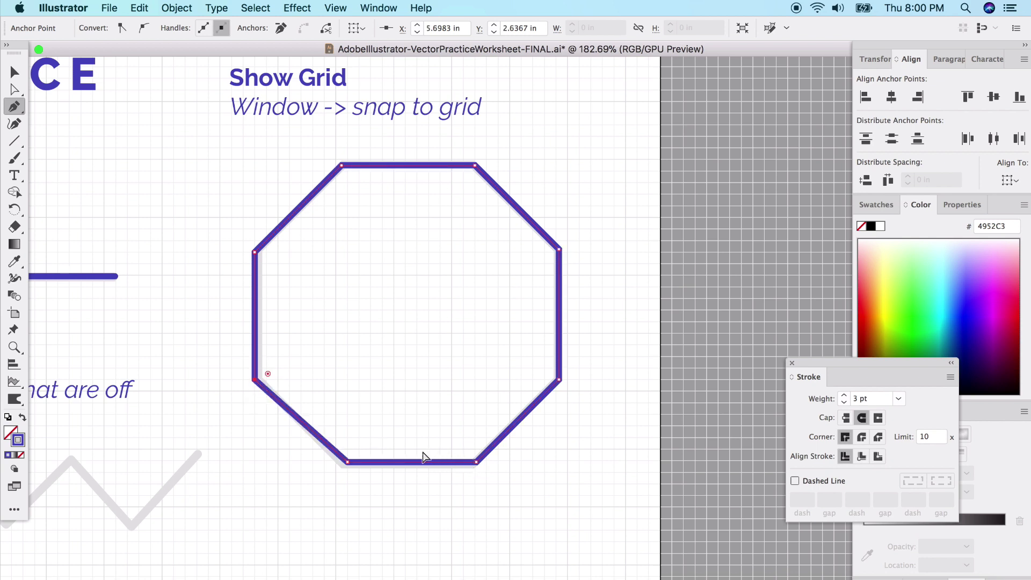
Step: Give the octagon a 4 pt stroke and snap its left edge onto the grid
{"action": "left_click", "coordinate": [21, 74]}
{"action": "left_click", "coordinate": [844, 397]}
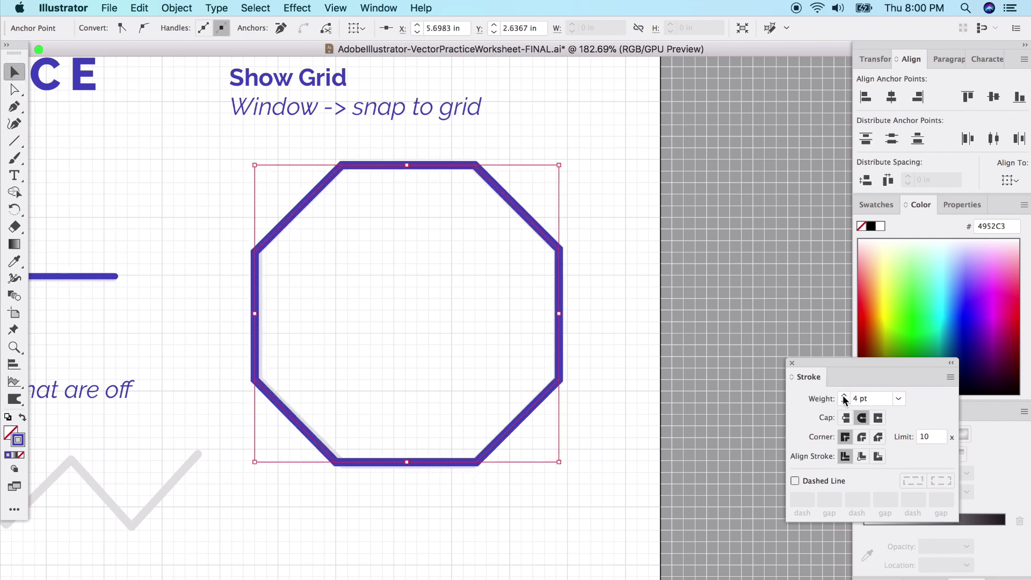
{"action": "left_click_drag", "start_coordinate": [258, 314], "coordinate": [260, 313]}
{"action": "left_click", "coordinate": [297, 7]}
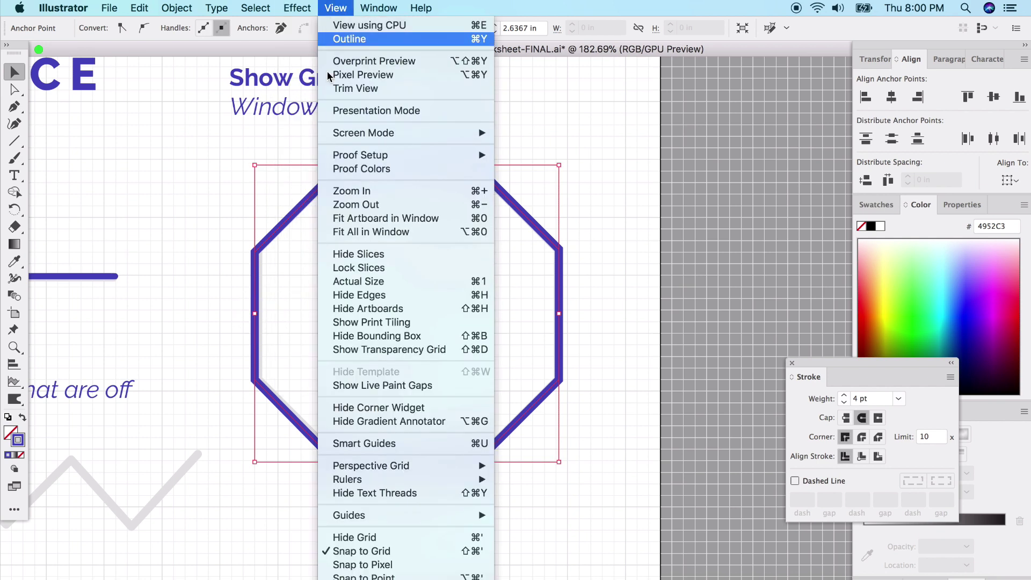
{"action": "left_click", "coordinate": [375, 551]}
{"action": "left_click_drag", "start_coordinate": [256, 316], "coordinate": [260, 319]}
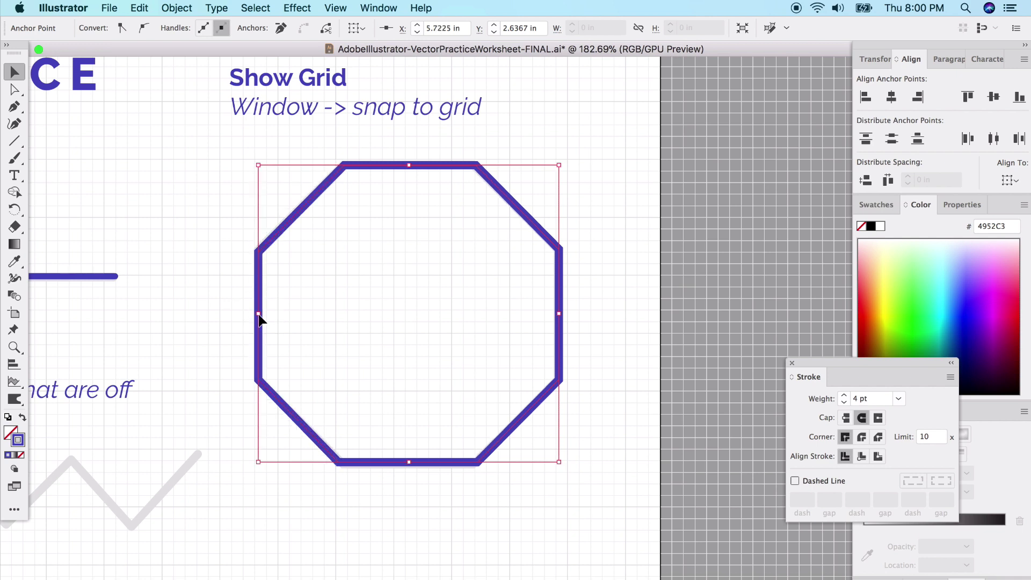
{"action": "left_click", "coordinate": [497, 230]}
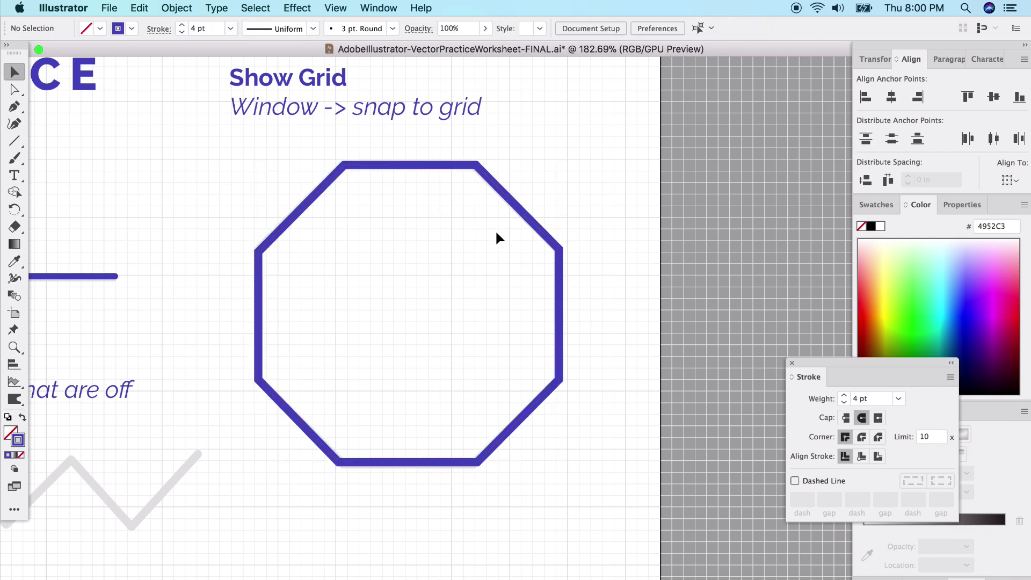
Step: Hide the grid and scroll to the zigzag exercise
{"action": "key", "text": "super+apostrophe"}
{"action": "scroll", "coordinate": [375, 398], "scroll_direction": "down", "scroll_amount": 5}
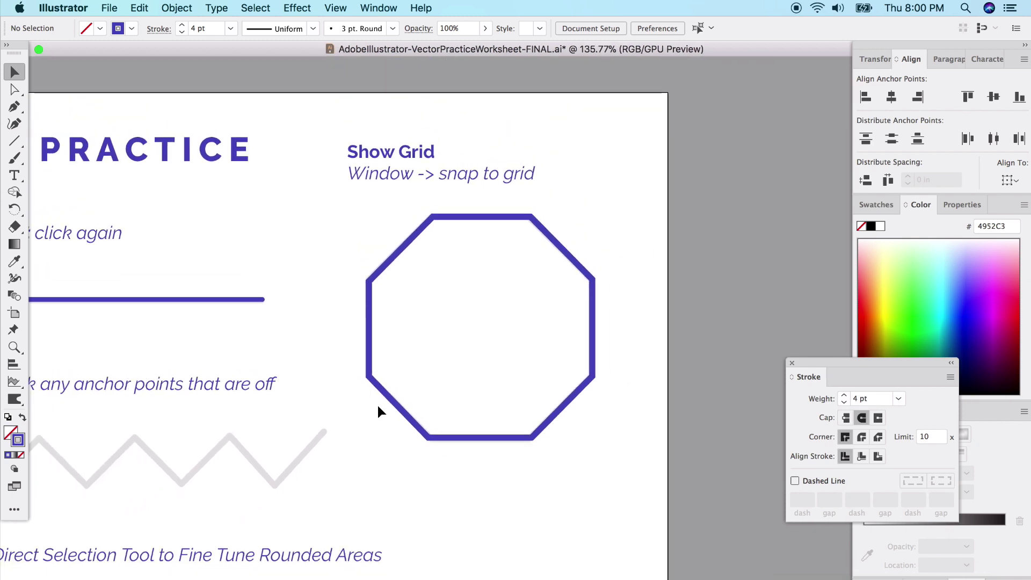
{"action": "scroll", "coordinate": [378, 411], "scroll_direction": "left", "scroll_amount": 5}
{"action": "scroll", "coordinate": [378, 411], "scroll_direction": "down", "scroll_amount": 2}
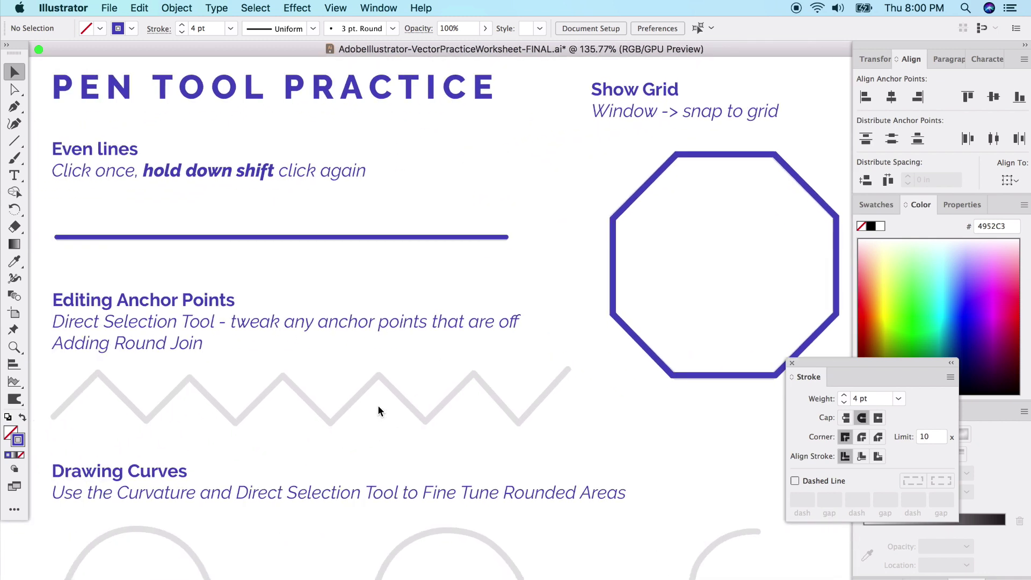
{"action": "scroll", "coordinate": [378, 411], "scroll_direction": "left", "scroll_amount": 5}
{"action": "scroll", "coordinate": [371, 412], "scroll_direction": "down", "scroll_amount": 1}
{"action": "scroll", "coordinate": [360, 405], "scroll_direction": "up", "scroll_amount": 4}
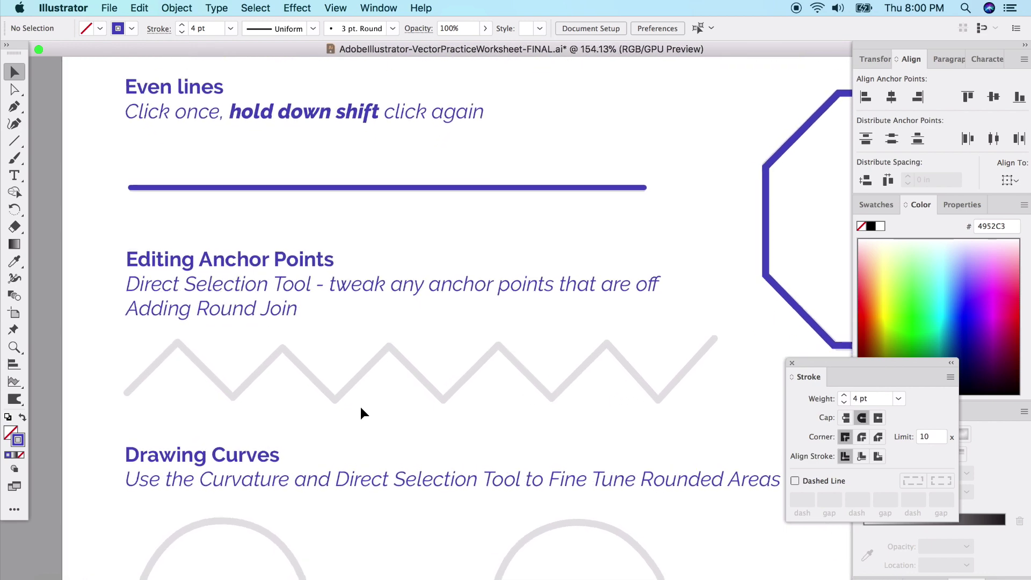
Step: Trace the grey zigzag's five peaks and valleys with a purple 4 pt Pen path
{"action": "left_click", "coordinate": [14, 106]}
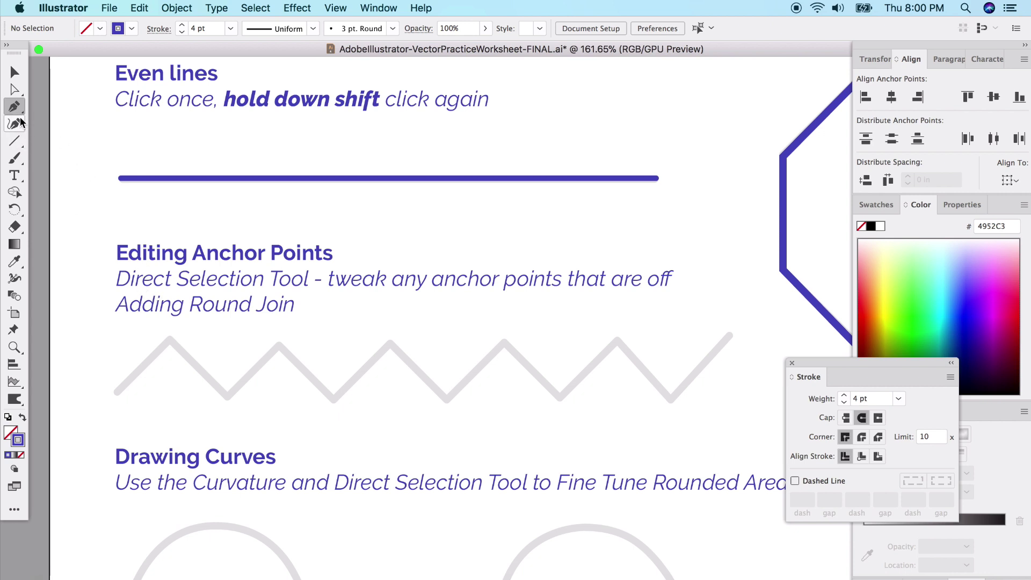
{"action": "left_click", "coordinate": [117, 391]}
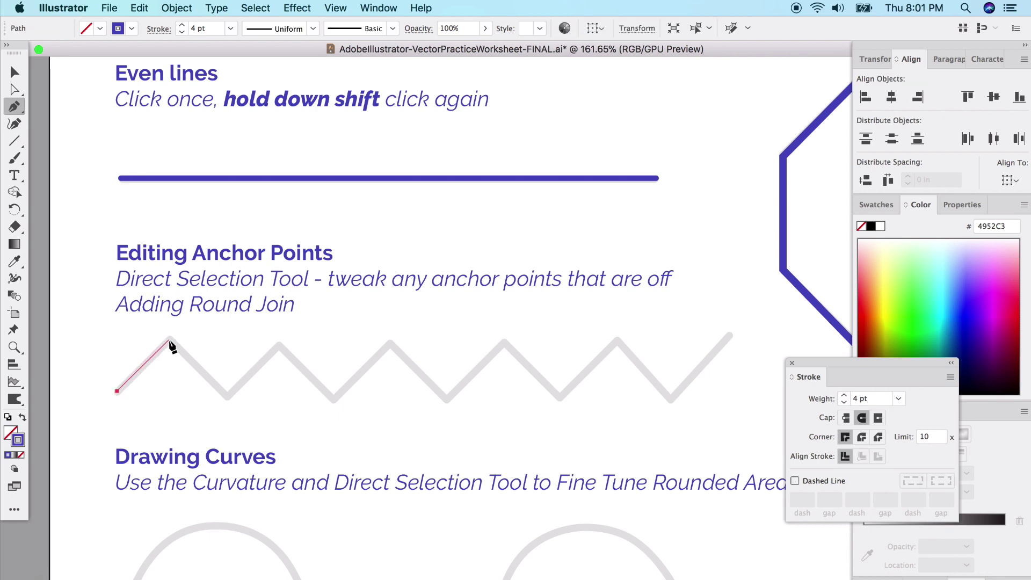
{"action": "left_click", "coordinate": [170, 340]}
{"action": "left_click", "coordinate": [228, 397]}
{"action": "left_click", "coordinate": [280, 347]}
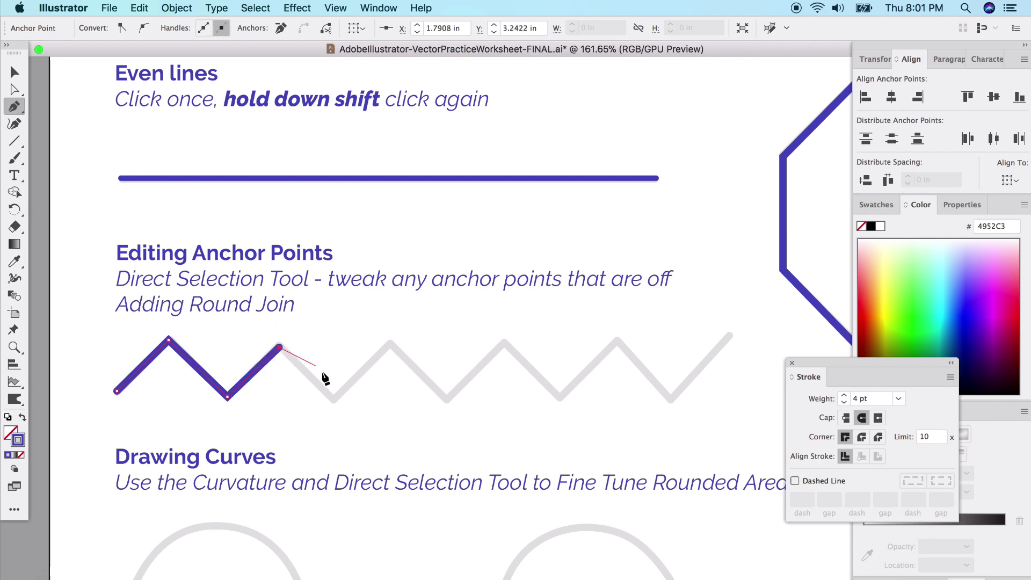
{"action": "left_click", "coordinate": [334, 400]}
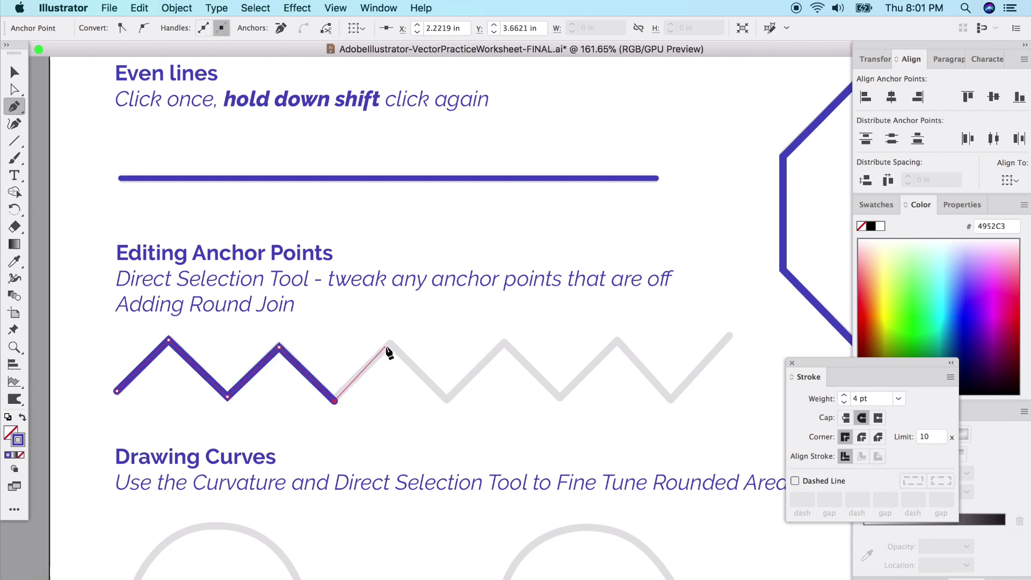
{"action": "left_click", "coordinate": [390, 345]}
{"action": "left_click", "coordinate": [446, 402]}
{"action": "left_click", "coordinate": [503, 323]}
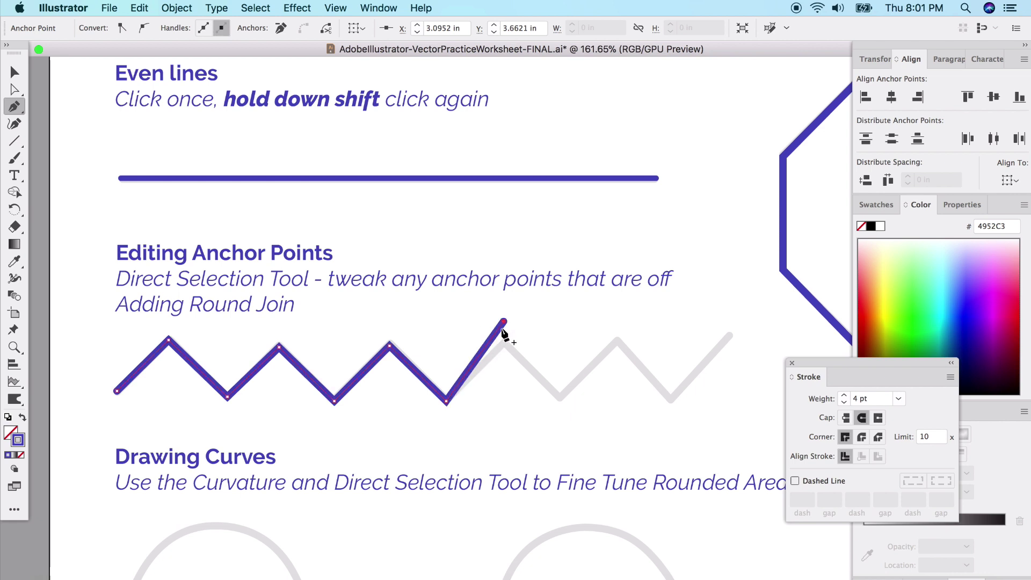
{"action": "left_click", "coordinate": [559, 399]}
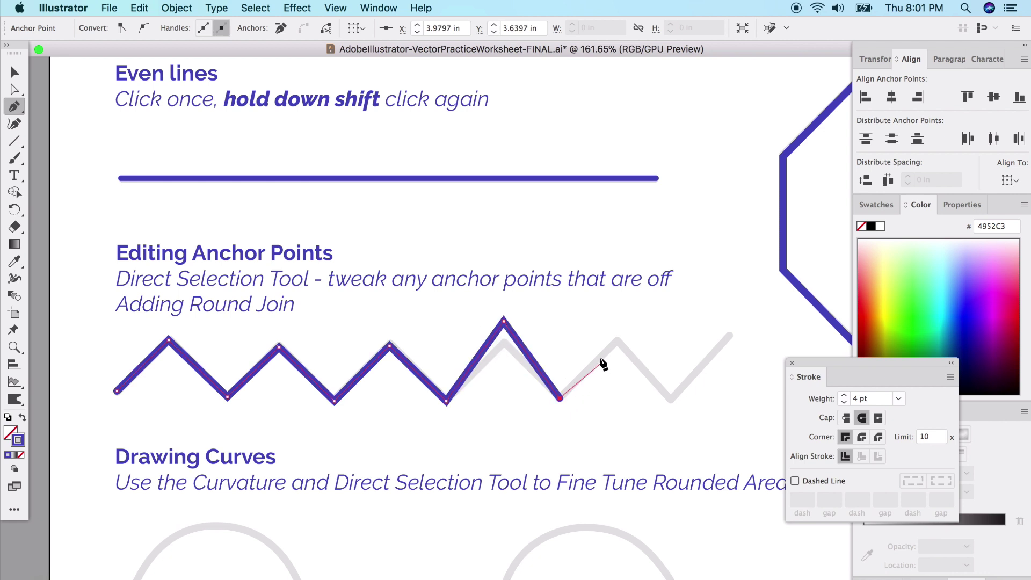
{"action": "left_click", "coordinate": [617, 339]}
{"action": "left_click", "coordinate": [671, 400]}
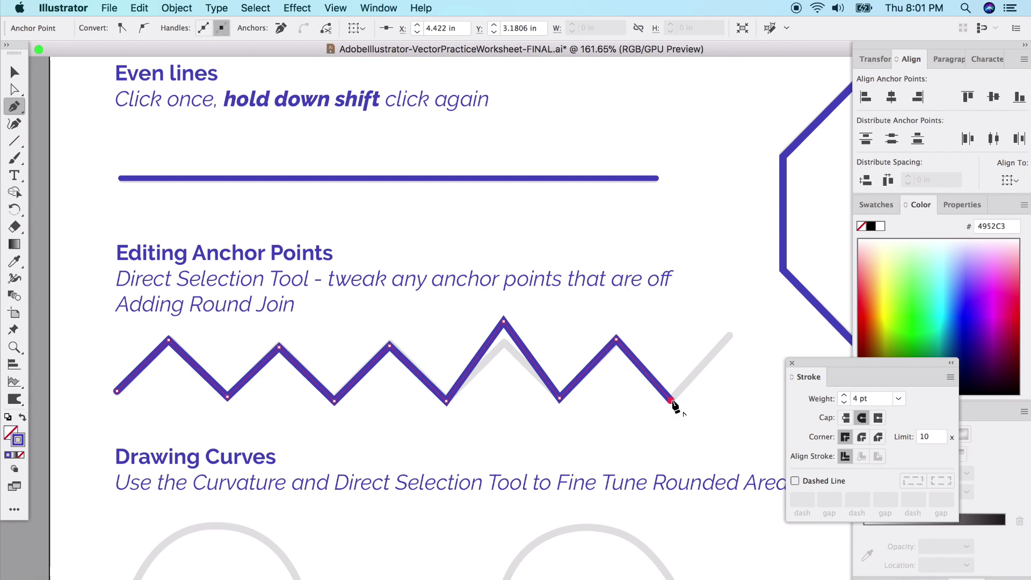
{"action": "left_click", "coordinate": [741, 372]}
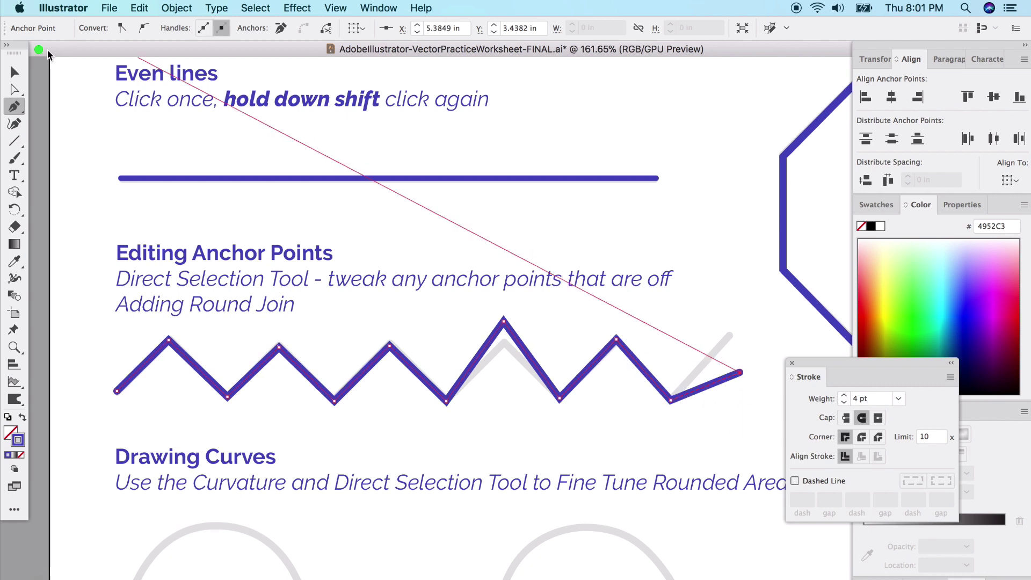
{"action": "left_click", "coordinate": [14, 72]}
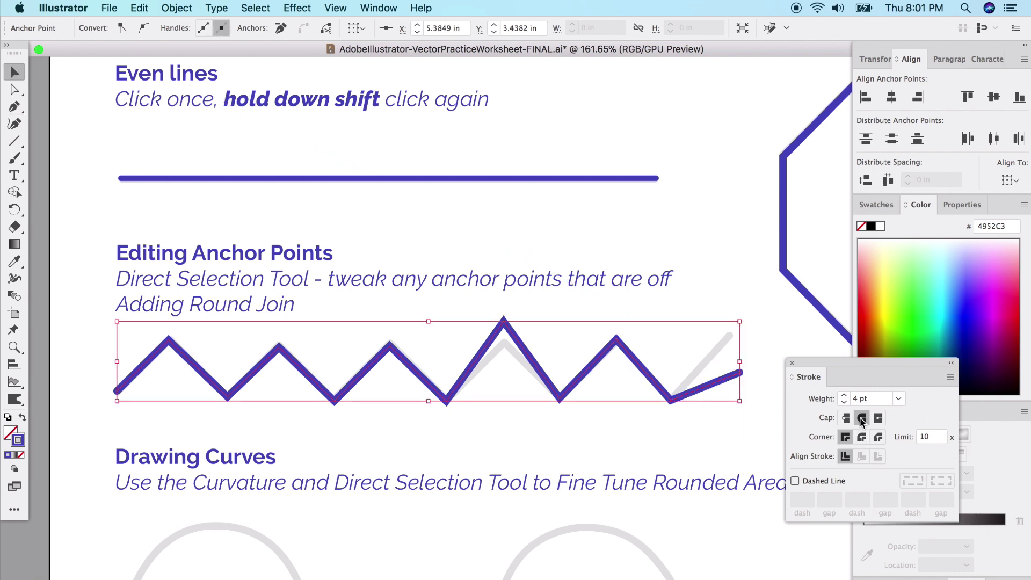
Step: Drag the zigzag's raised fourth peak and its right end anchor onto the grey guide
{"action": "left_click", "coordinate": [280, 423]}
{"action": "scroll", "coordinate": [282, 422], "scroll_direction": "up", "scroll_amount": 5}
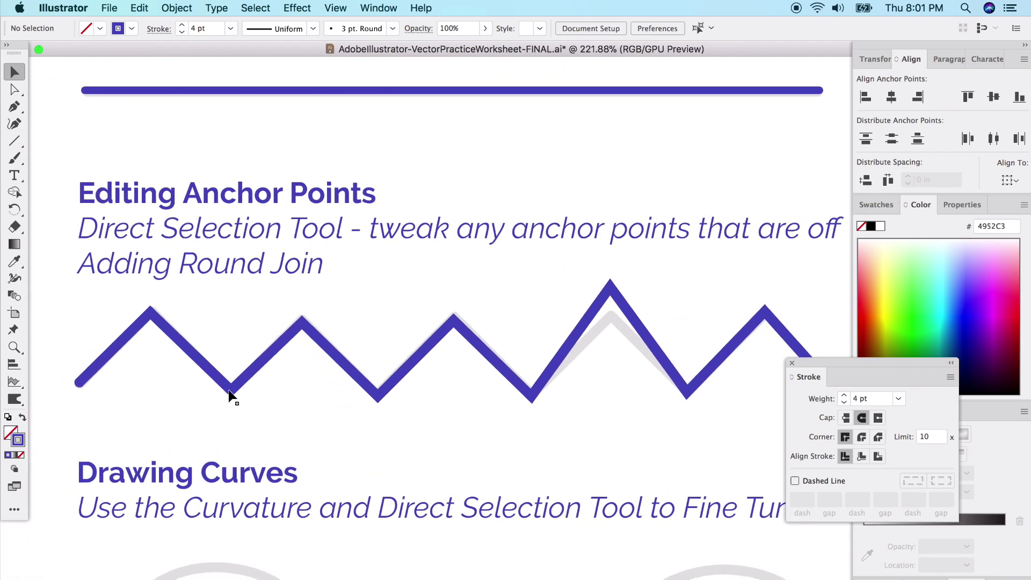
{"action": "left_click", "coordinate": [242, 394]}
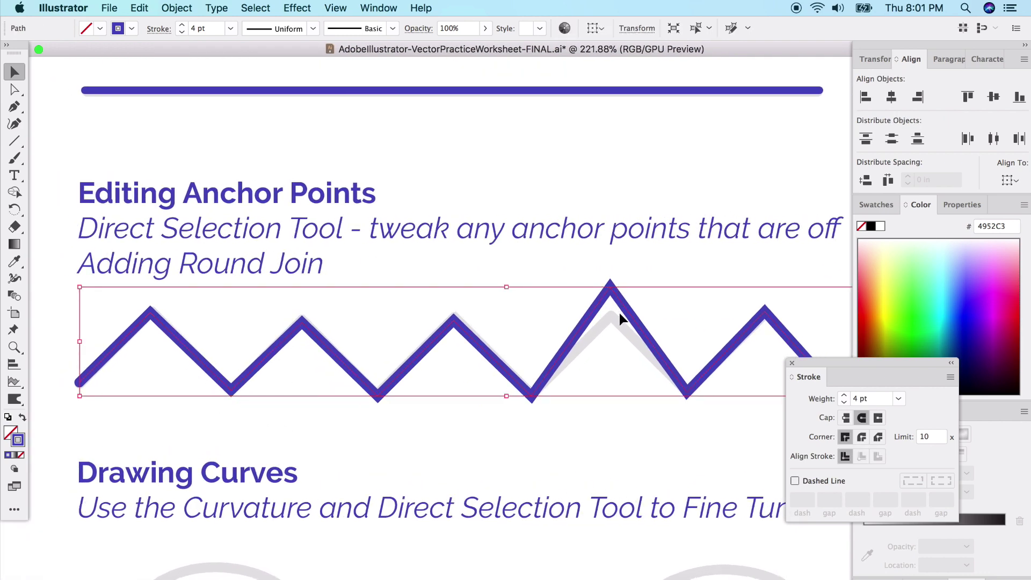
{"action": "scroll", "coordinate": [619, 311], "scroll_direction": "right", "scroll_amount": 5}
{"action": "scroll", "coordinate": [616, 325], "scroll_direction": "right", "scroll_amount": 1}
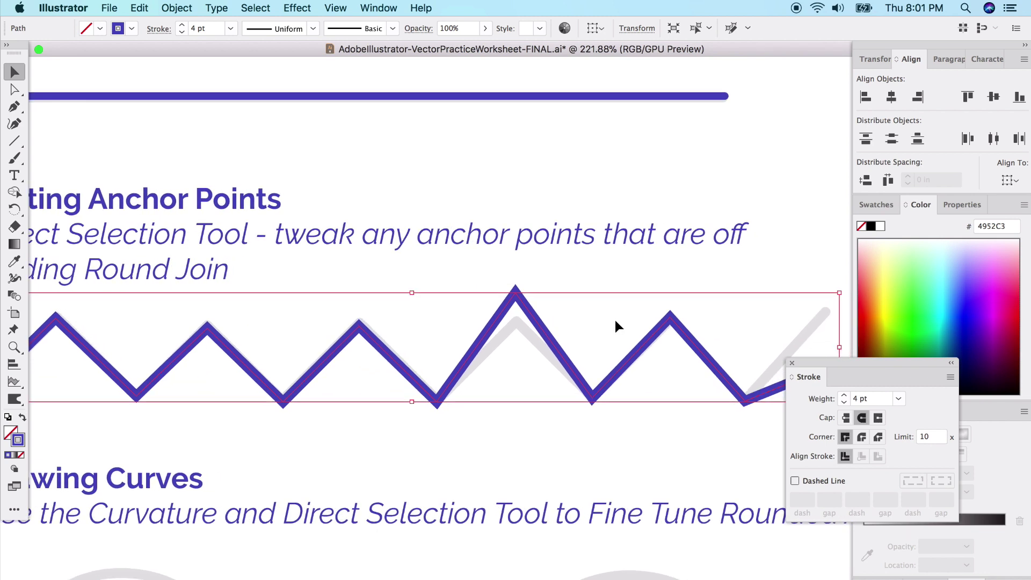
{"action": "left_click", "coordinate": [13, 94]}
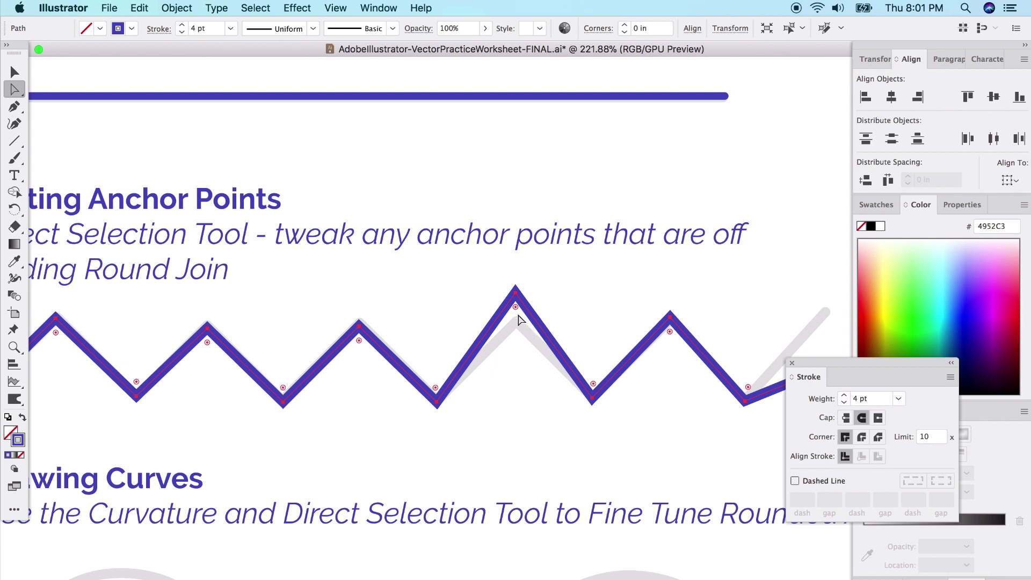
{"action": "left_click_drag", "start_coordinate": [516, 297], "coordinate": [519, 328]}
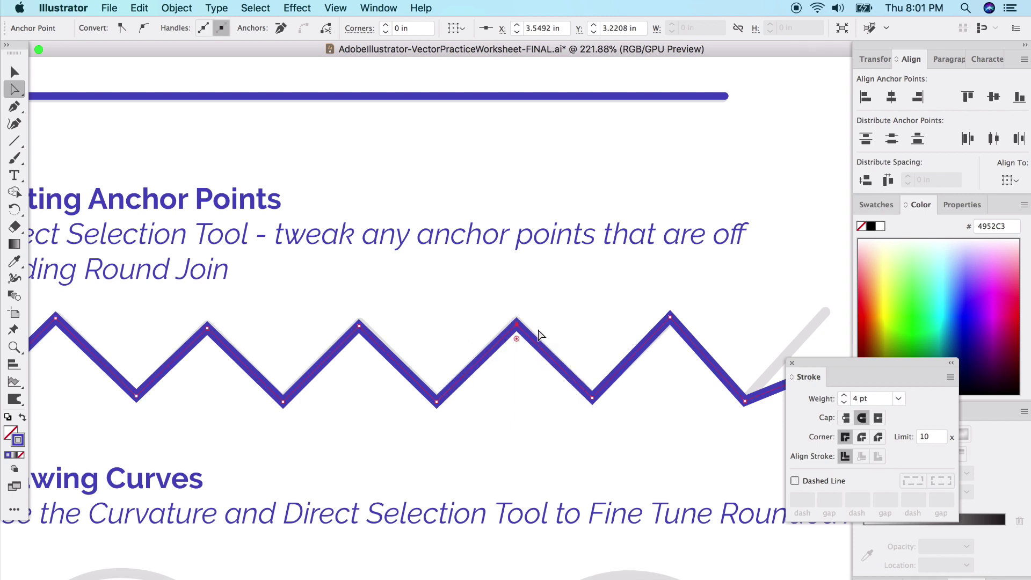
{"action": "scroll", "coordinate": [537, 336], "scroll_direction": "right", "scroll_amount": 5}
{"action": "left_click_drag", "start_coordinate": [686, 352], "coordinate": [674, 299]}
Step: Check the zigzag's peak anchors against the guide, then deselect it
{"action": "scroll", "coordinate": [284, 392], "scroll_direction": "left", "scroll_amount": 7}
{"action": "scroll", "coordinate": [285, 392], "scroll_direction": "up", "scroll_amount": 1}
{"action": "left_click", "coordinate": [246, 332]}
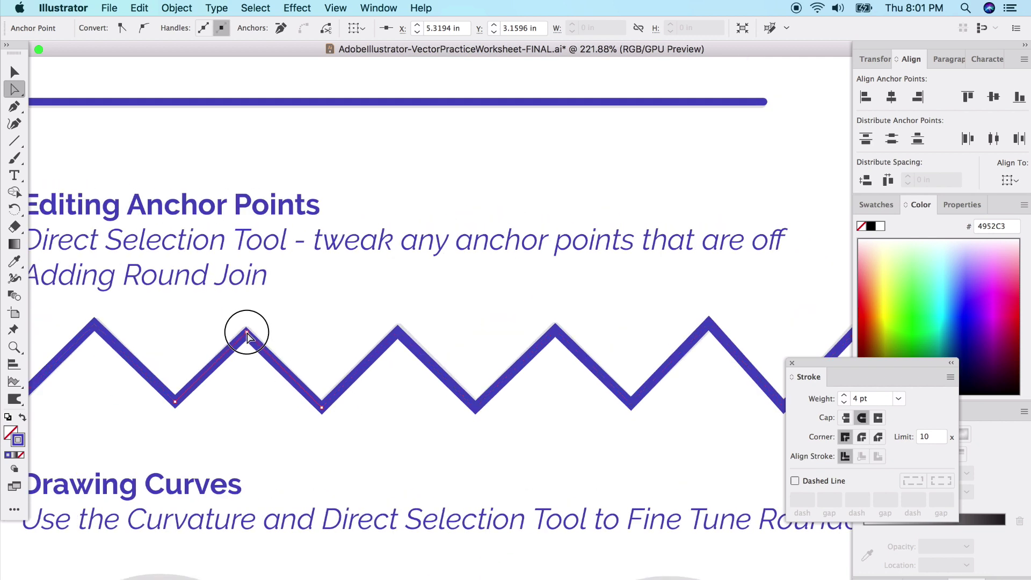
{"action": "left_click", "coordinate": [397, 329]}
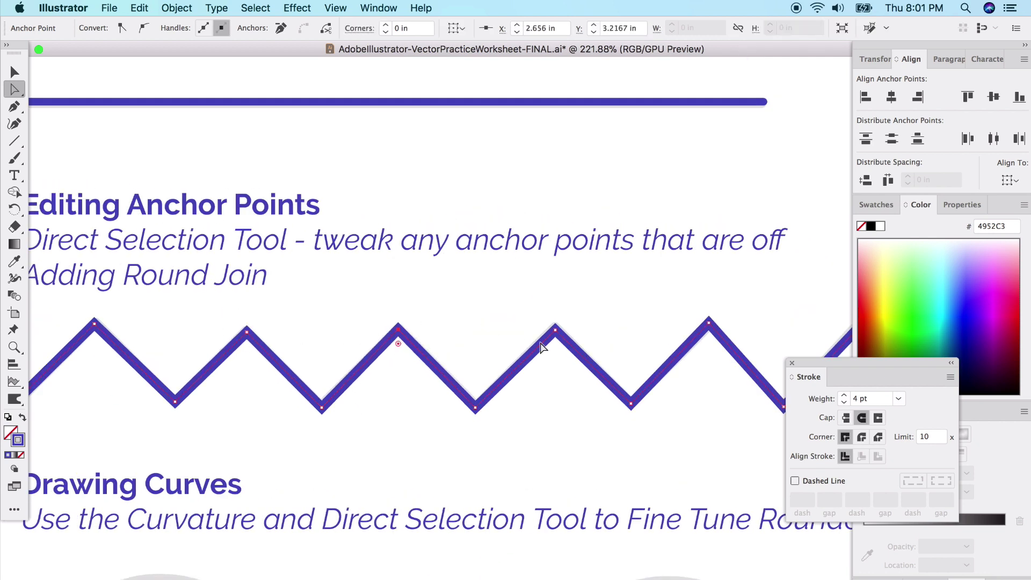
{"action": "left_click", "coordinate": [557, 329]}
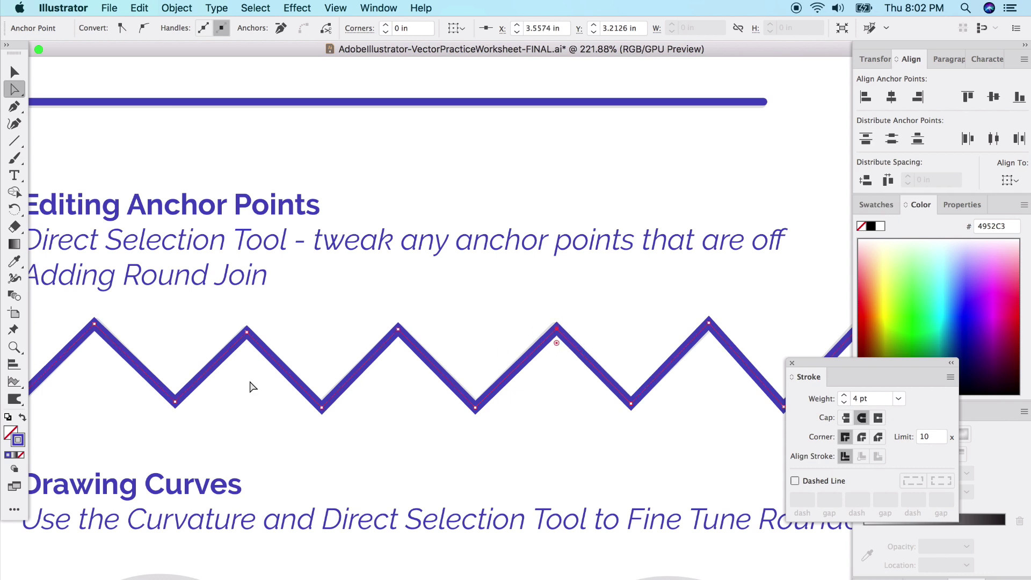
{"action": "scroll", "coordinate": [128, 364], "scroll_direction": "left", "scroll_amount": 3}
{"action": "left_click", "coordinate": [150, 325]}
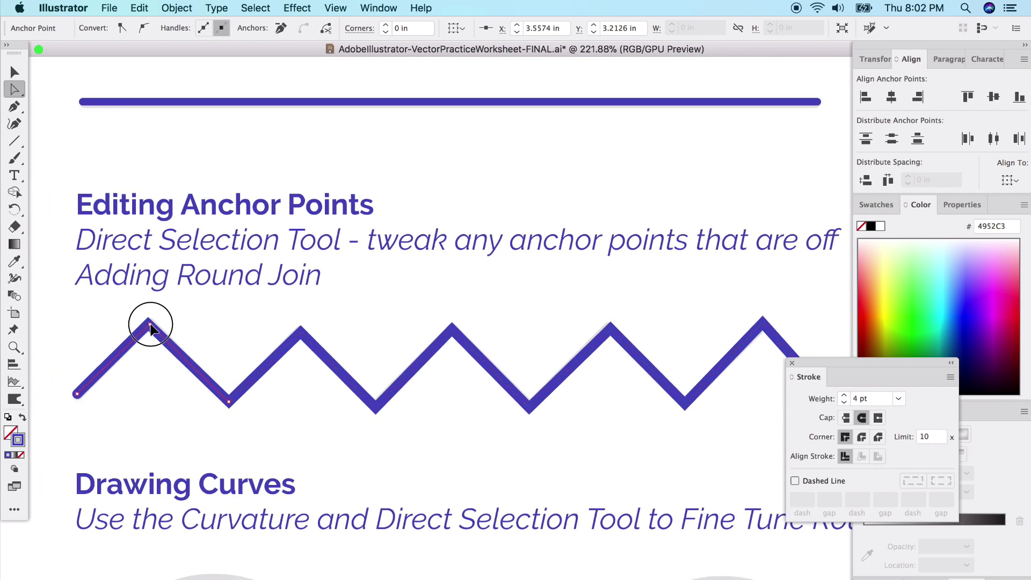
{"action": "left_click", "coordinate": [14, 71]}
{"action": "left_click", "coordinate": [300, 301]}
{"action": "scroll", "coordinate": [303, 366], "scroll_direction": "up", "scroll_amount": 3}
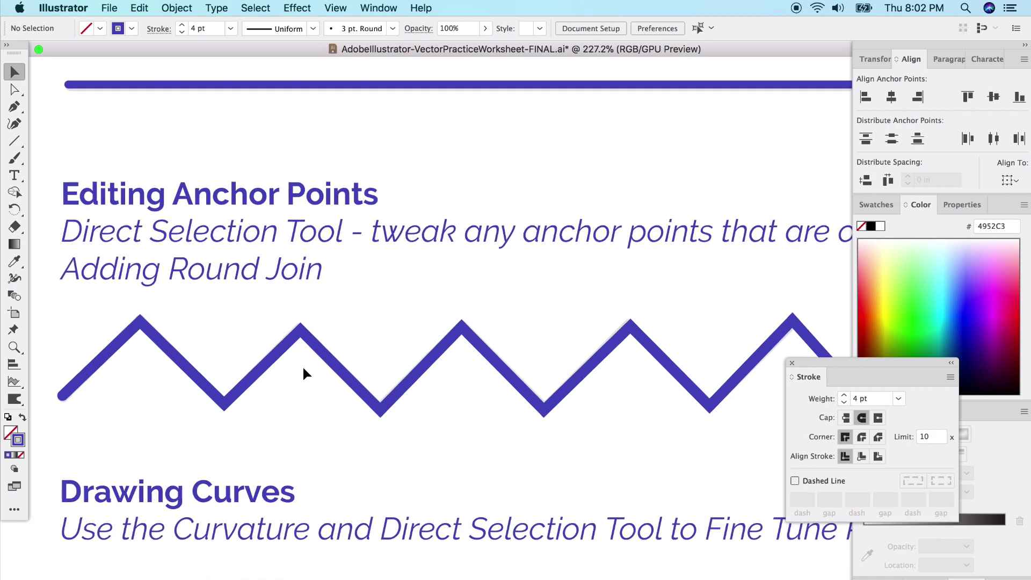
Step: Move the zigzag off the guide and set its stroke to Round Join
{"action": "left_click_drag", "start_coordinate": [305, 337], "coordinate": [302, 368]}
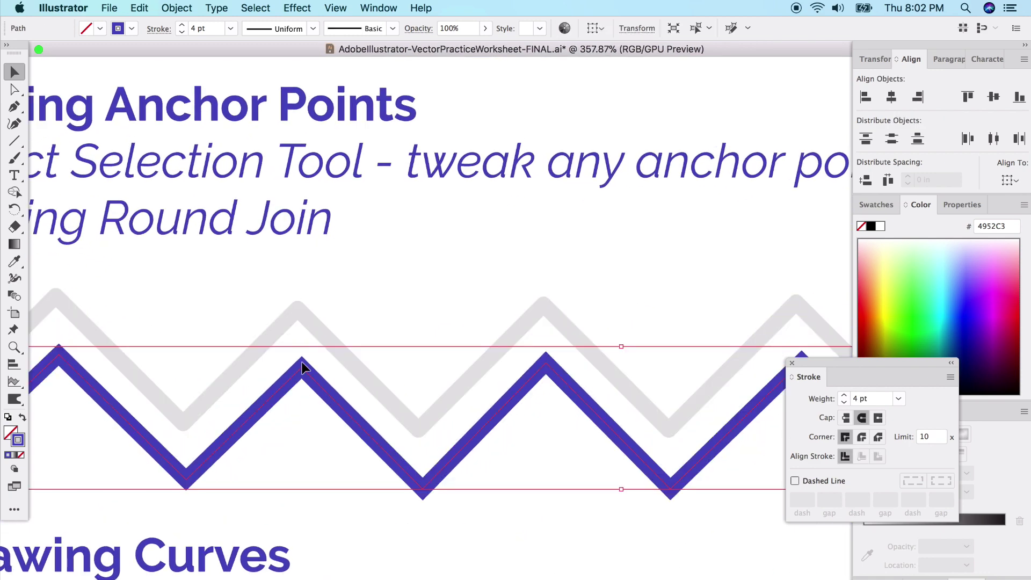
{"action": "left_click", "coordinate": [307, 321]}
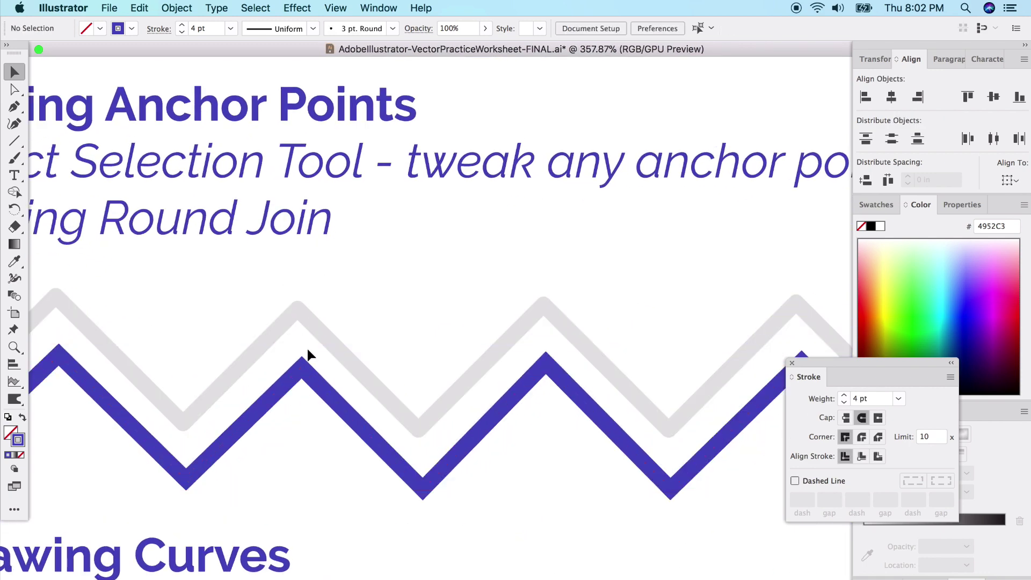
{"action": "scroll", "coordinate": [262, 420], "scroll_direction": "left", "scroll_amount": 5}
{"action": "scroll", "coordinate": [262, 420], "scroll_direction": "up", "scroll_amount": 1}
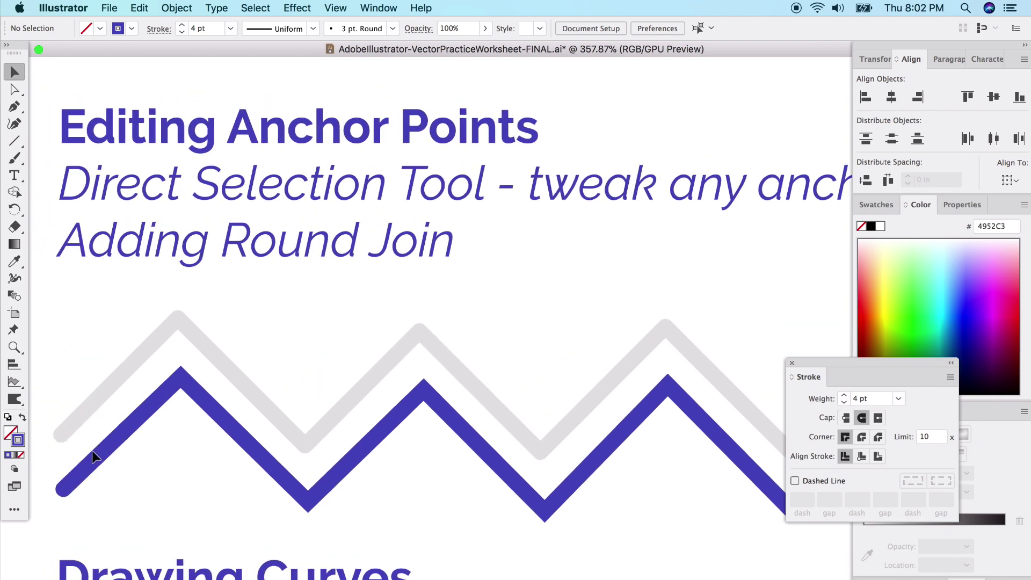
{"action": "left_click", "coordinate": [181, 374]}
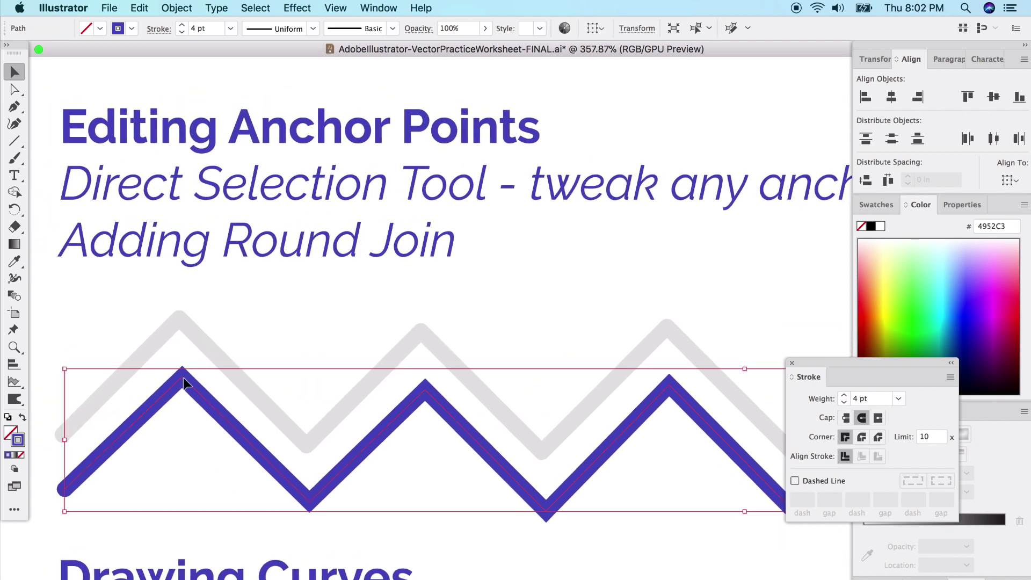
{"action": "left_click_drag", "start_coordinate": [819, 357], "coordinate": [802, 244]}
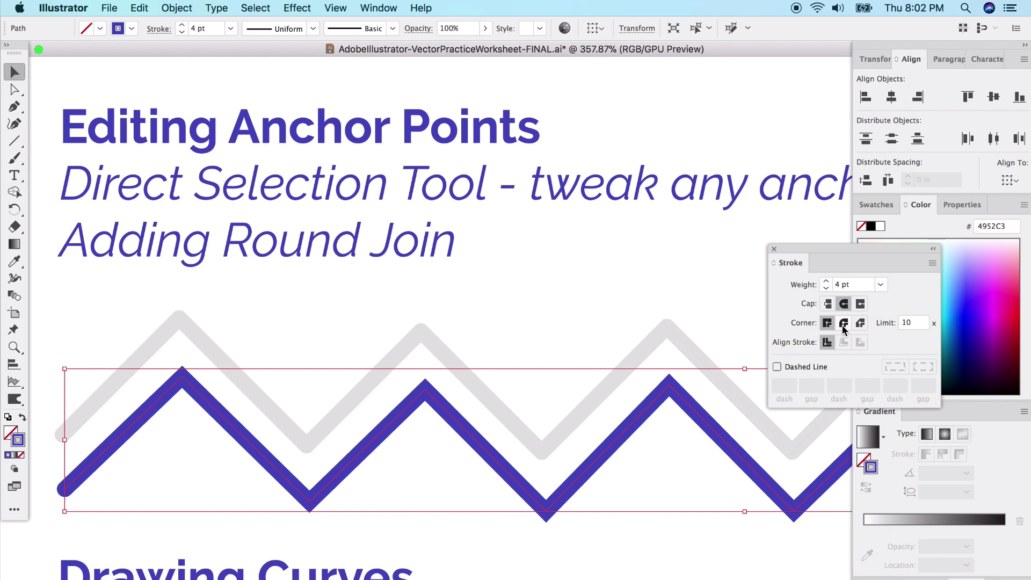
{"action": "left_click", "coordinate": [844, 324]}
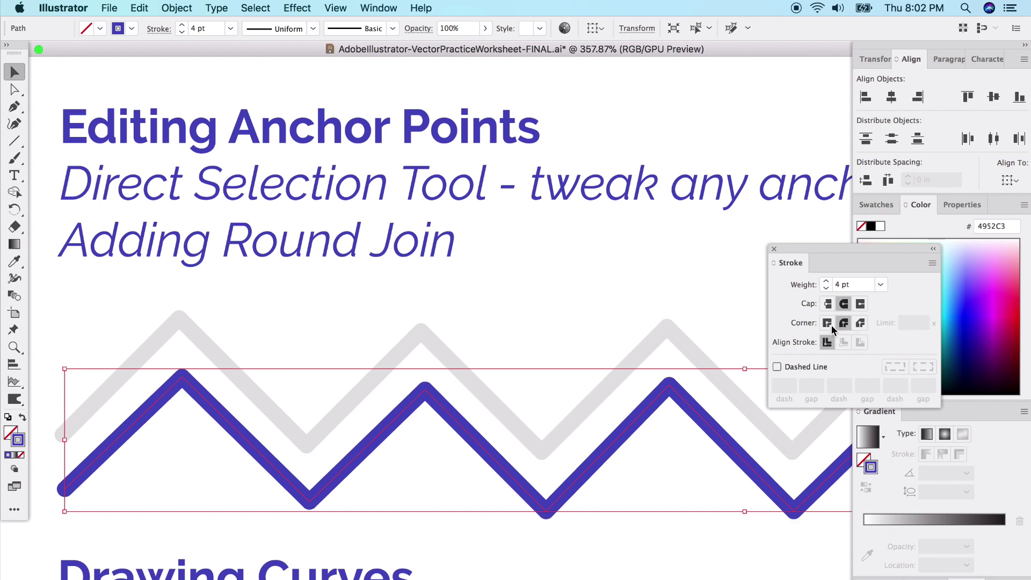
Step: Place the rounded zigzag back over the grey guide and deselect it
{"action": "left_click", "coordinate": [574, 290]}
{"action": "left_click_drag", "start_coordinate": [427, 390], "coordinate": [422, 333]}
{"action": "left_click", "coordinate": [528, 286]}
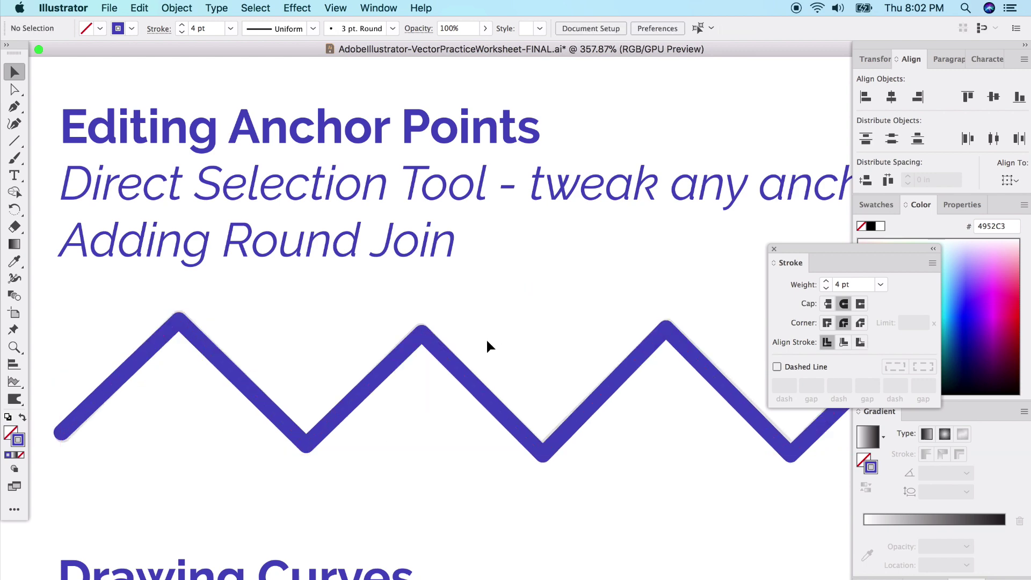
{"action": "scroll", "coordinate": [491, 332], "scroll_direction": "down", "scroll_amount": 2}
{"action": "scroll", "coordinate": [482, 346], "scroll_direction": "down", "scroll_amount": 2}
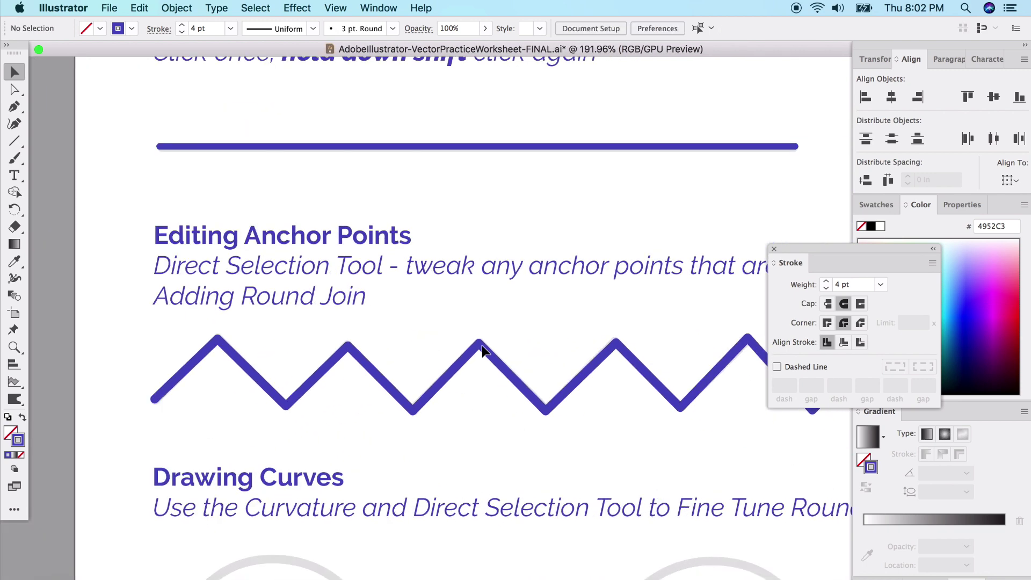
{"action": "scroll", "coordinate": [482, 346], "scroll_direction": "down", "scroll_amount": 4}
{"action": "scroll", "coordinate": [510, 382], "scroll_direction": "right", "scroll_amount": 2}
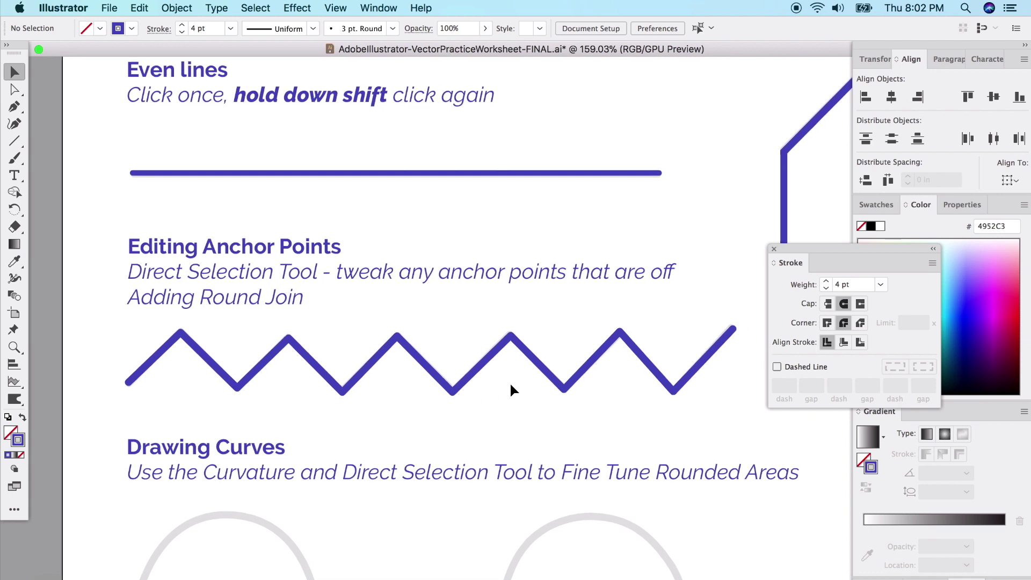
Step: Nudge the zigzag's right end anchor into place with Direct Selection, then deselect
{"action": "left_click", "coordinate": [15, 90]}
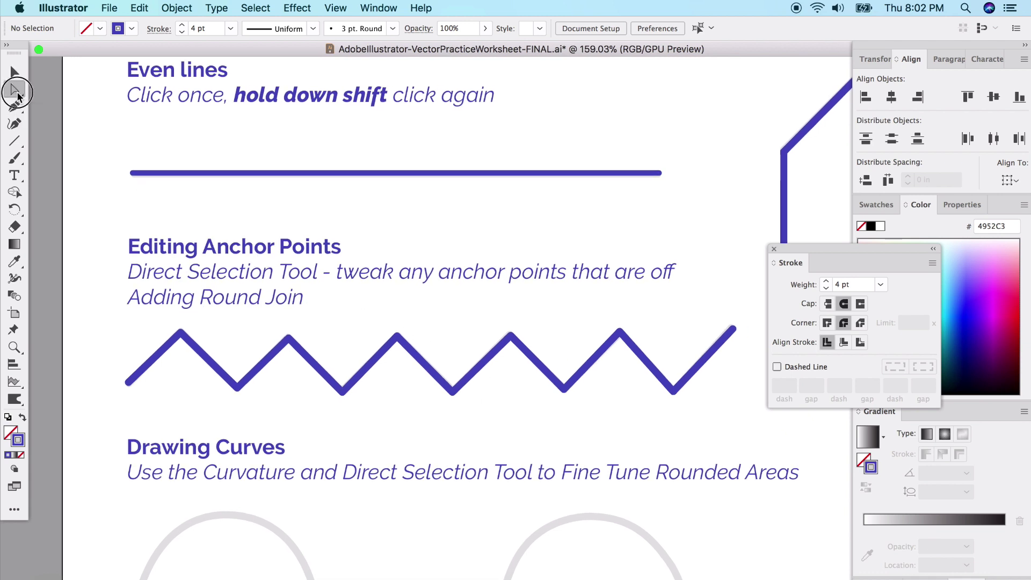
{"action": "left_click", "coordinate": [621, 345]}
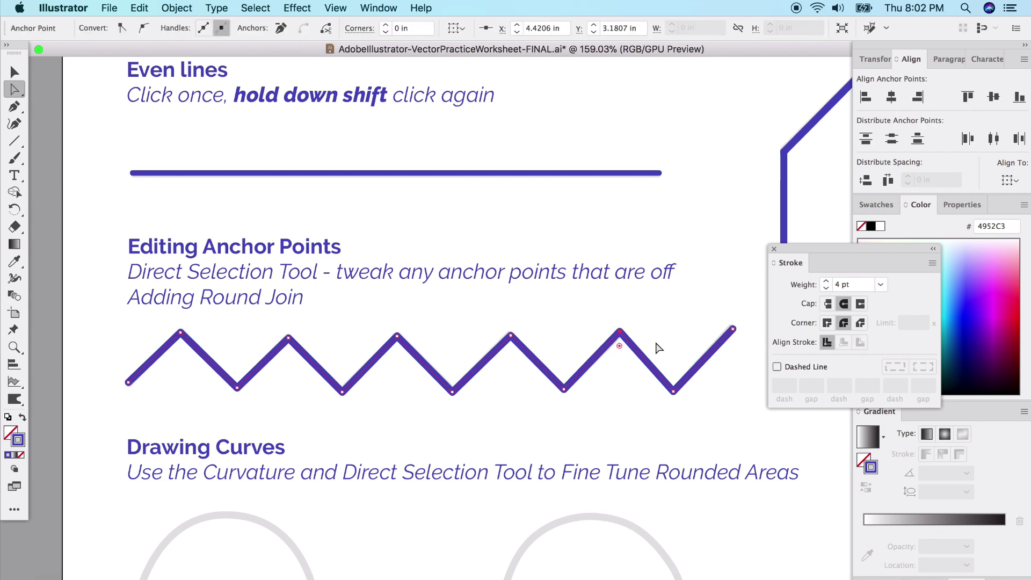
{"action": "left_click", "coordinate": [733, 329]}
{"action": "mouse_move", "coordinate": [734, 329]}
{"action": "left_mouse_down"}
{"action": "mouse_move", "coordinate": [714, 333]}
{"action": "mouse_move", "coordinate": [731, 329]}
{"action": "left_mouse_up"}
{"action": "left_click", "coordinate": [675, 425]}
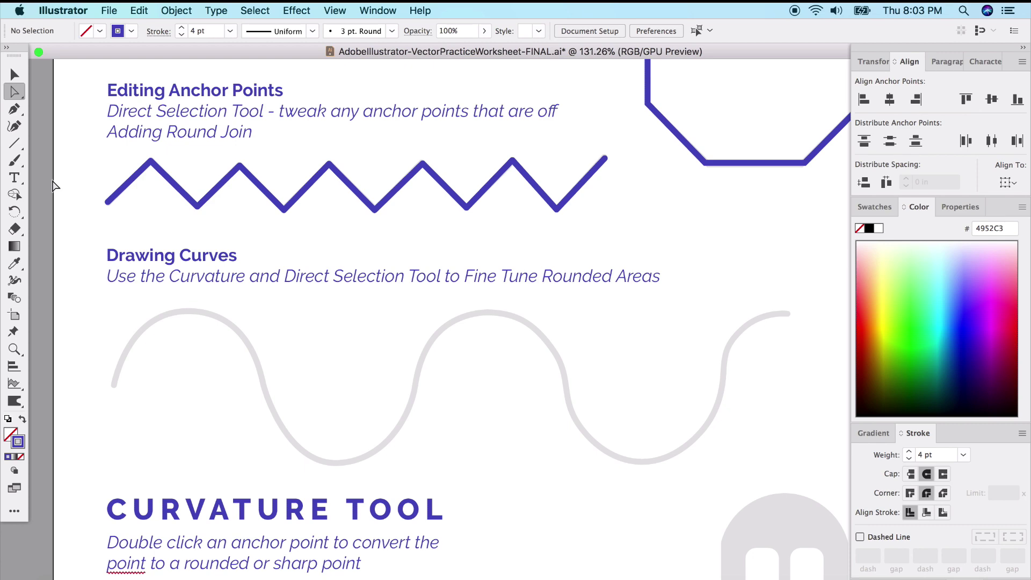
Step: Start the curved Pen path at the wave's left end through the first hump, trough and second hump
{"action": "left_click", "coordinate": [15, 113]}
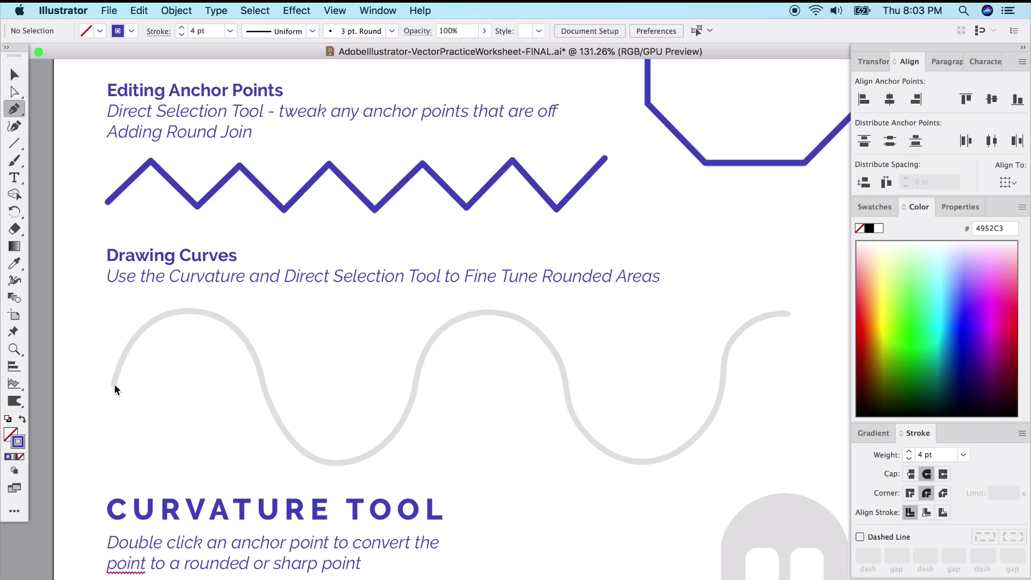
{"action": "left_click_drag", "start_coordinate": [114, 385], "coordinate": [123, 366]}
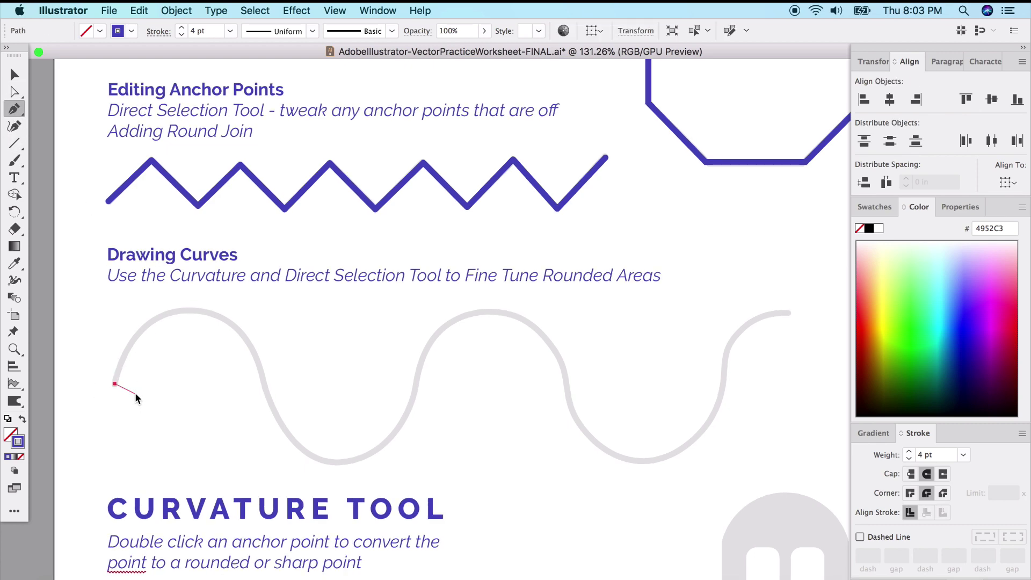
{"action": "scroll", "coordinate": [134, 392], "scroll_direction": "up", "scroll_amount": 5}
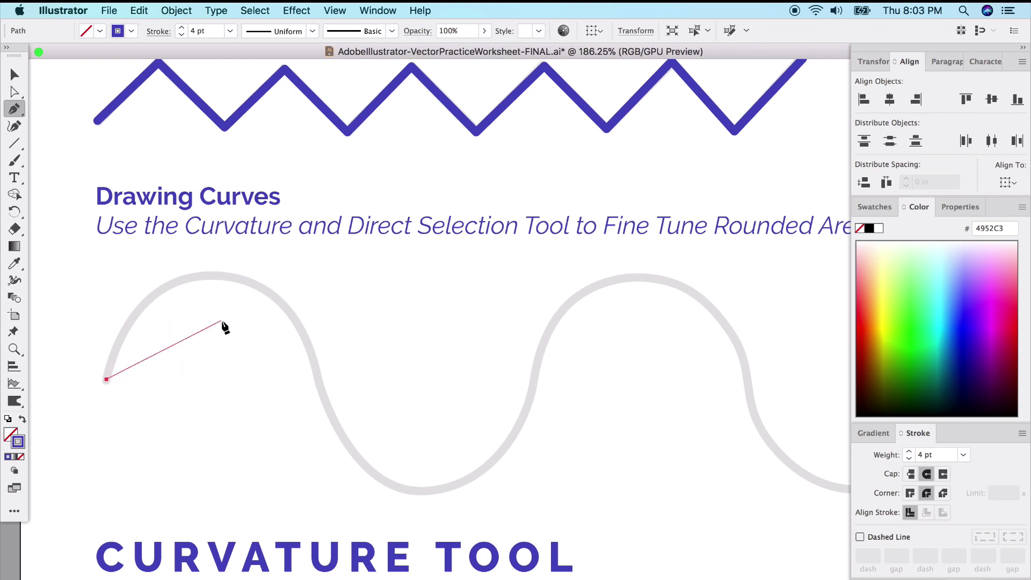
{"action": "left_click", "coordinate": [210, 276]}
{"action": "mouse_move", "coordinate": [210, 276]}
{"action": "left_mouse_down"}
{"action": "mouse_move", "coordinate": [296, 278]}
{"action": "mouse_move", "coordinate": [214, 276]}
{"action": "mouse_move", "coordinate": [226, 210]}
{"action": "mouse_move", "coordinate": [183, 230]}
{"action": "mouse_move", "coordinate": [187, 260]}
{"action": "mouse_move", "coordinate": [197, 241]}
{"action": "mouse_move", "coordinate": [237, 258]}
{"action": "mouse_move", "coordinate": [226, 297]}
{"action": "mouse_move", "coordinate": [255, 278]}
{"action": "mouse_move", "coordinate": [293, 277]}
{"action": "left_mouse_up"}
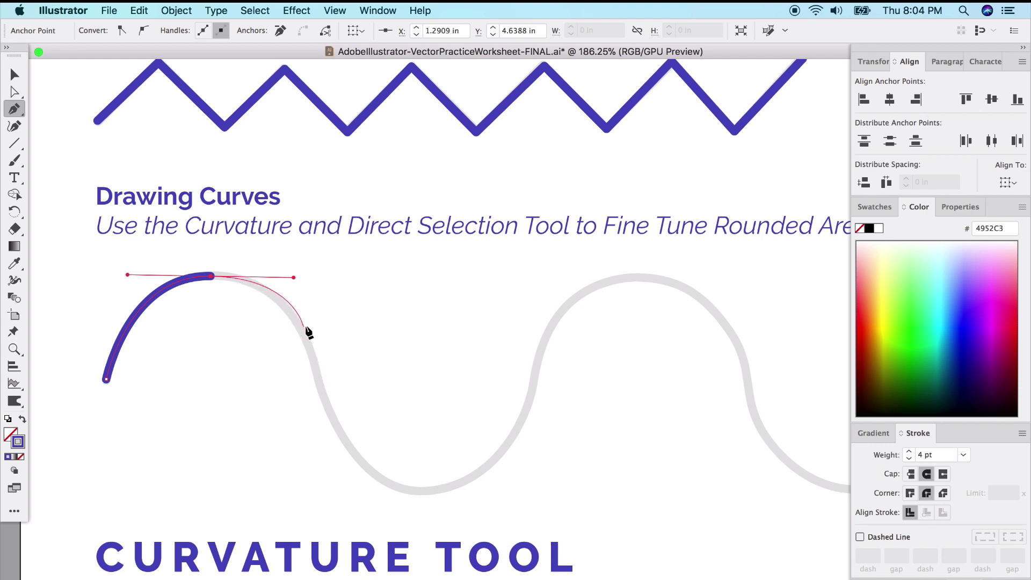
{"action": "left_click_drag", "start_coordinate": [319, 380], "coordinate": [330, 410]}
{"action": "left_click_drag", "start_coordinate": [421, 492], "coordinate": [480, 491]}
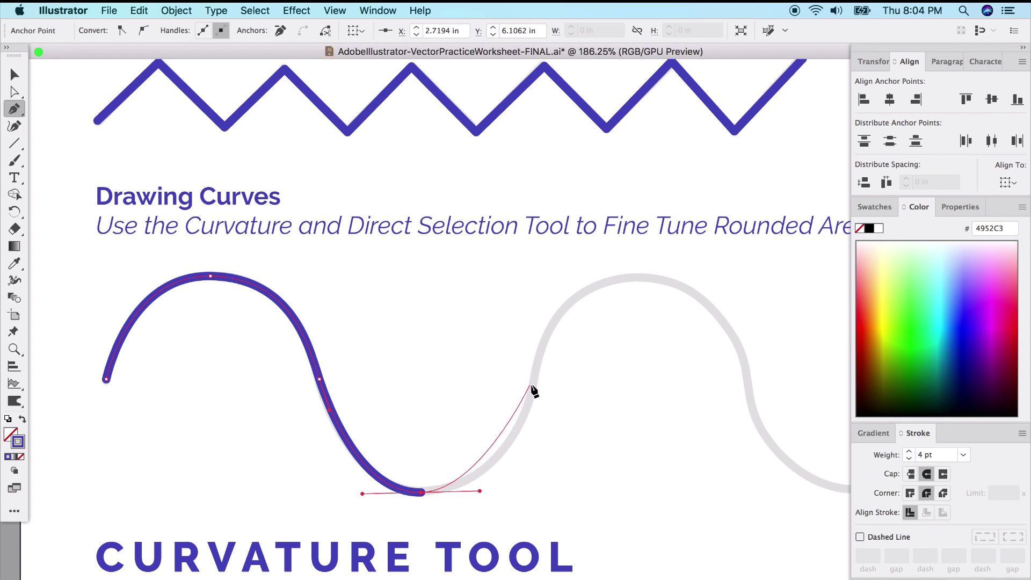
{"action": "left_click_drag", "start_coordinate": [534, 384], "coordinate": [542, 341]}
{"action": "left_click_drag", "start_coordinate": [634, 278], "coordinate": [702, 279]}
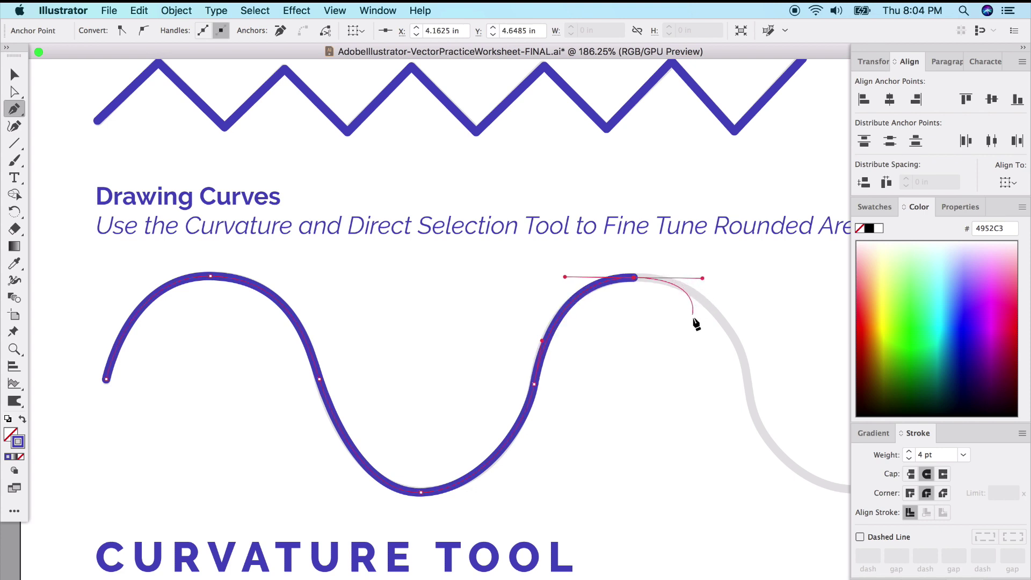
Step: Continue the curve through the second trough, redo the misplaced anchor, and end at the wave's right tip
{"action": "scroll", "coordinate": [699, 339], "scroll_direction": "right", "scroll_amount": 4}
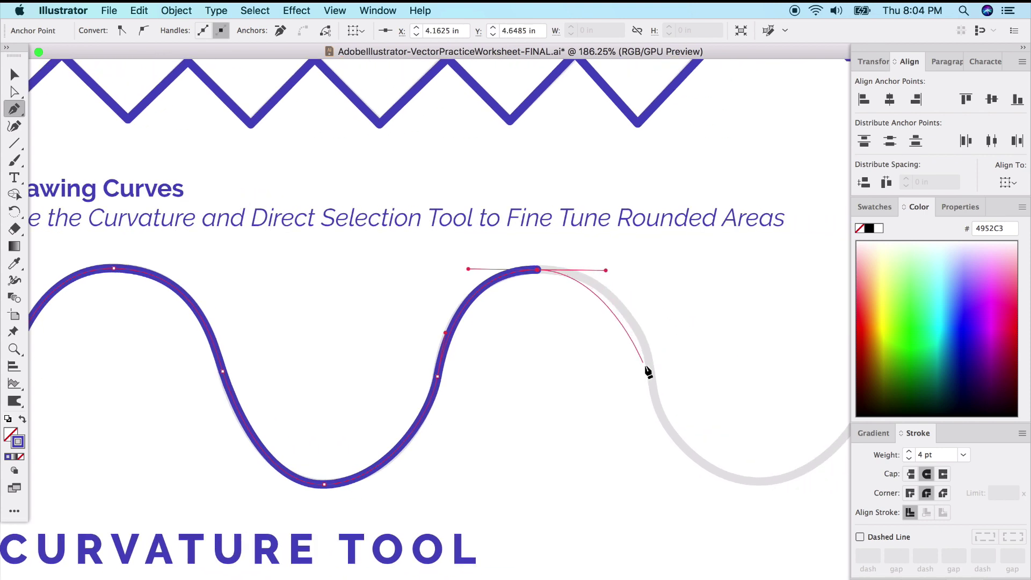
{"action": "left_click_drag", "start_coordinate": [652, 375], "coordinate": [657, 430]}
{"action": "left_click_drag", "start_coordinate": [760, 481], "coordinate": [815, 478]}
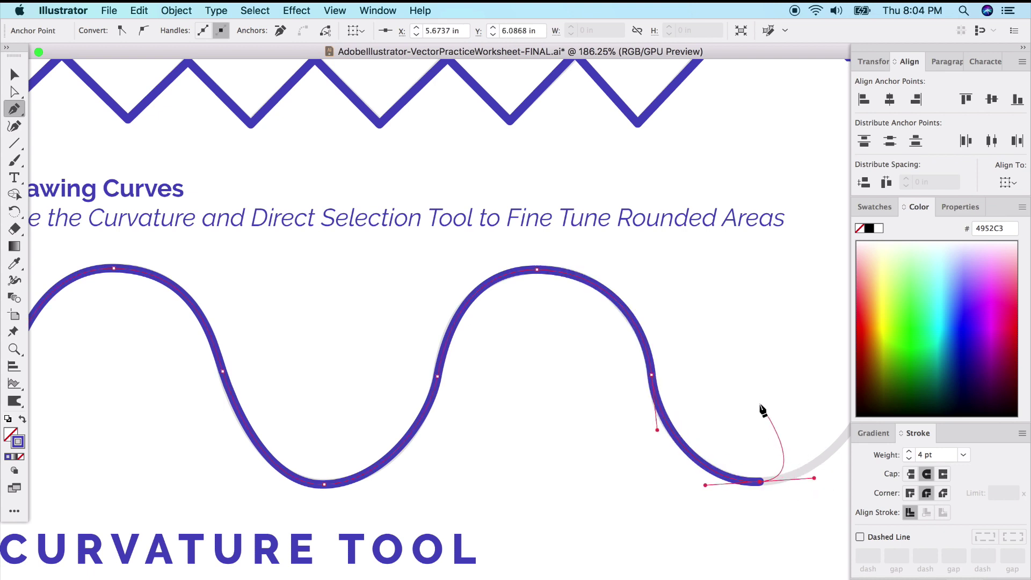
{"action": "scroll", "coordinate": [763, 411], "scroll_direction": "right", "scroll_amount": 5}
{"action": "left_click_drag", "start_coordinate": [676, 386], "coordinate": [687, 354]}
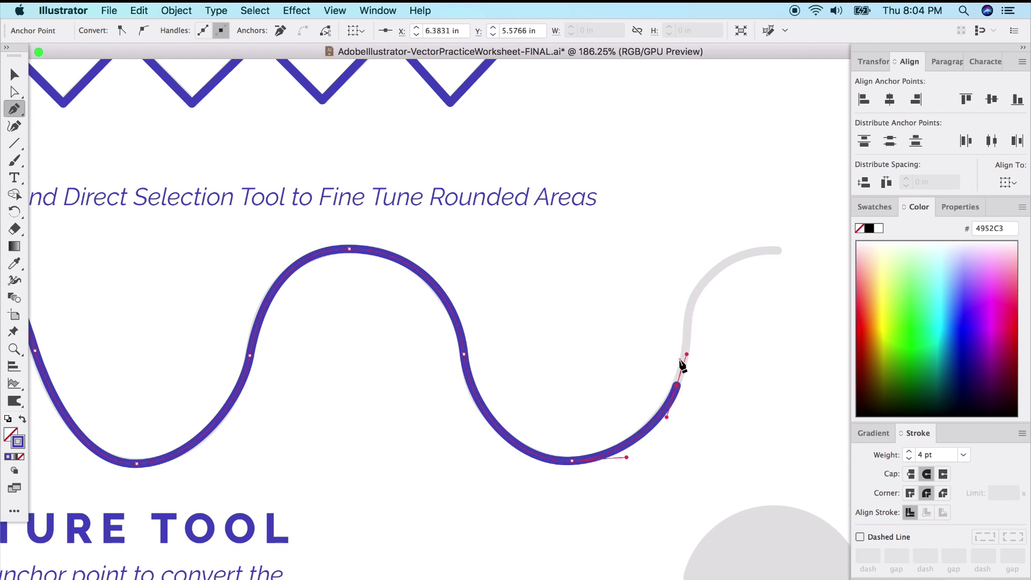
{"action": "left_click_drag", "start_coordinate": [774, 251], "coordinate": [874, 253]}
{"action": "key", "text": "super+z"}
{"action": "left_click_drag", "start_coordinate": [690, 313], "coordinate": [695, 281]}
{"action": "left_click_drag", "start_coordinate": [777, 250], "coordinate": [822, 256]}
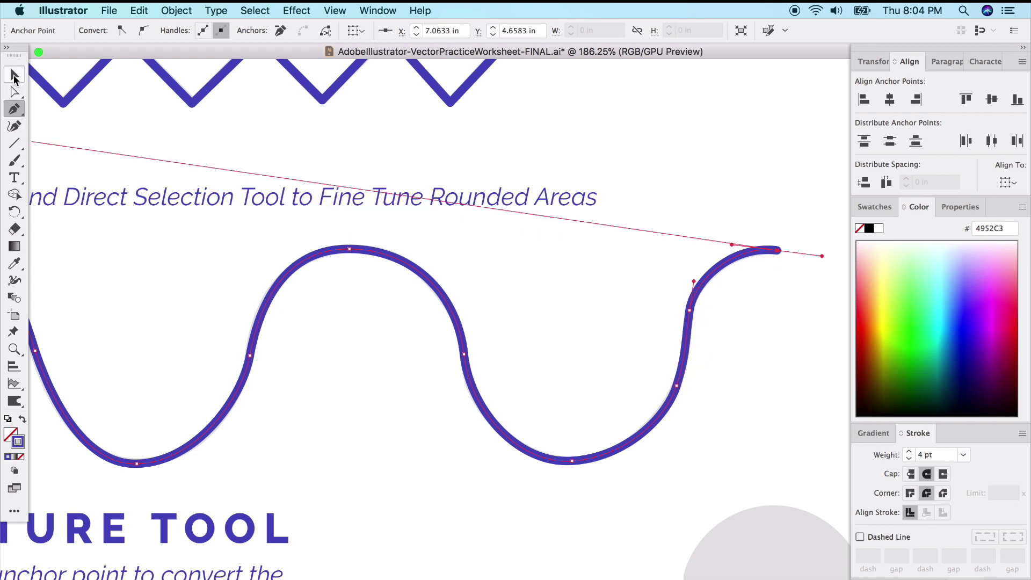
Step: Finish the wave path and select it with the Direct Selection tool
{"action": "key", "text": "v"}
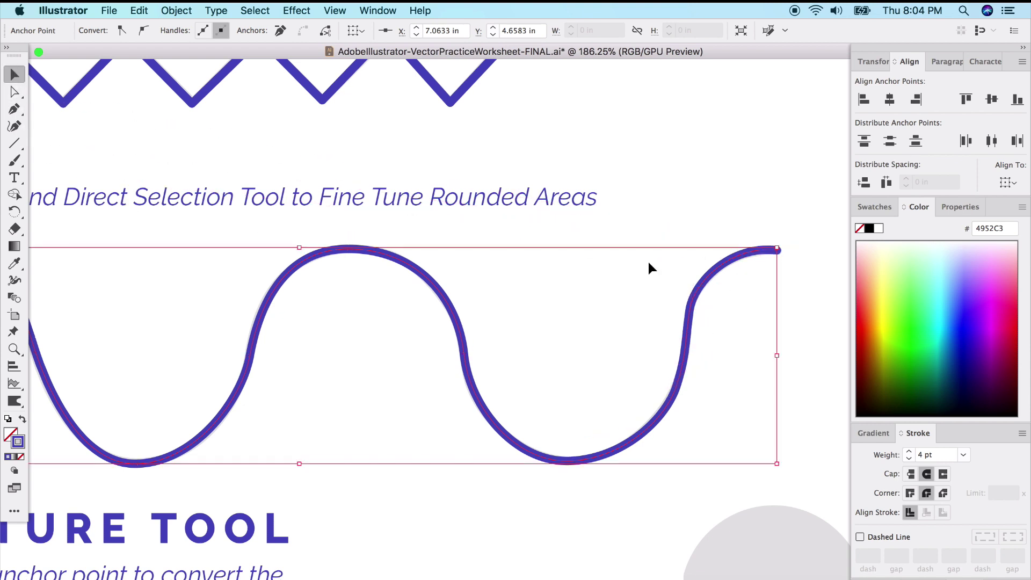
{"action": "left_click", "coordinate": [643, 225]}
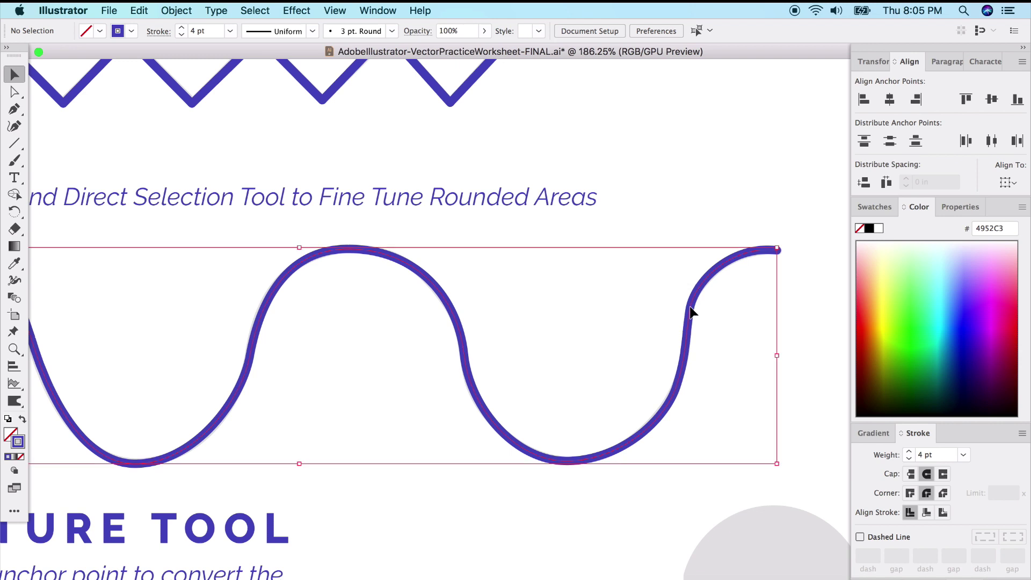
{"action": "left_click", "coordinate": [691, 311]}
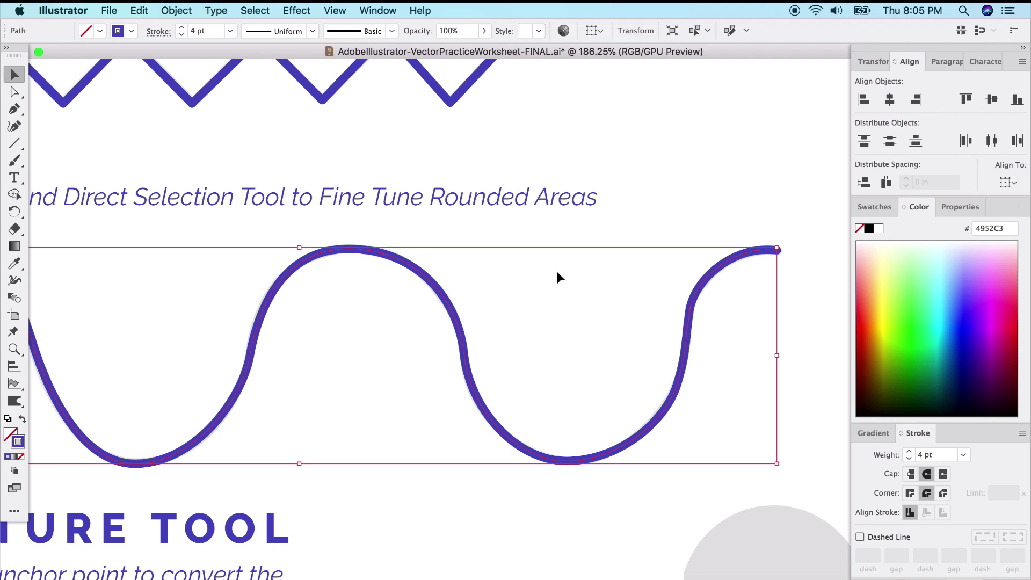
{"action": "left_click", "coordinate": [13, 93]}
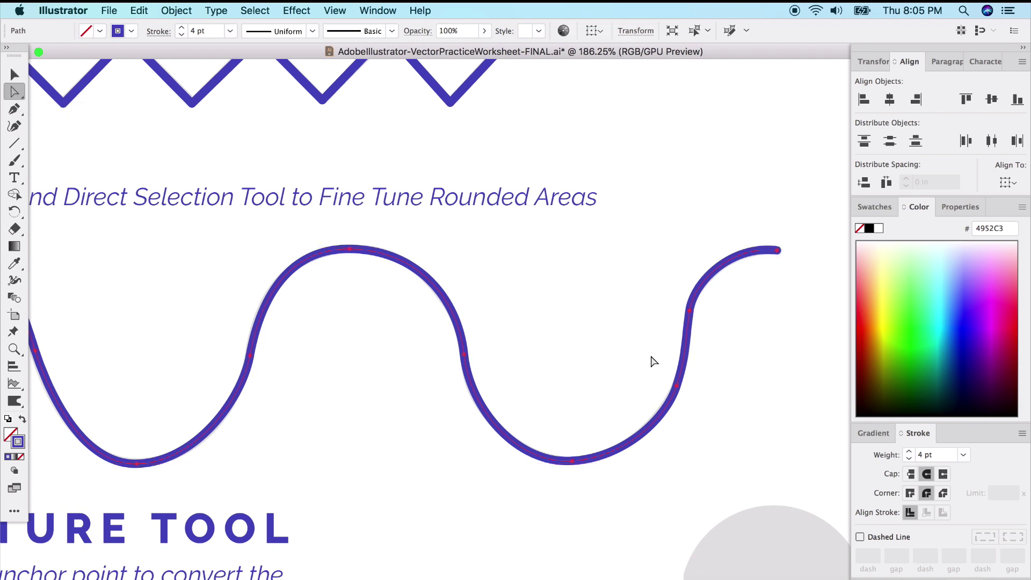
{"action": "scroll", "coordinate": [532, 382], "scroll_direction": "left", "scroll_amount": 10}
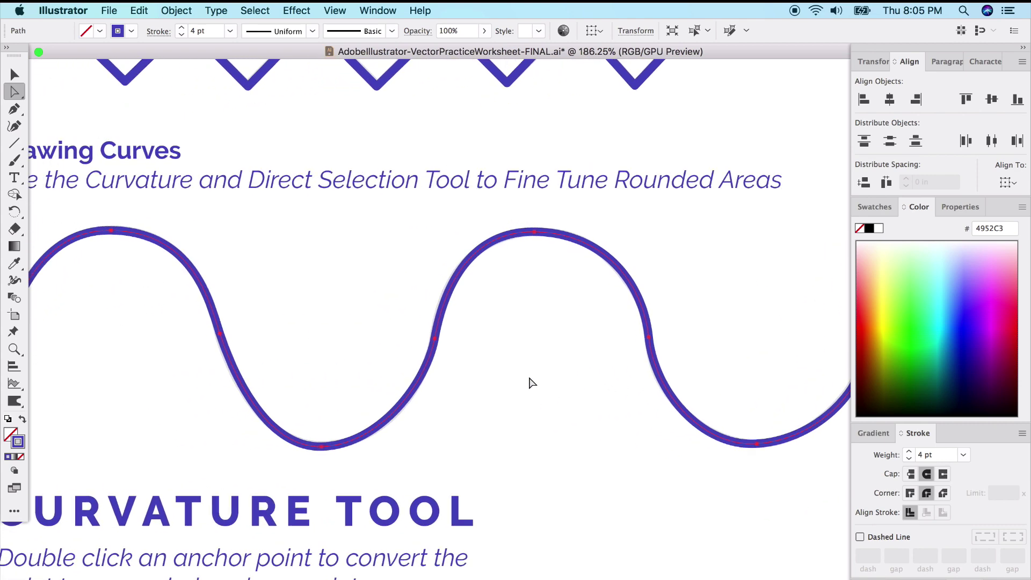
{"action": "scroll", "coordinate": [531, 383], "scroll_direction": "down", "scroll_amount": 5}
{"action": "left_click", "coordinate": [548, 385]}
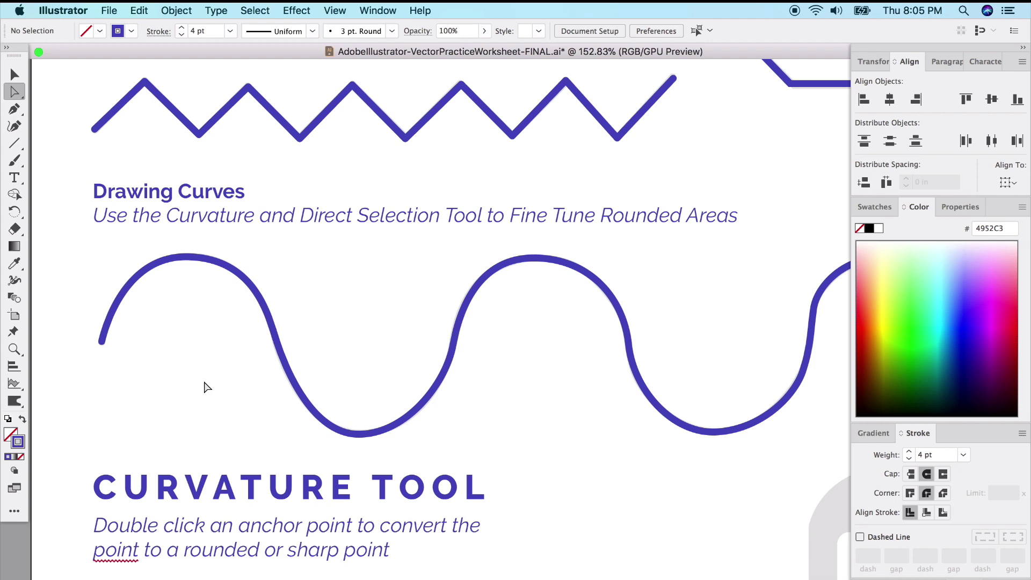
{"action": "scroll", "coordinate": [207, 387], "scroll_direction": "up", "scroll_amount": 3}
{"action": "scroll", "coordinate": [207, 387], "scroll_direction": "left", "scroll_amount": 3}
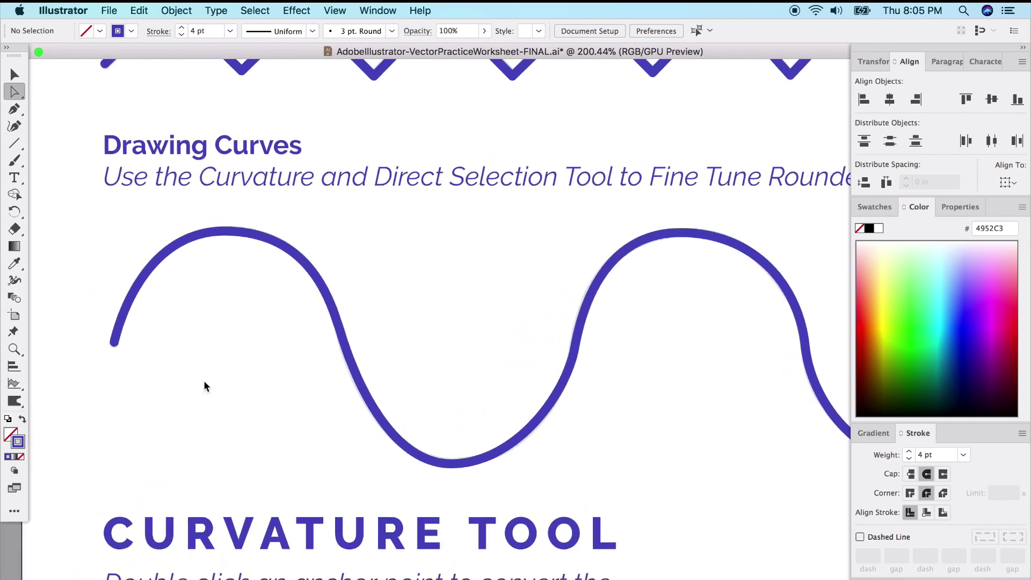
Step: Reshape the first arc, its slope and the first dip's handles to hug the guide
{"action": "left_click", "coordinate": [256, 236]}
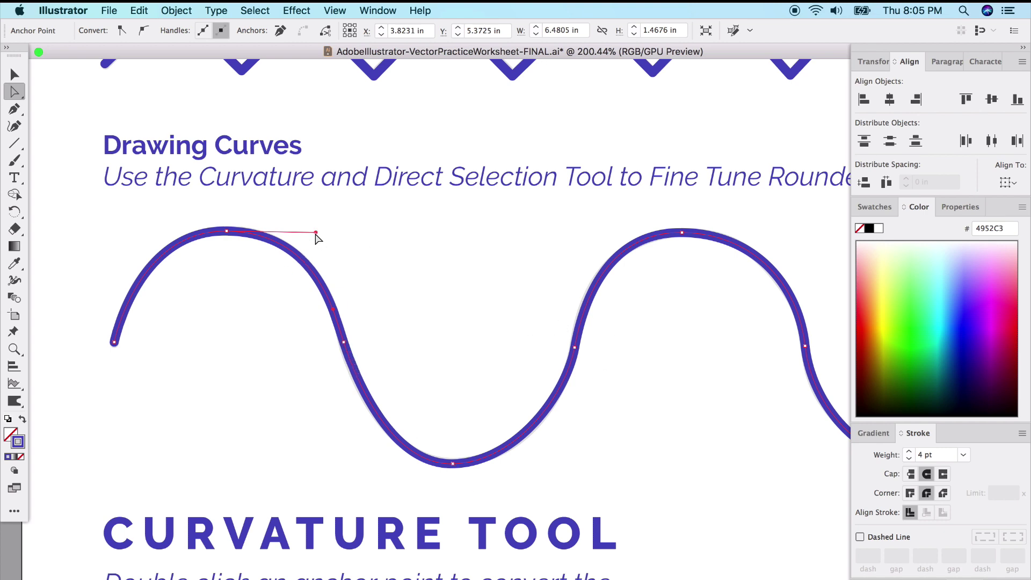
{"action": "left_click_drag", "start_coordinate": [317, 236], "coordinate": [316, 228]}
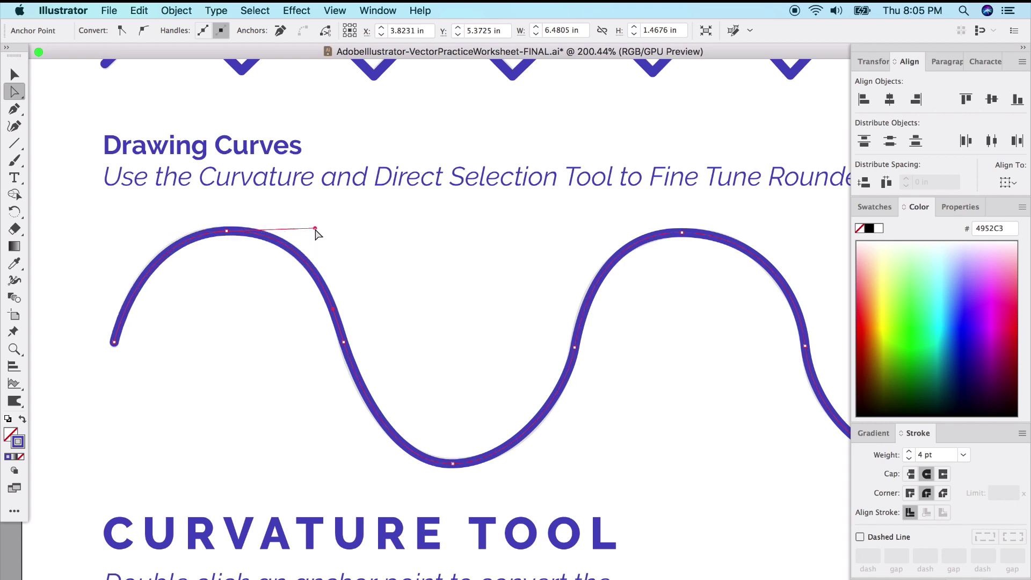
{"action": "left_click", "coordinate": [344, 343]}
{"action": "left_click_drag", "start_coordinate": [334, 305], "coordinate": [333, 309]}
{"action": "left_click", "coordinate": [455, 466]}
{"action": "left_click", "coordinate": [453, 463]}
{"action": "left_click", "coordinate": [391, 467]}
{"action": "left_click_drag", "start_coordinate": [392, 469], "coordinate": [391, 472]}
{"action": "left_click_drag", "start_coordinate": [516, 461], "coordinate": [528, 460]}
{"action": "left_click_drag", "start_coordinate": [576, 348], "coordinate": [576, 344]}
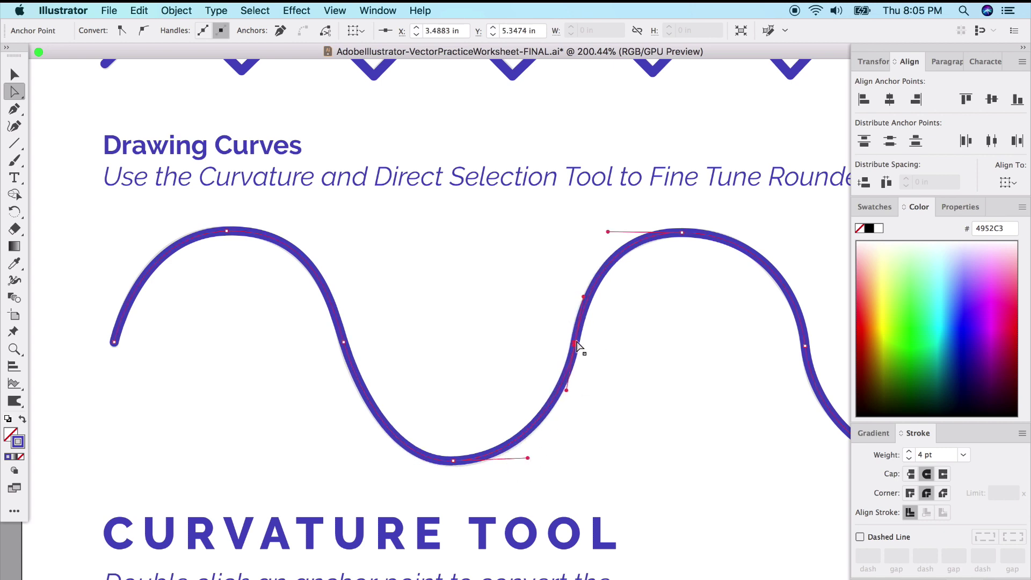
{"action": "left_click", "coordinate": [151, 271]}
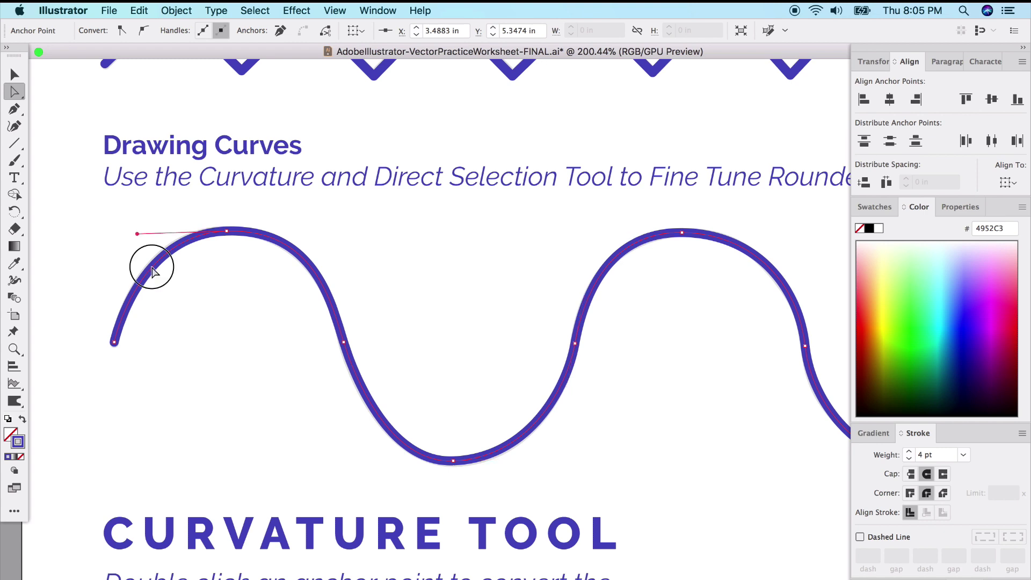
{"action": "left_click", "coordinate": [270, 329]}
Step: Fine-tune the lower-middle segment and the dip's left handle, then reselect the wave
{"action": "scroll", "coordinate": [269, 329], "scroll_direction": "right", "scroll_amount": 10}
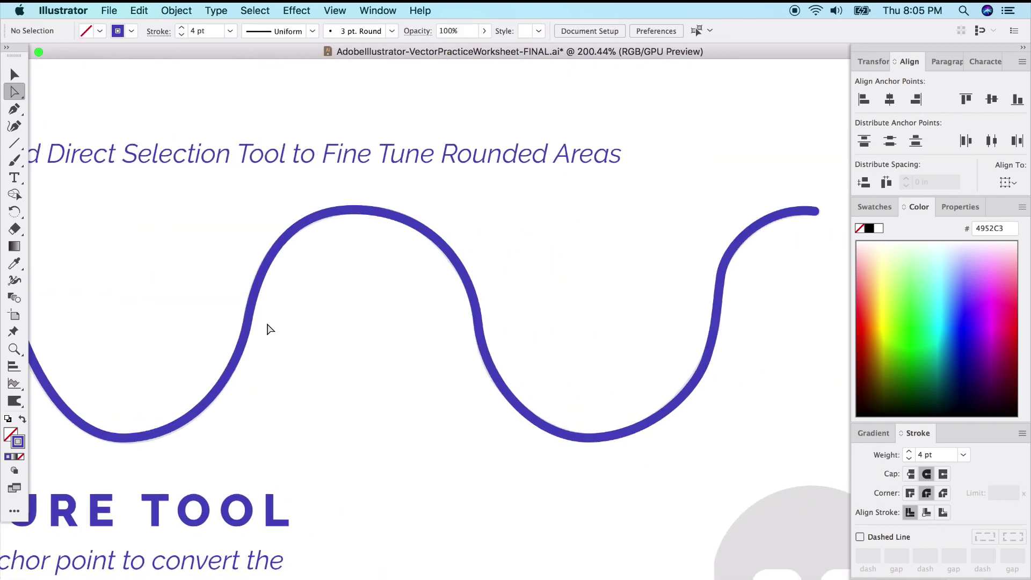
{"action": "scroll", "coordinate": [269, 329], "scroll_direction": "right", "scroll_amount": 4}
{"action": "left_click", "coordinate": [424, 384]}
{"action": "mouse_move", "coordinate": [413, 395]}
{"action": "left_mouse_down"}
{"action": "mouse_move", "coordinate": [425, 411]}
{"action": "mouse_move", "coordinate": [418, 402]}
{"action": "left_mouse_up"}
{"action": "mouse_move", "coordinate": [469, 457]}
{"action": "left_mouse_down"}
{"action": "mouse_move", "coordinate": [461, 449]}
{"action": "mouse_move", "coordinate": [469, 454]}
{"action": "left_mouse_up"}
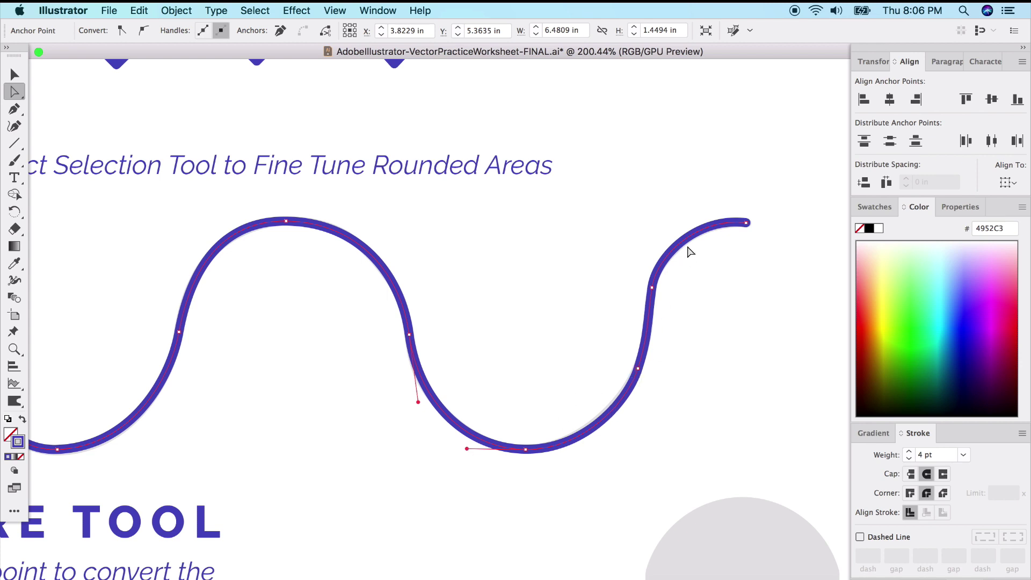
{"action": "scroll", "coordinate": [655, 448], "scroll_direction": "up", "scroll_amount": 5}
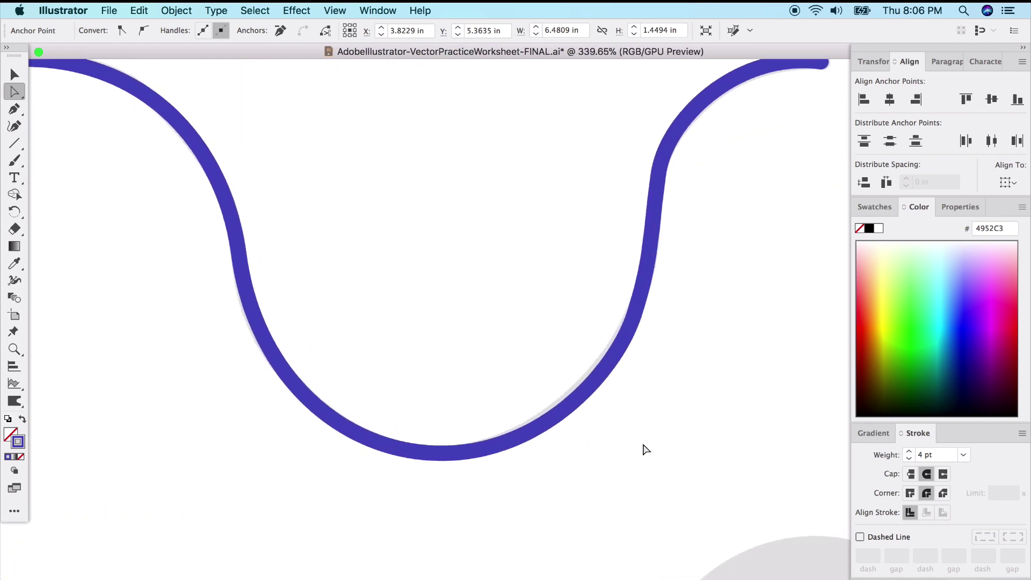
{"action": "left_click", "coordinate": [575, 408]}
{"action": "left_click_drag", "start_coordinate": [14, 108], "coordinate": [80, 161]}
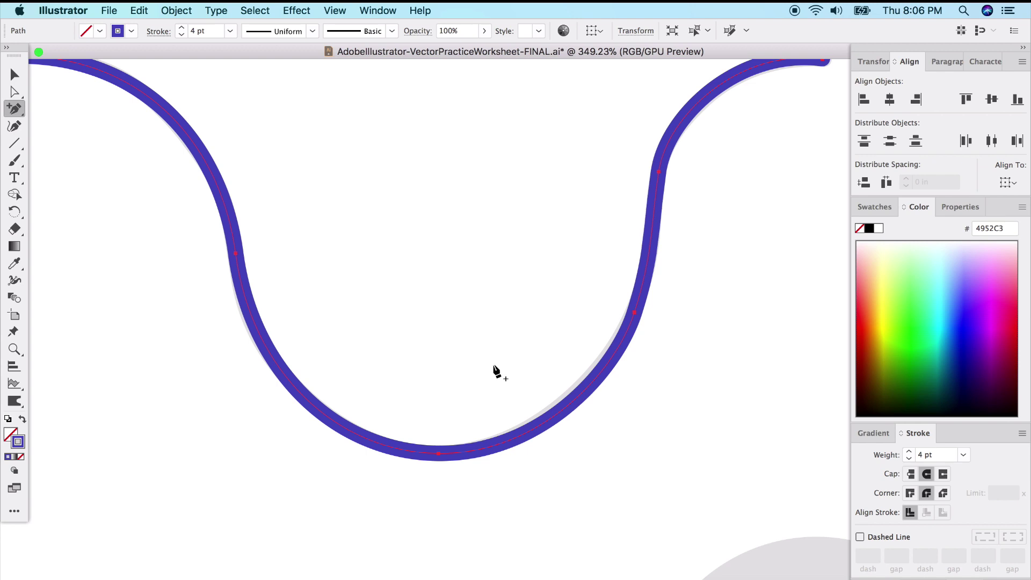
Step: Add an anchor point on the wave's lower curve and nudge it slightly up-left
{"action": "left_click_drag", "start_coordinate": [14, 107], "coordinate": [175, 166]}
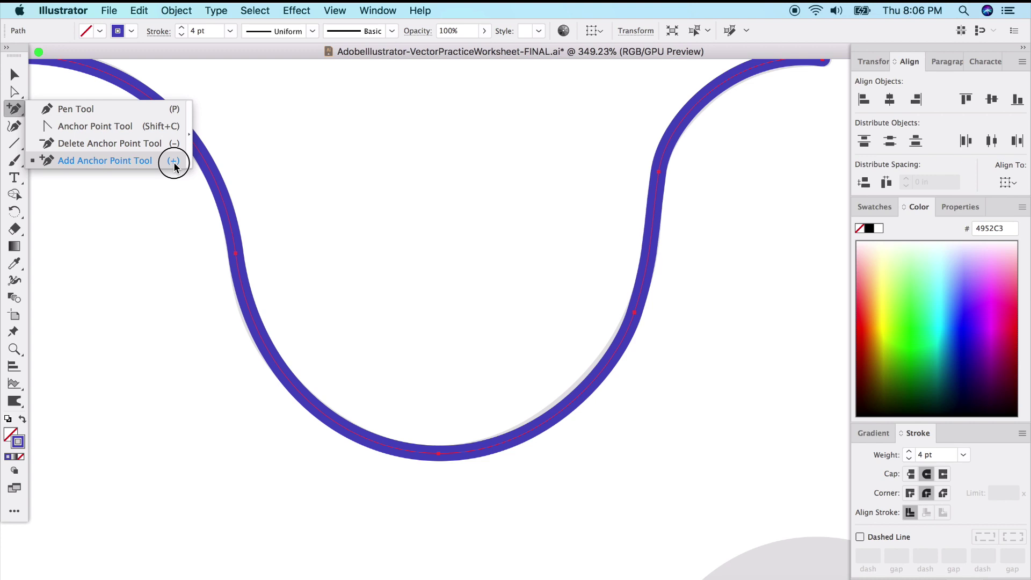
{"action": "left_click_drag", "start_coordinate": [175, 167], "coordinate": [94, 162]}
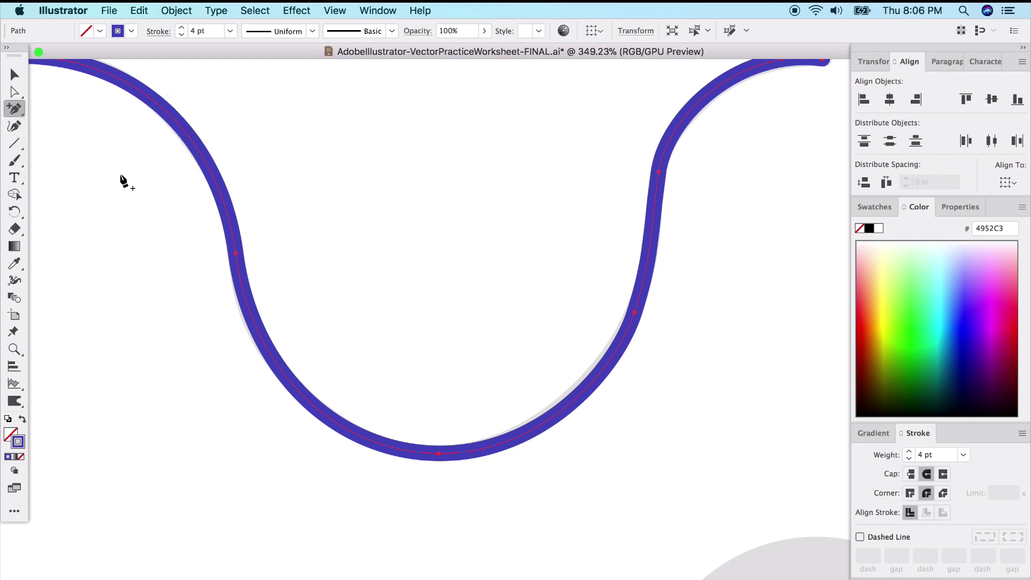
{"action": "left_click", "coordinate": [564, 410]}
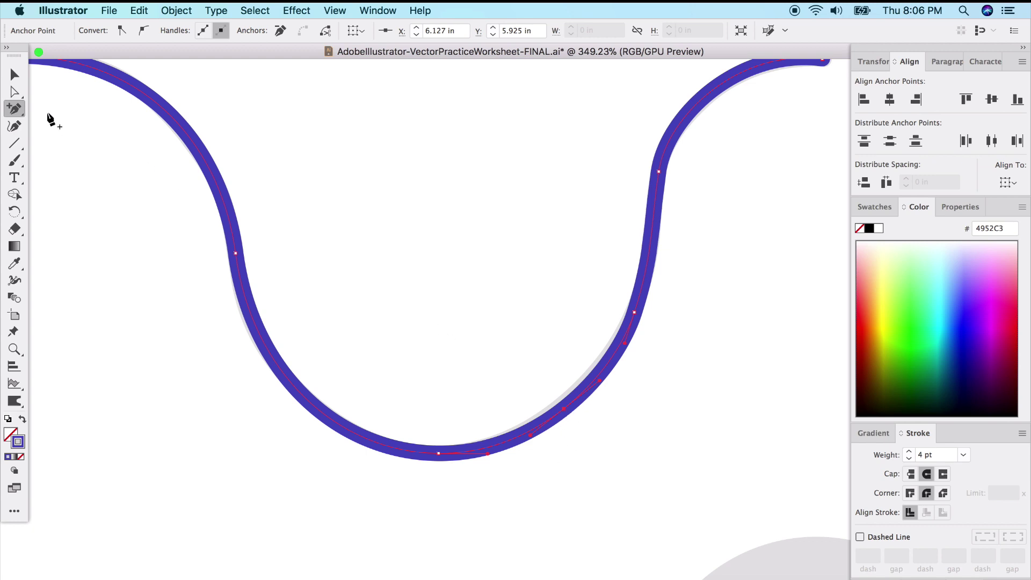
{"action": "left_click", "coordinate": [16, 92]}
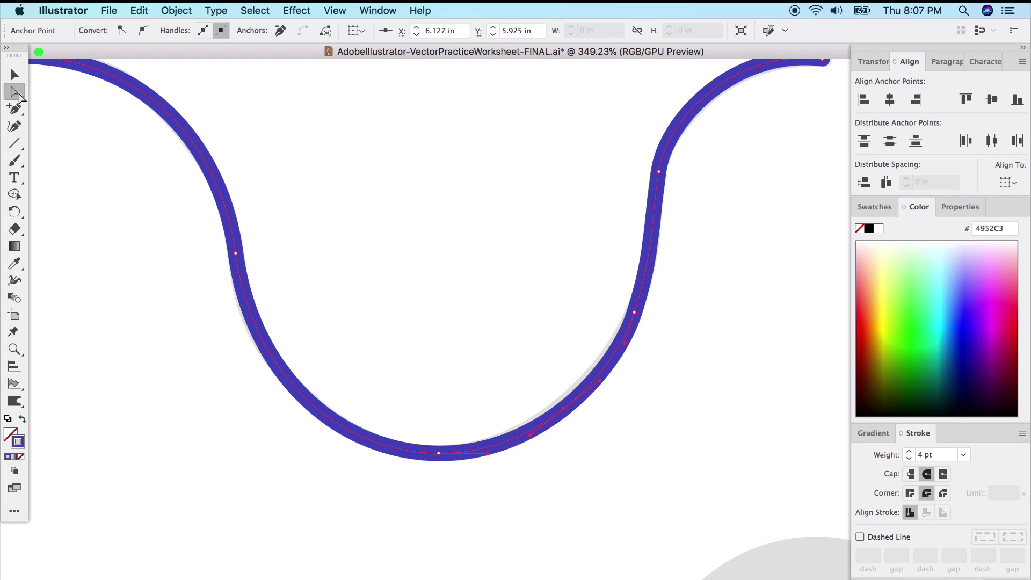
{"action": "left_click_drag", "start_coordinate": [563, 408], "coordinate": [561, 407]}
Step: Add a second anchor on the lower-left curve and select it to adjust its handles
{"action": "left_click", "coordinate": [635, 311]}
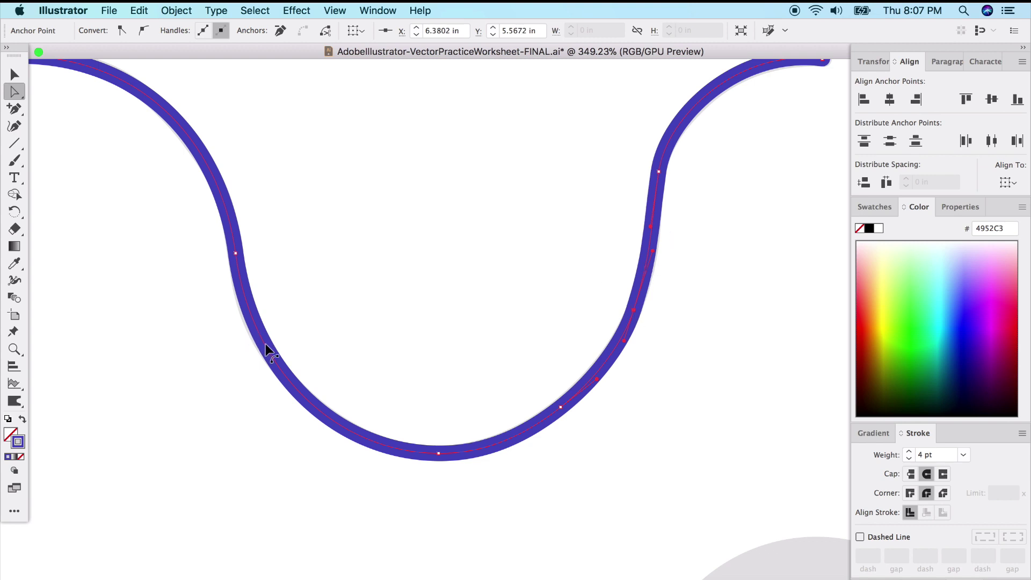
{"action": "key", "text": "p"}
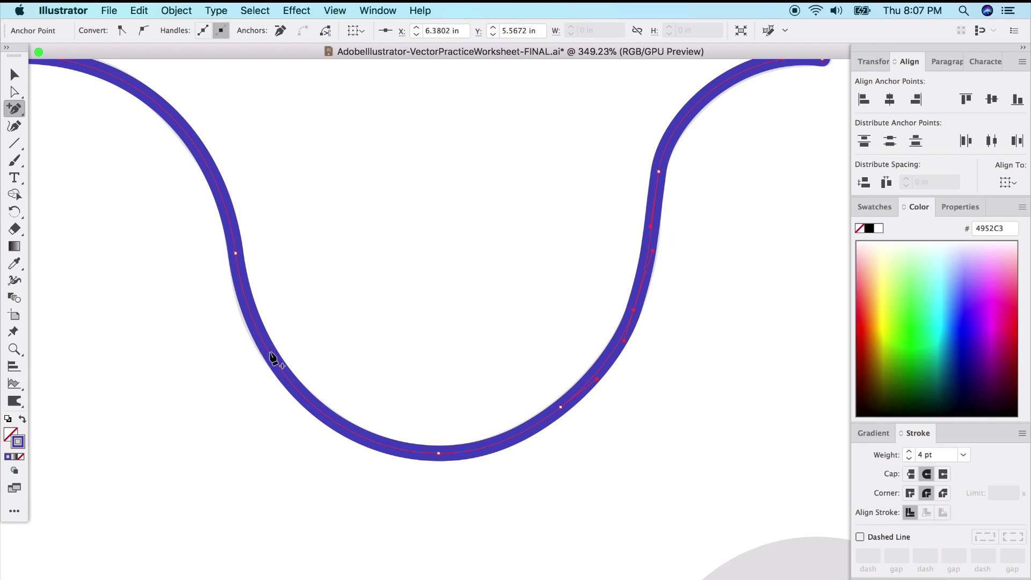
{"action": "left_click", "coordinate": [270, 356]}
{"action": "key", "text": "a"}
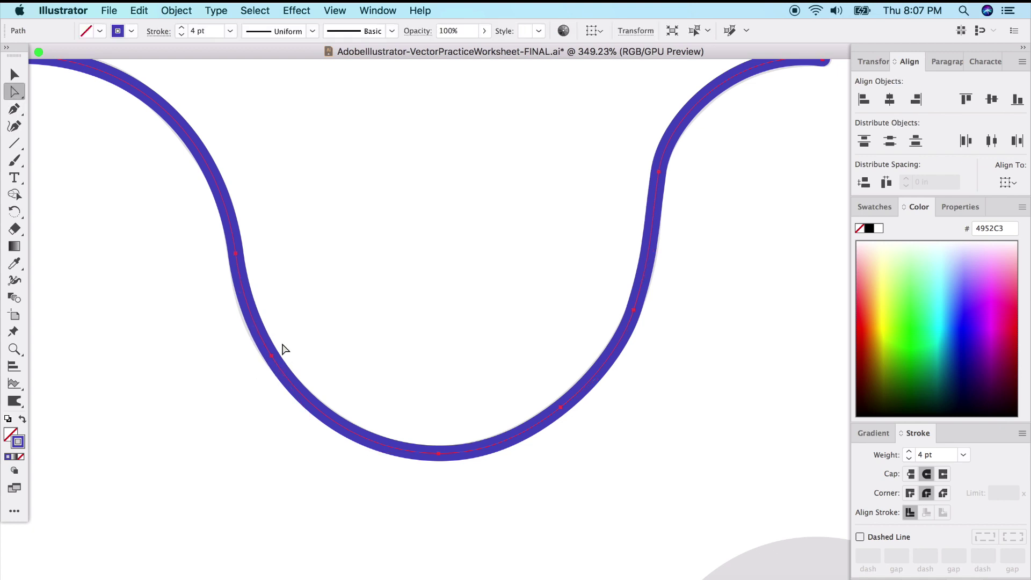
{"action": "left_click", "coordinate": [268, 359]}
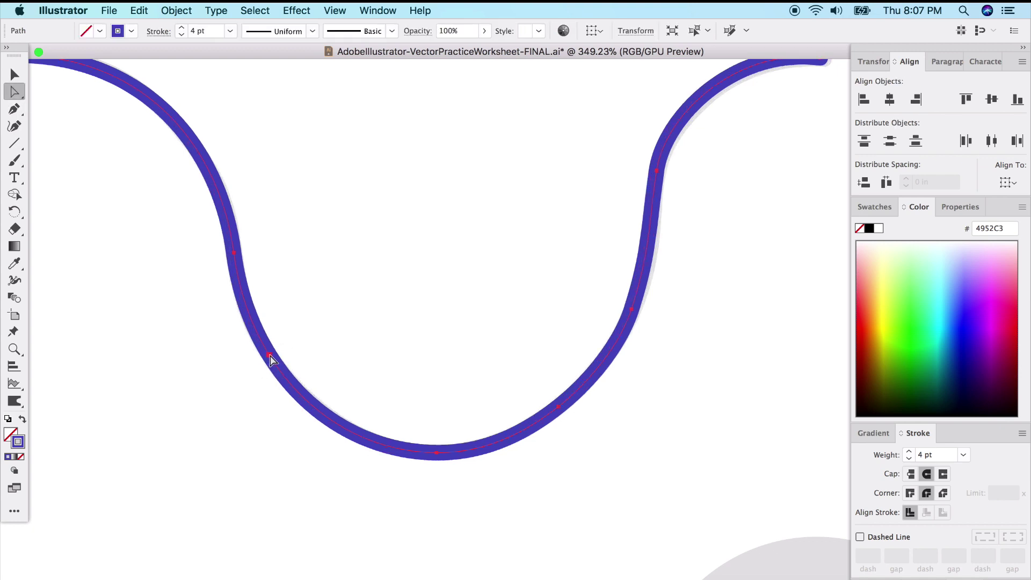
{"action": "left_click", "coordinate": [271, 357]}
{"action": "left_click", "coordinate": [270, 356]}
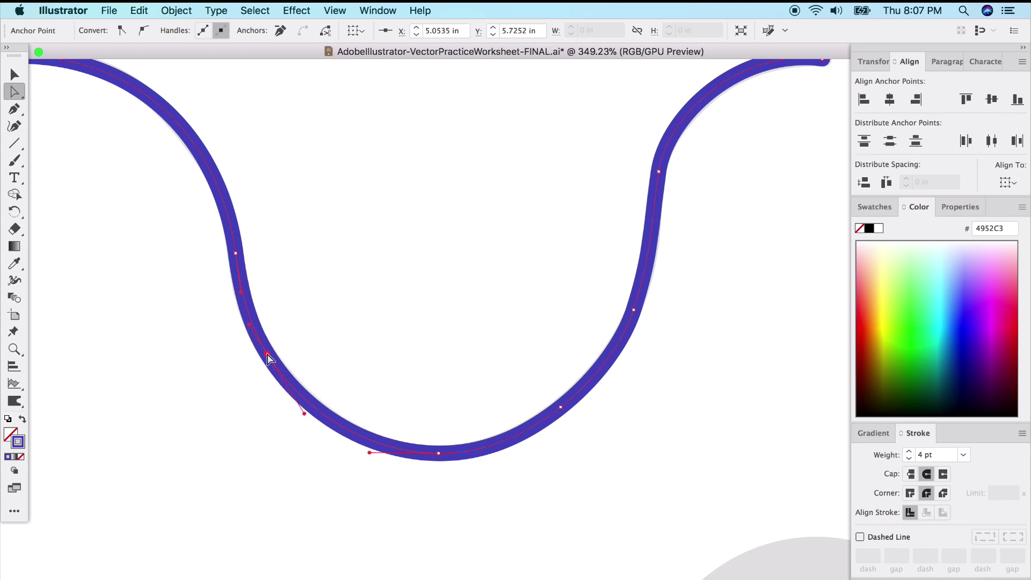
{"action": "left_click", "coordinate": [358, 308]}
{"action": "scroll", "coordinate": [358, 309], "scroll_direction": "down", "scroll_amount": 5}
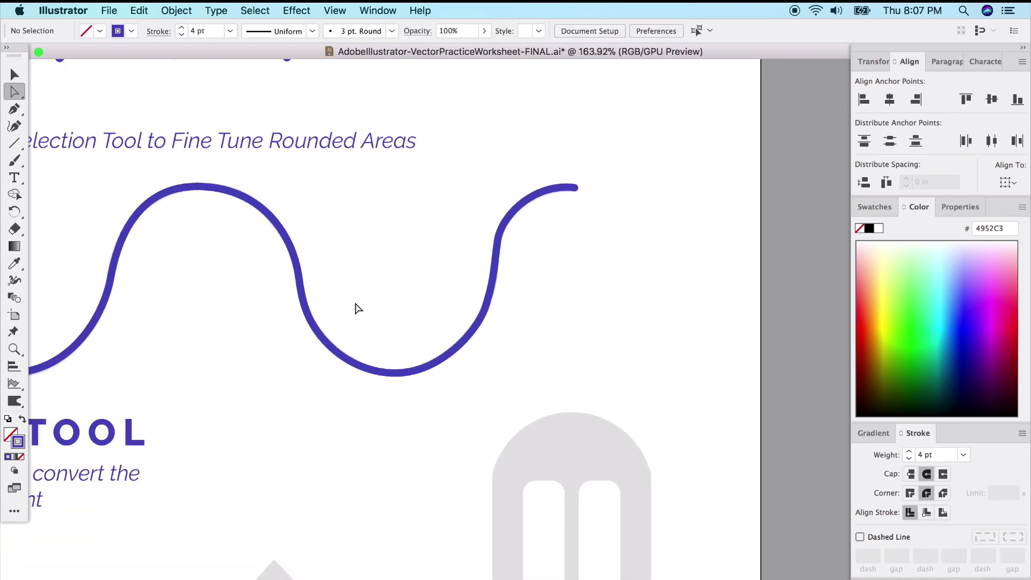
{"action": "scroll", "coordinate": [358, 309], "scroll_direction": "left", "scroll_amount": 1}
{"action": "scroll", "coordinate": [358, 309], "scroll_direction": "down", "scroll_amount": 2}
{"action": "scroll", "coordinate": [354, 310], "scroll_direction": "up", "scroll_amount": 1}
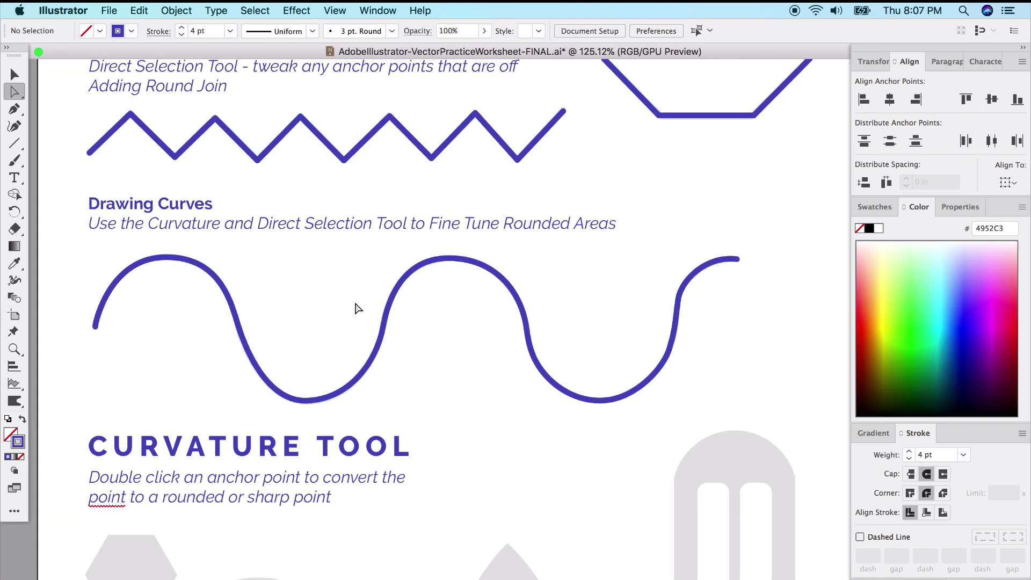
Step: Scroll the worksheet left toward the Curvature Tool practice shapes
{"action": "scroll", "coordinate": [353, 312], "scroll_direction": "left", "scroll_amount": 1}
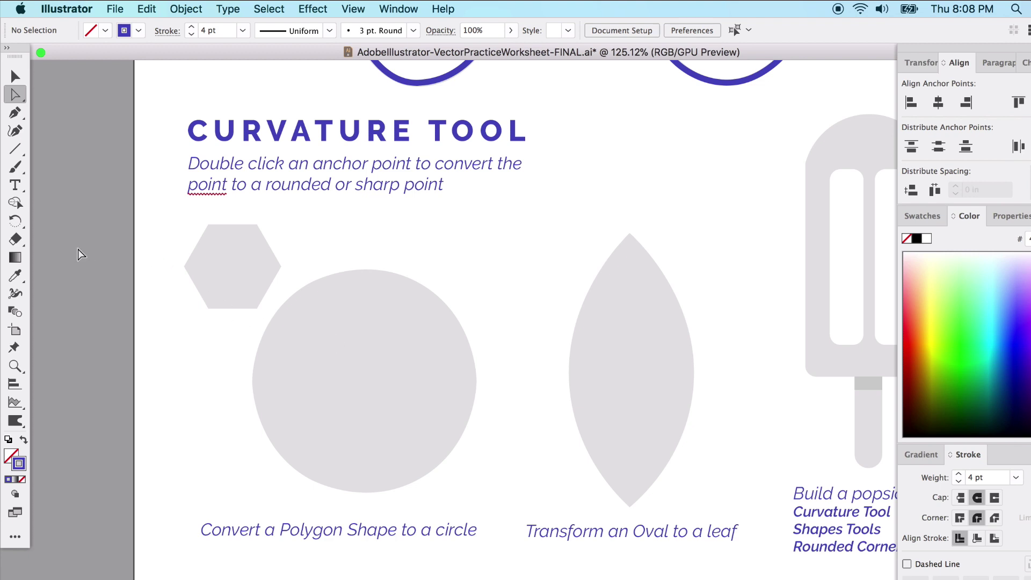
Step: Draw a purple-filled, no-outline hexagon and fit it over the grey hexagon
{"action": "left_click", "coordinate": [17, 155]}
{"action": "left_click_drag", "start_coordinate": [16, 154], "coordinate": [80, 184]}
{"action": "left_click_drag", "start_coordinate": [177, 227], "coordinate": [212, 263]}
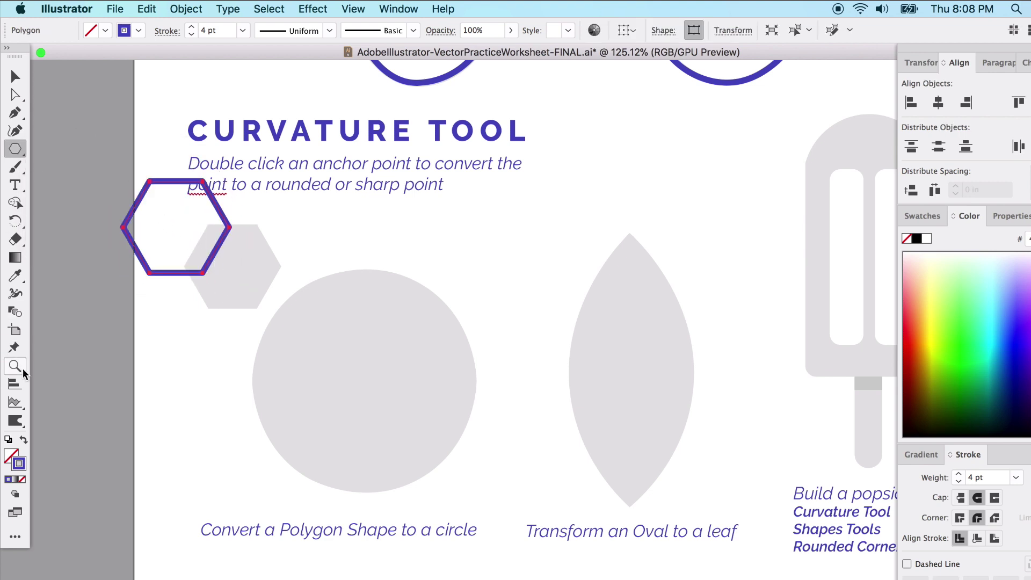
{"action": "left_click", "coordinate": [23, 439]}
{"action": "left_click", "coordinate": [15, 76]}
{"action": "left_click_drag", "start_coordinate": [145, 210], "coordinate": [203, 246]}
{"action": "left_click_drag", "start_coordinate": [287, 220], "coordinate": [280, 222]}
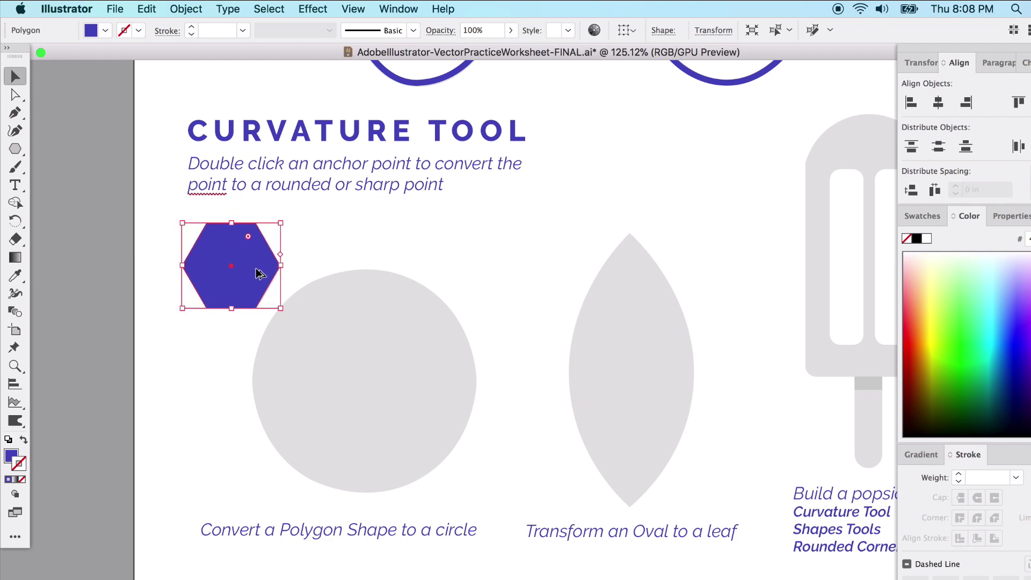
Step: Place a copy of the hexagon over the grey circle and scale it to fit
{"action": "left_click_drag", "start_coordinate": [259, 274], "coordinate": [353, 461]}
{"action": "left_click_drag", "start_coordinate": [376, 410], "coordinate": [542, 265]}
{"action": "left_click_drag", "start_coordinate": [480, 308], "coordinate": [451, 318]}
{"action": "left_click_drag", "start_coordinate": [513, 265], "coordinate": [499, 277]}
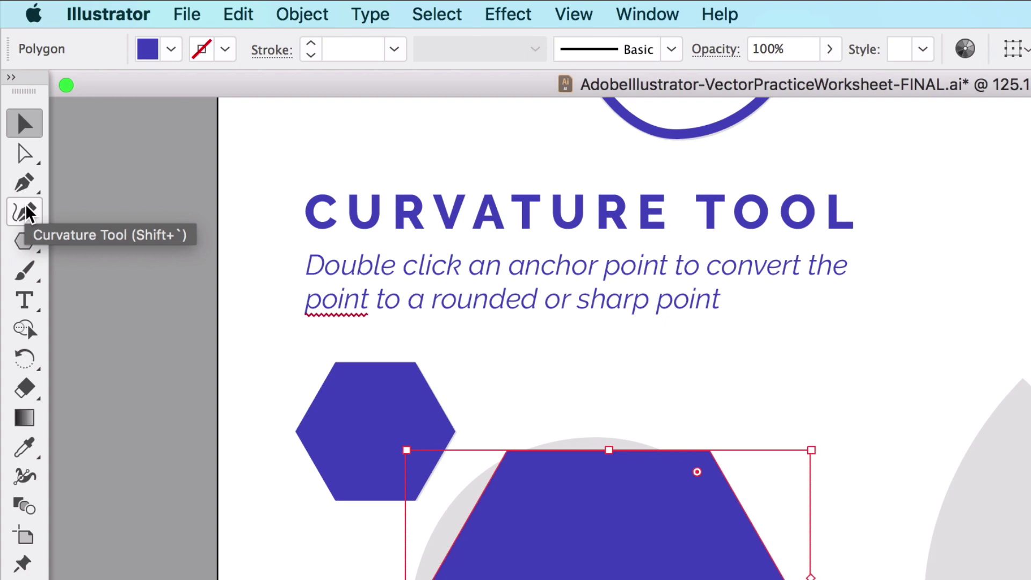
{"action": "left_click", "coordinate": [28, 217]}
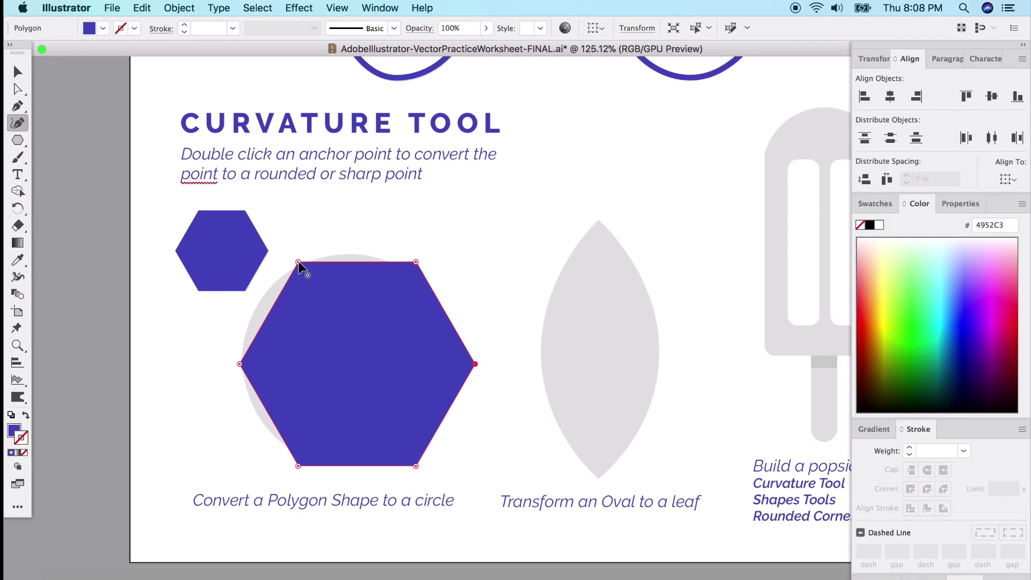
Step: Smooth each corner of the large hexagon with the Curvature tool into a purple circle, then deselect
{"action": "scroll", "coordinate": [343, 305], "scroll_direction": "up", "scroll_amount": 3}
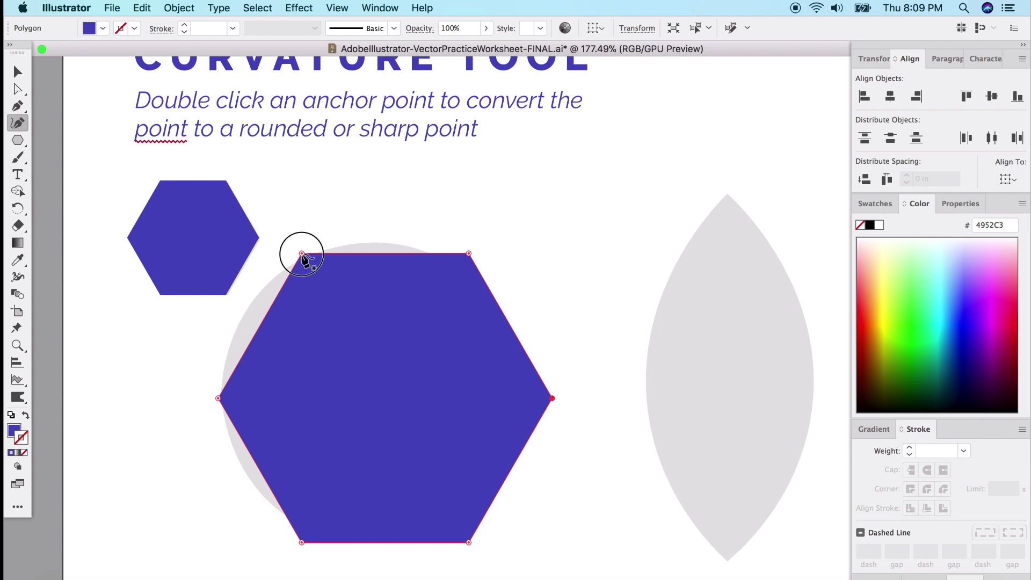
{"action": "double_click", "coordinate": [301, 254]}
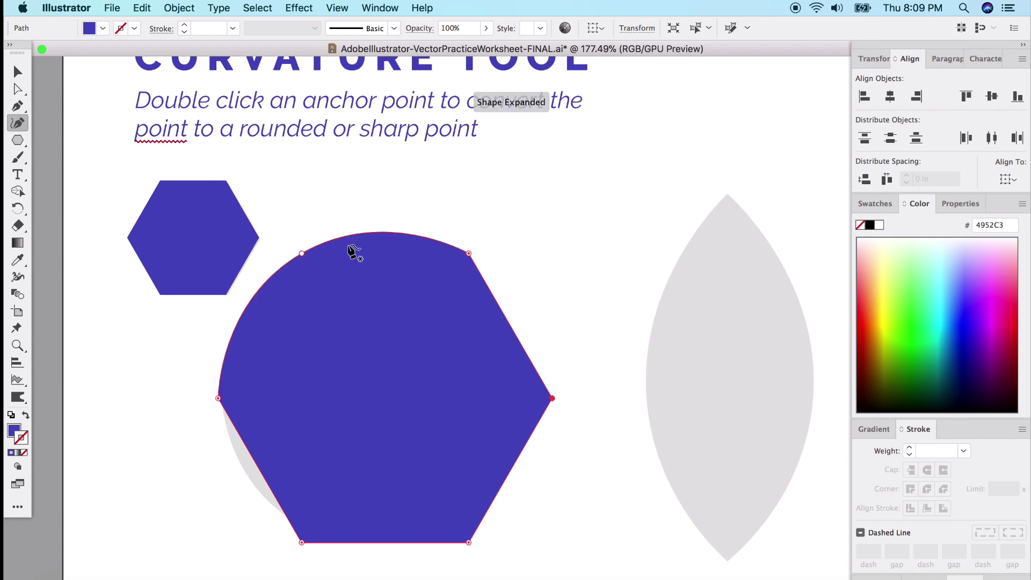
{"action": "double_click", "coordinate": [302, 254]}
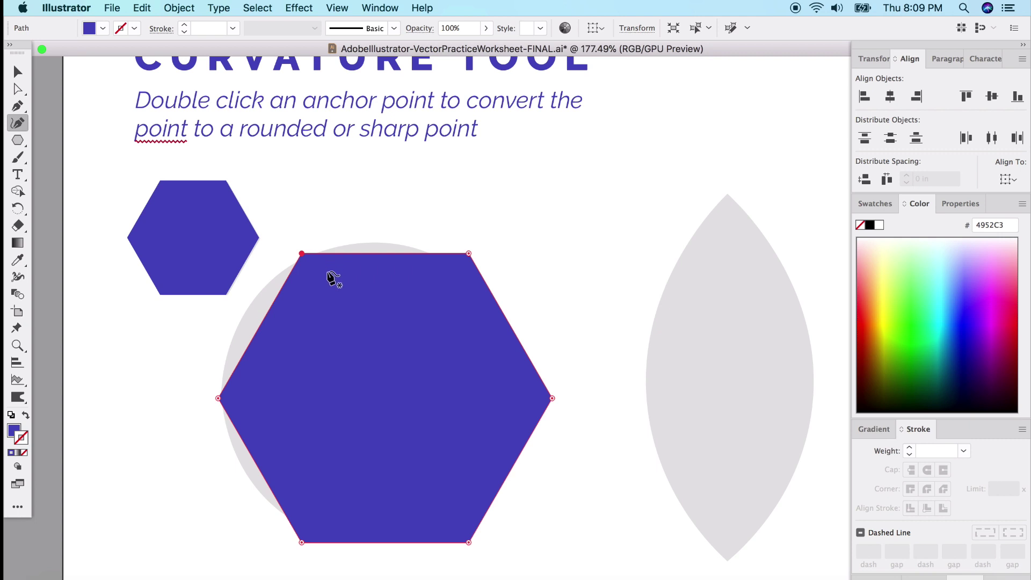
{"action": "double_click", "coordinate": [302, 253]}
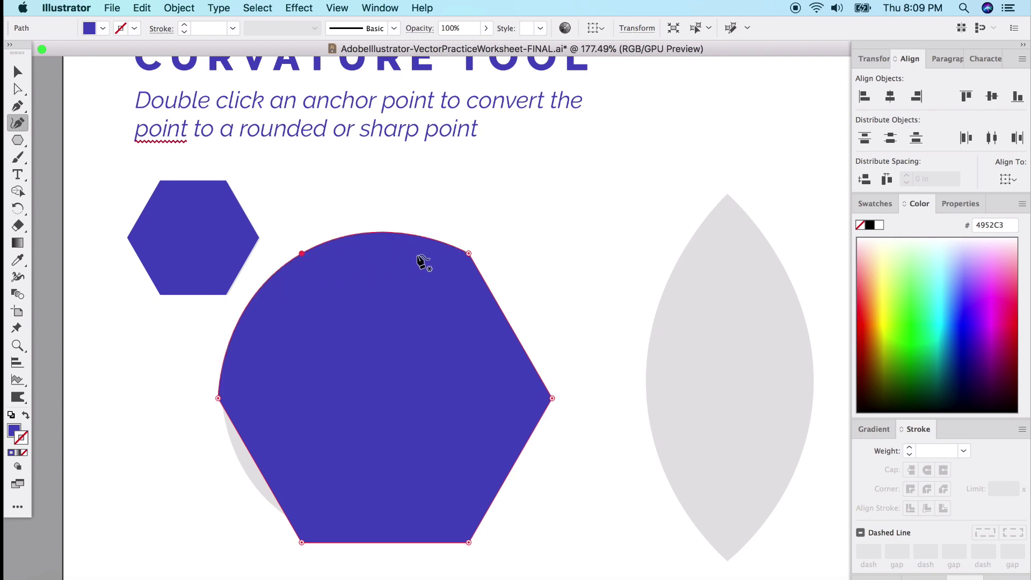
{"action": "double_click", "coordinate": [469, 253]}
{"action": "double_click", "coordinate": [553, 398]}
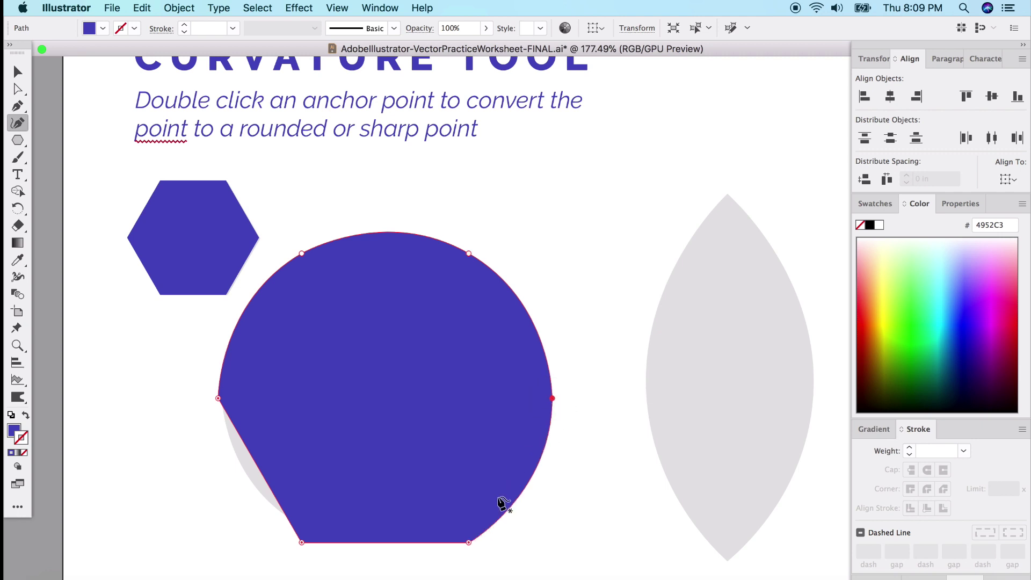
{"action": "double_click", "coordinate": [469, 542]}
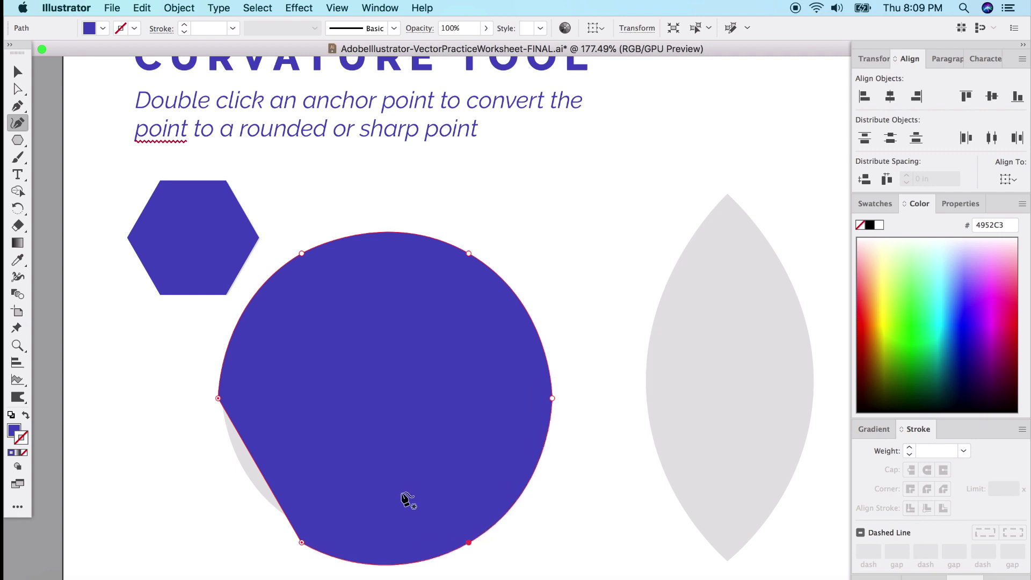
{"action": "double_click", "coordinate": [301, 542]}
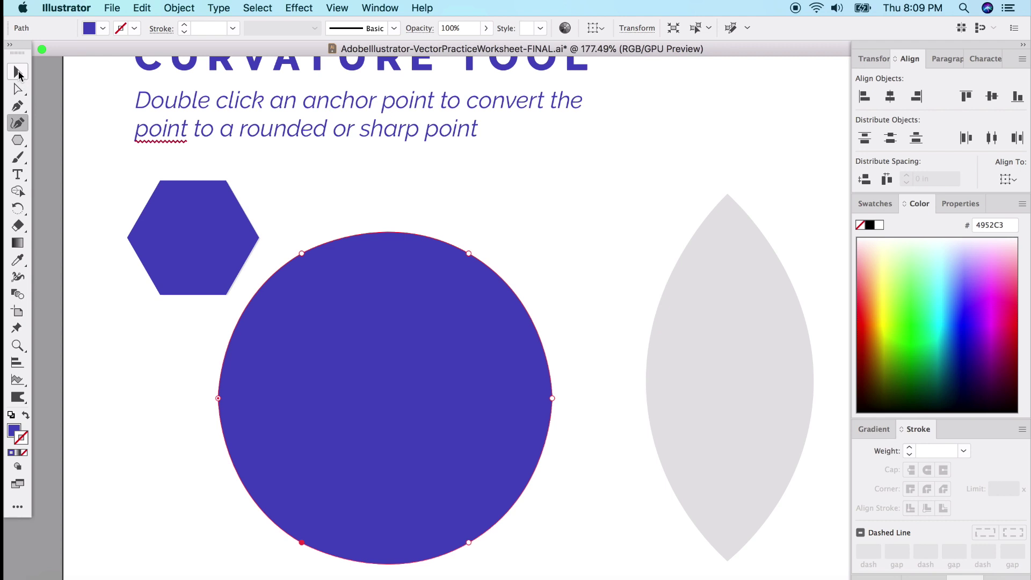
{"action": "left_click", "coordinate": [18, 73]}
{"action": "left_click", "coordinate": [92, 245]}
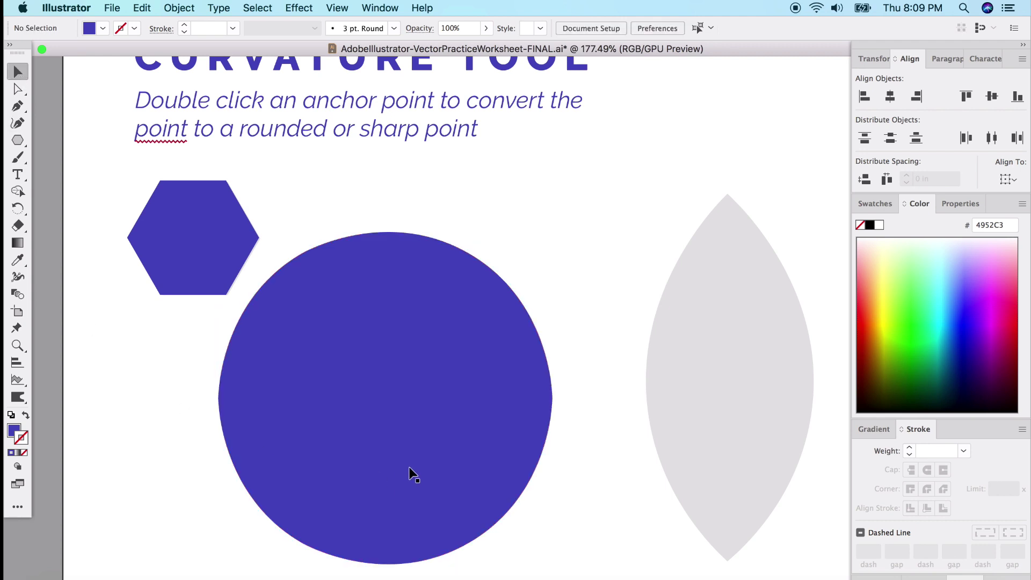
Step: Draw an outline-only oval over the grey leaf, widened to match the leaf's width
{"action": "scroll", "coordinate": [451, 414], "scroll_direction": "right", "scroll_amount": 5}
{"action": "scroll", "coordinate": [451, 414], "scroll_direction": "down", "scroll_amount": 2}
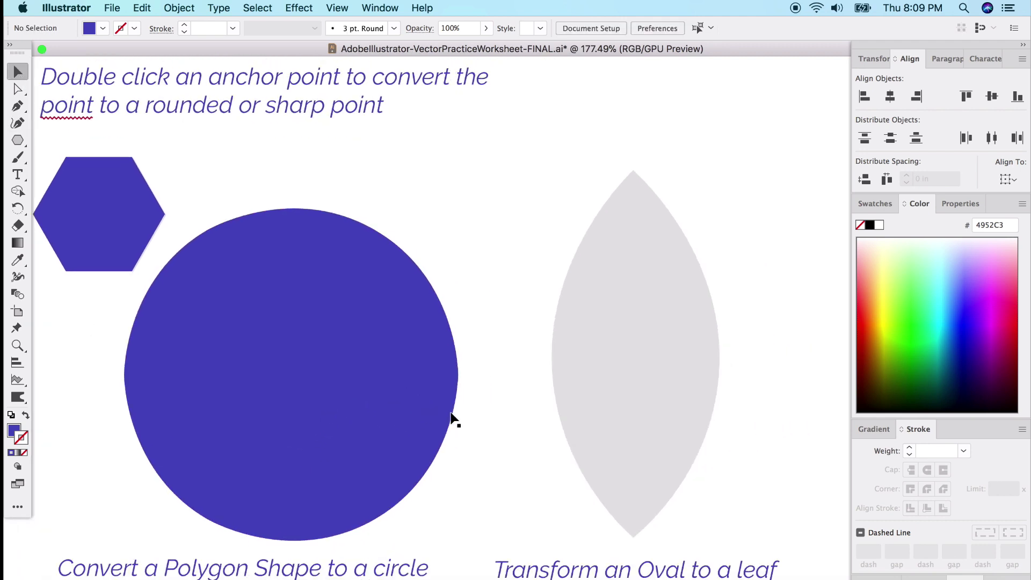
{"action": "scroll", "coordinate": [451, 419], "scroll_direction": "right", "scroll_amount": 6}
{"action": "scroll", "coordinate": [451, 419], "scroll_direction": "down", "scroll_amount": 1}
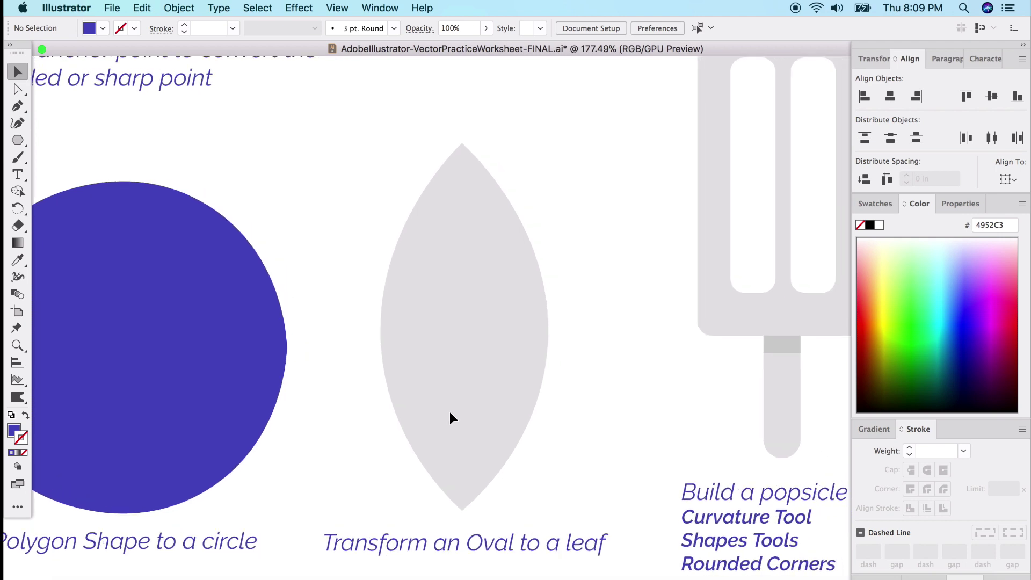
{"action": "left_click_drag", "start_coordinate": [17, 140], "coordinate": [84, 156]}
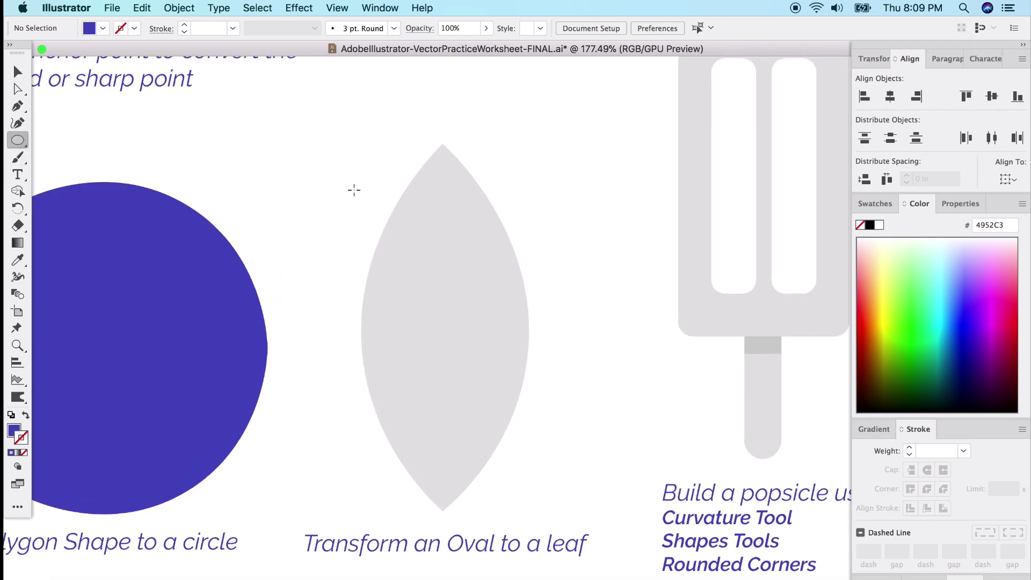
{"action": "left_click_drag", "start_coordinate": [366, 150], "coordinate": [530, 509]}
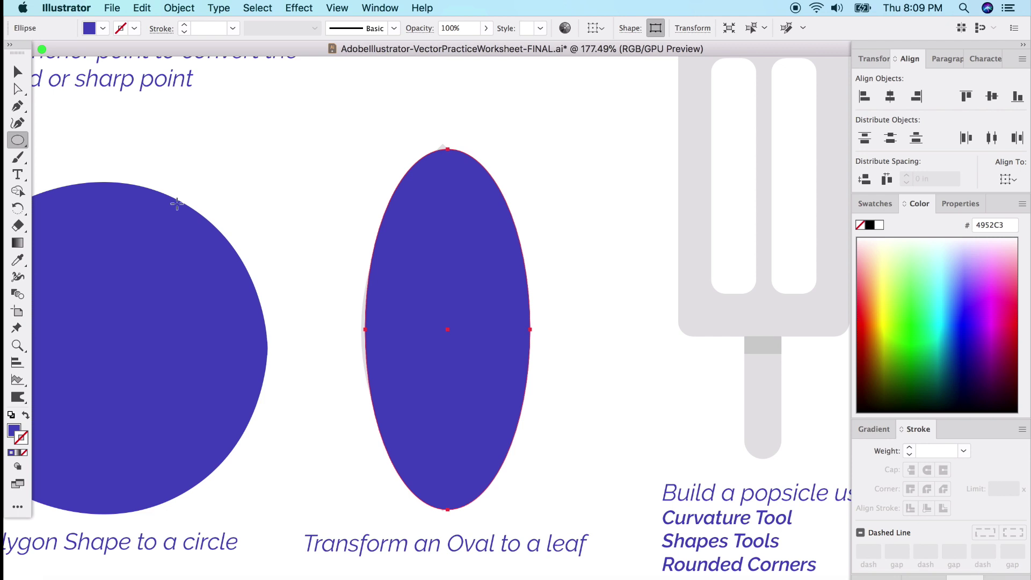
{"action": "left_click", "coordinate": [18, 71]}
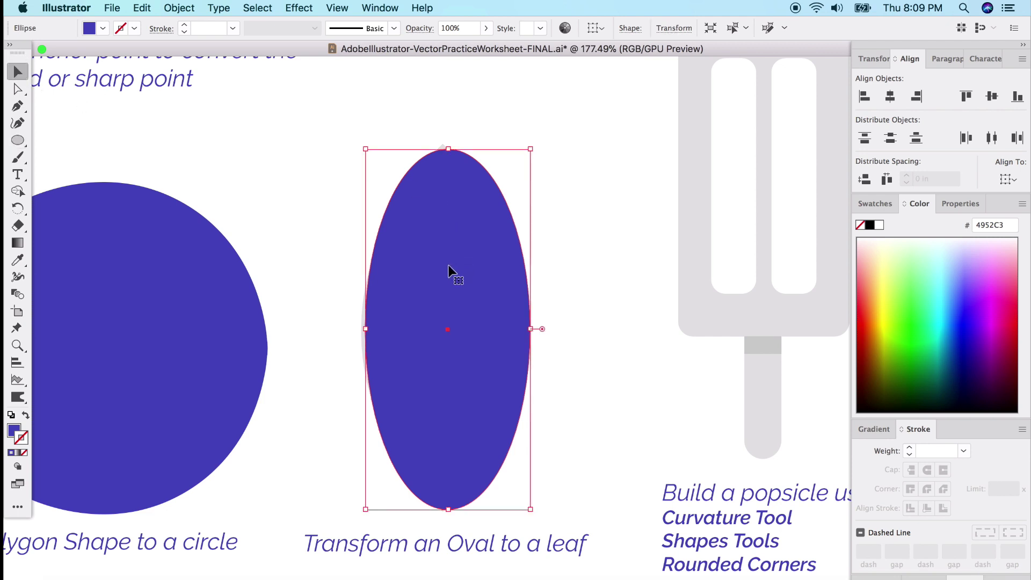
{"action": "left_click_drag", "start_coordinate": [365, 329], "coordinate": [361, 333]}
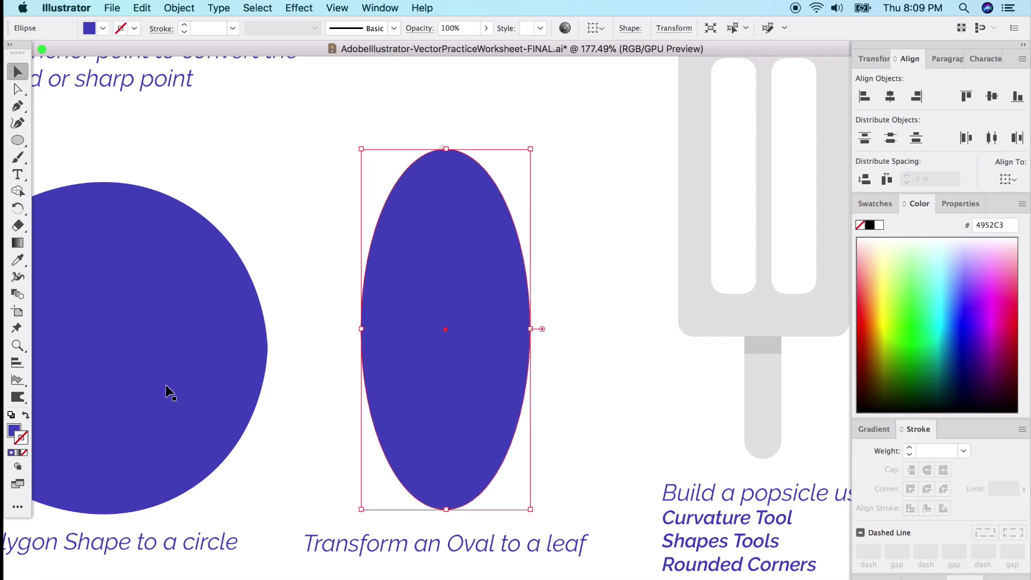
{"action": "left_click", "coordinate": [25, 415]}
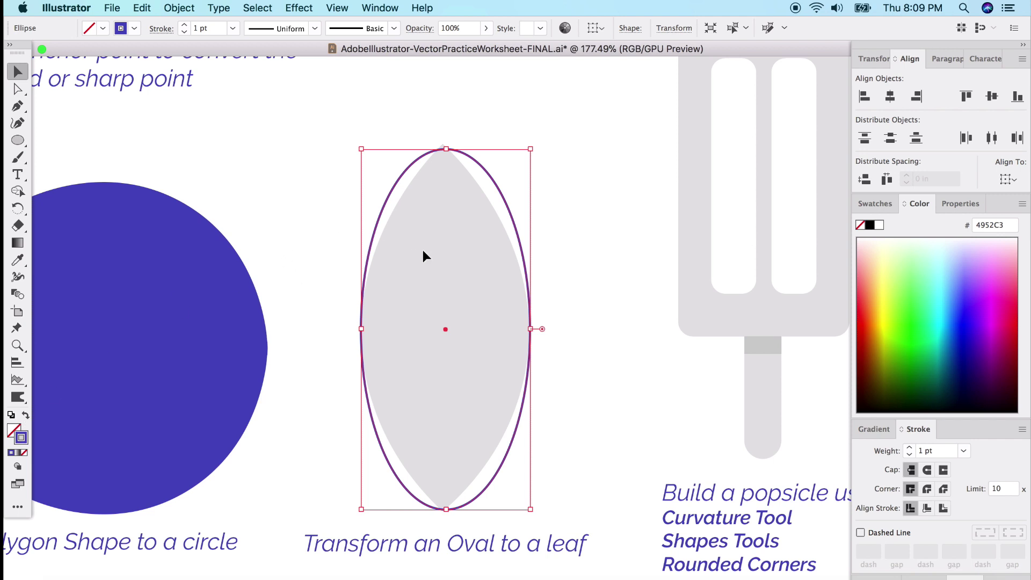
{"action": "left_click", "coordinate": [416, 202]}
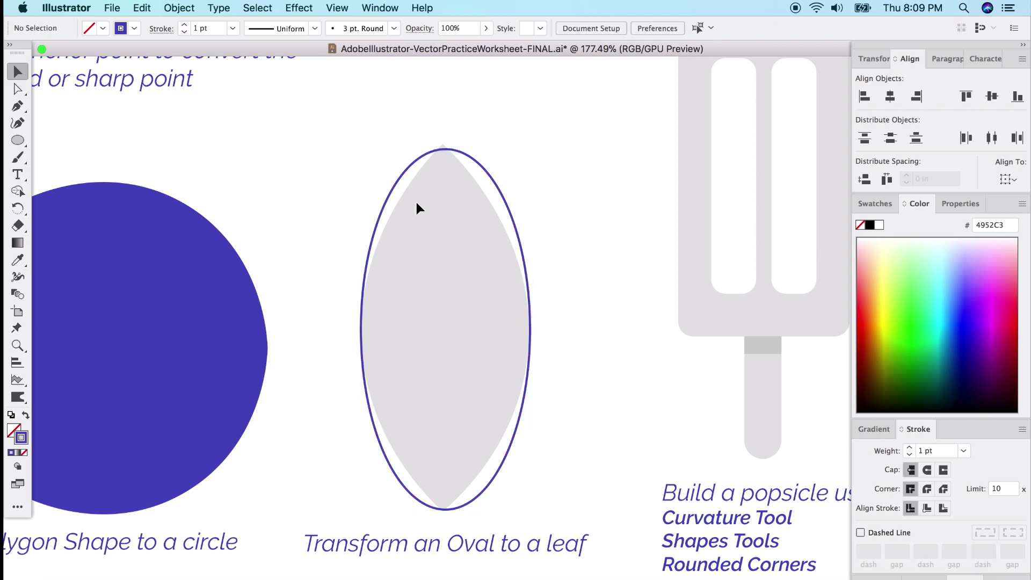
{"action": "left_click", "coordinate": [510, 218]}
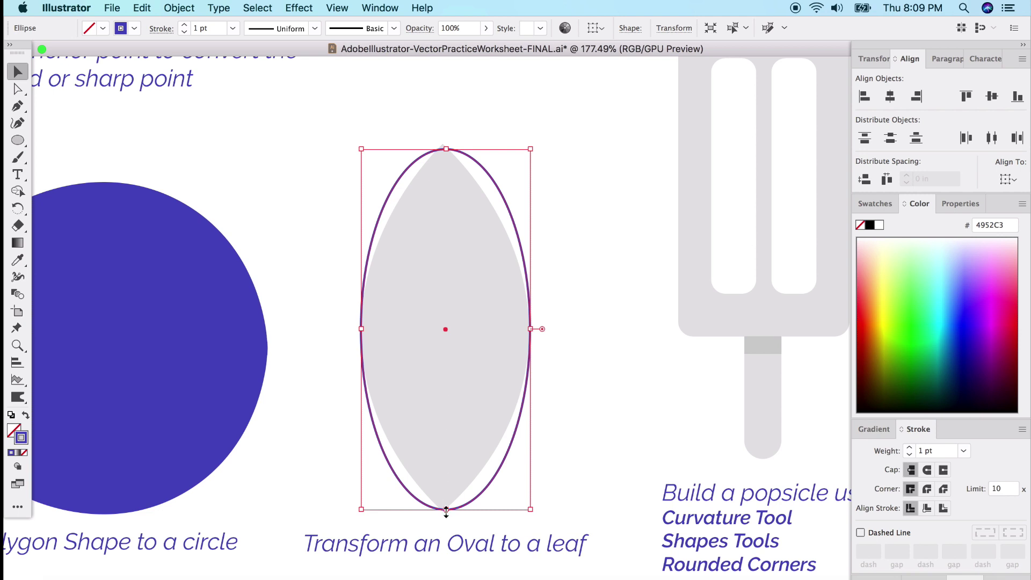
Step: Turn the oval's top and bottom points into sharp leaf tips
{"action": "left_click", "coordinate": [17, 123]}
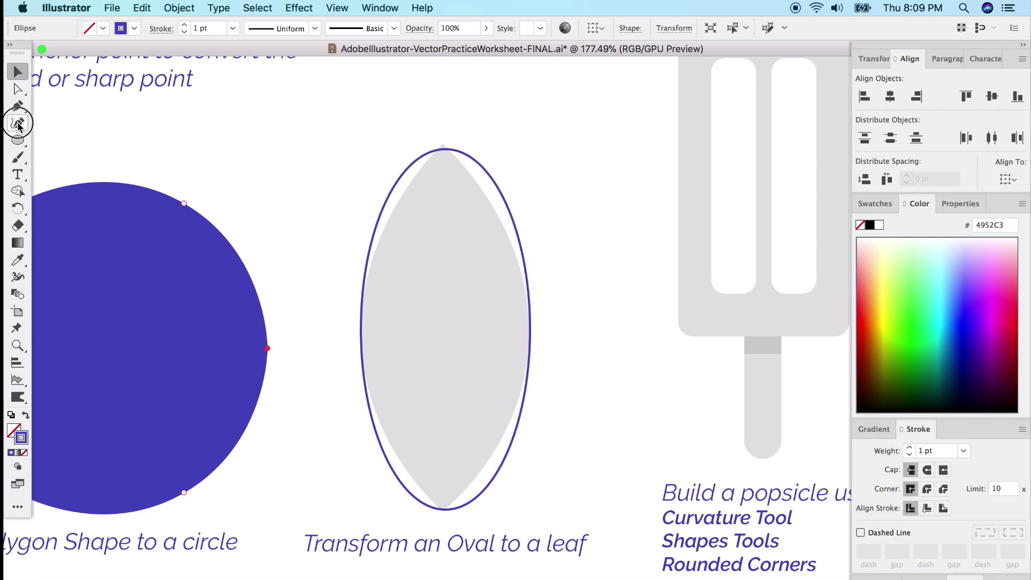
{"action": "double_click", "coordinate": [447, 149]}
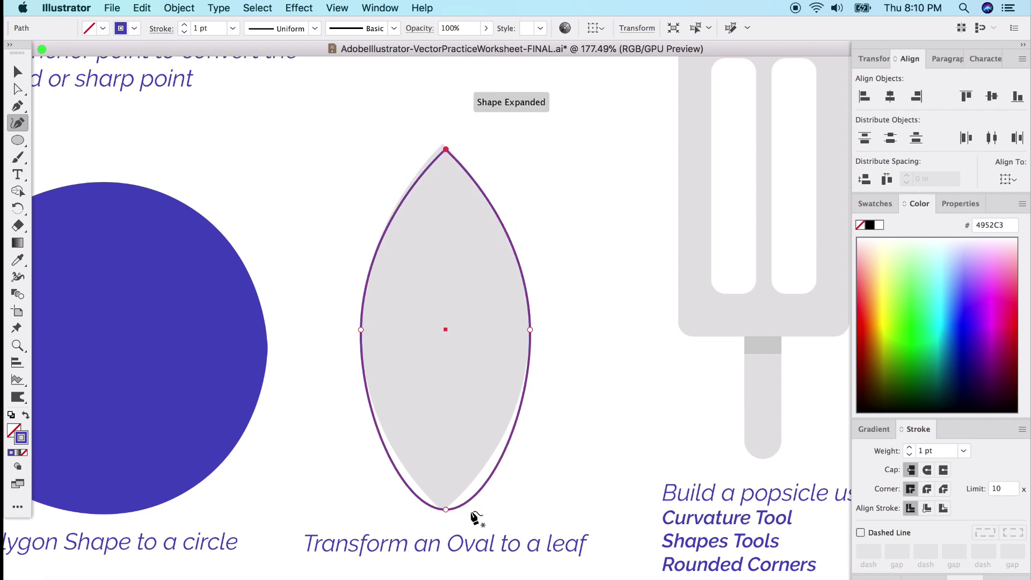
{"action": "double_click", "coordinate": [446, 508]}
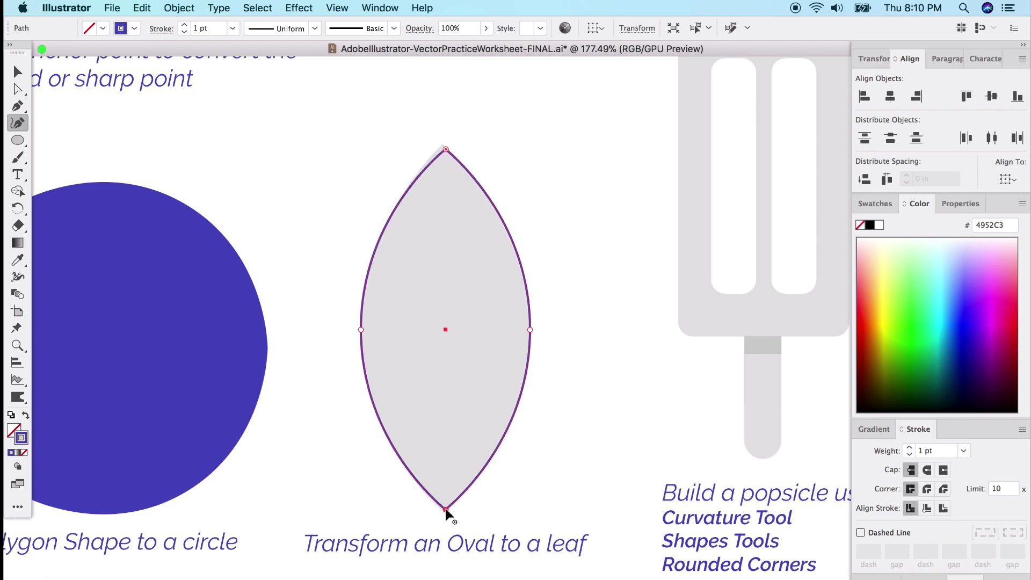
{"action": "left_click_drag", "start_coordinate": [446, 150], "coordinate": [443, 146]}
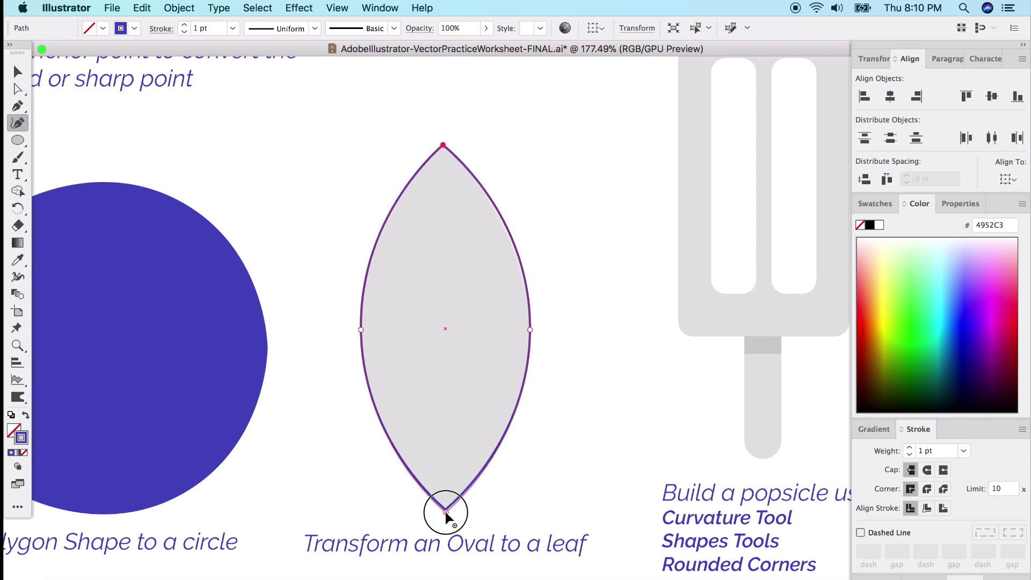
{"action": "left_click", "coordinate": [17, 72]}
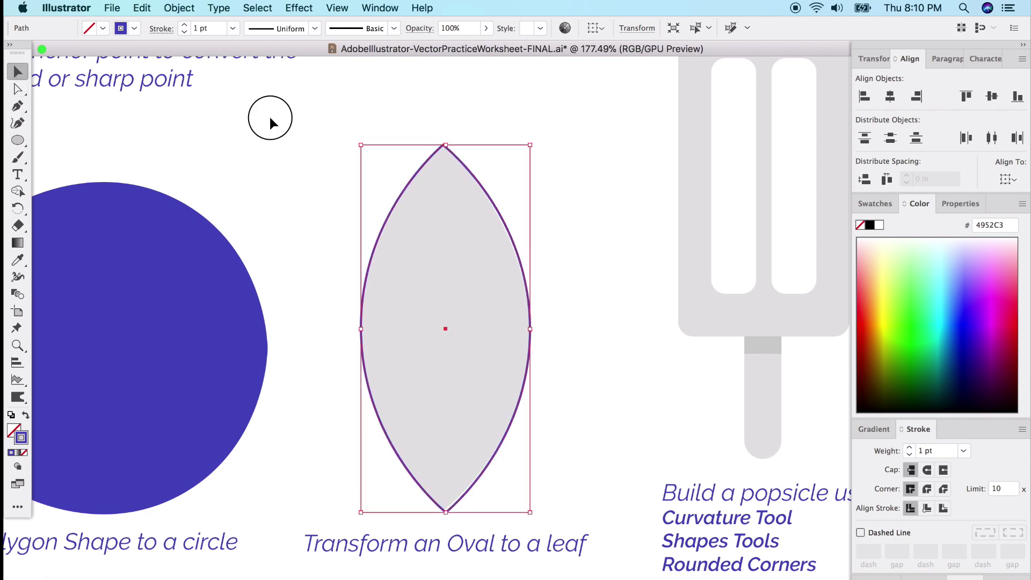
{"action": "left_click", "coordinate": [275, 121]}
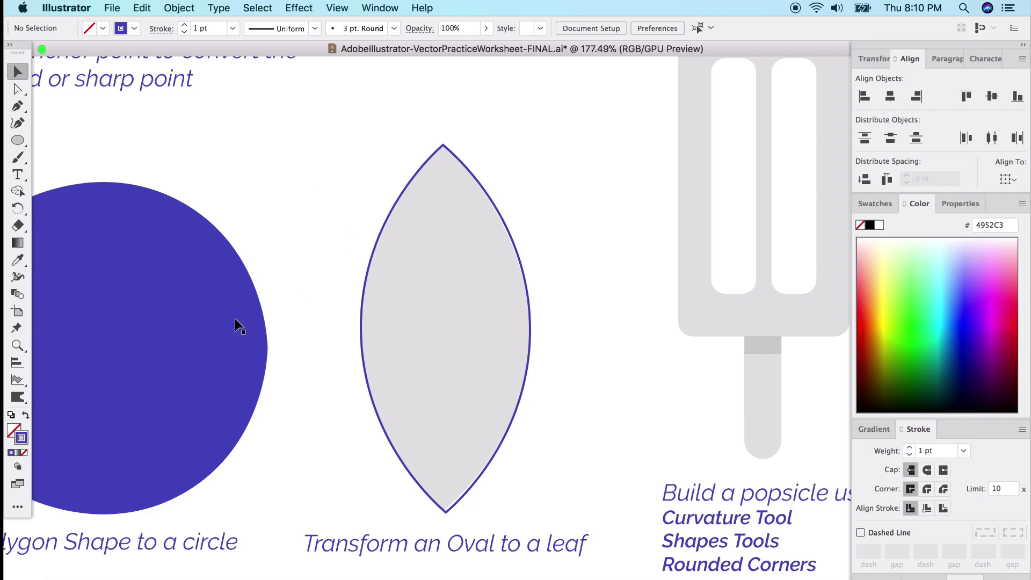
Step: Switch the leaf outline to a solid purple fill
{"action": "left_click", "coordinate": [363, 312]}
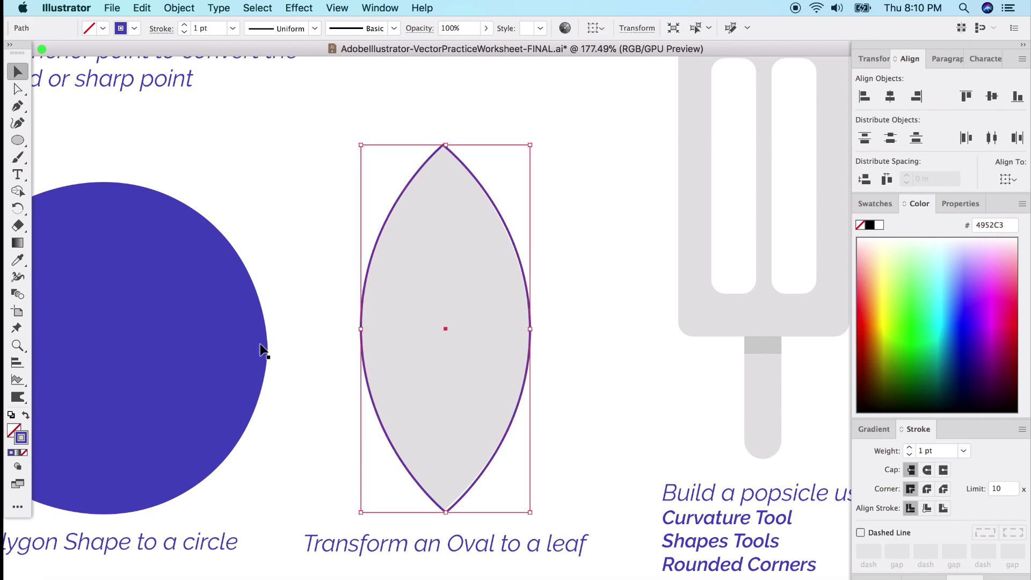
{"action": "left_click", "coordinate": [26, 417]}
{"action": "left_click", "coordinate": [288, 198]}
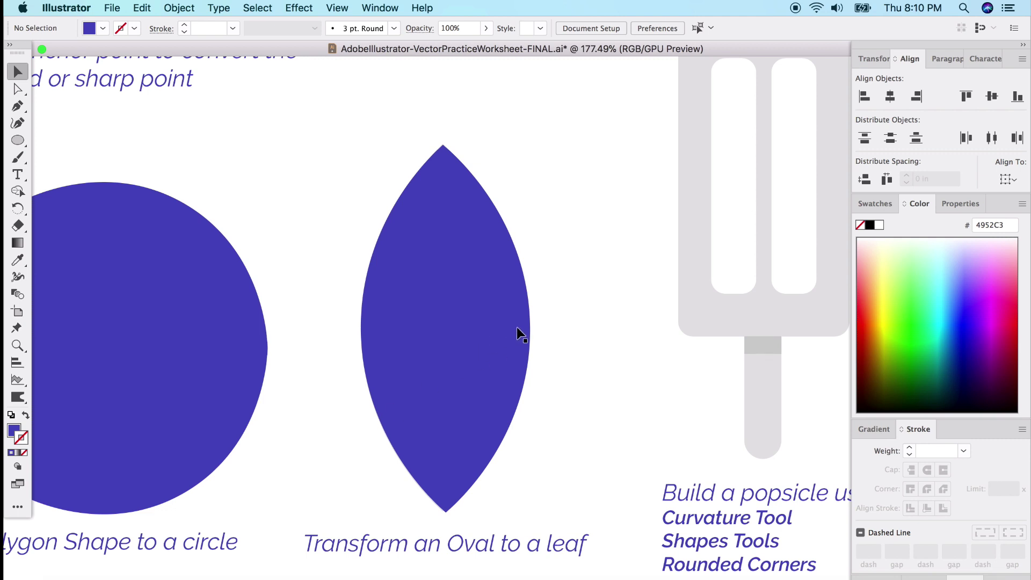
{"action": "scroll", "coordinate": [517, 327], "scroll_direction": "down", "scroll_amount": 3}
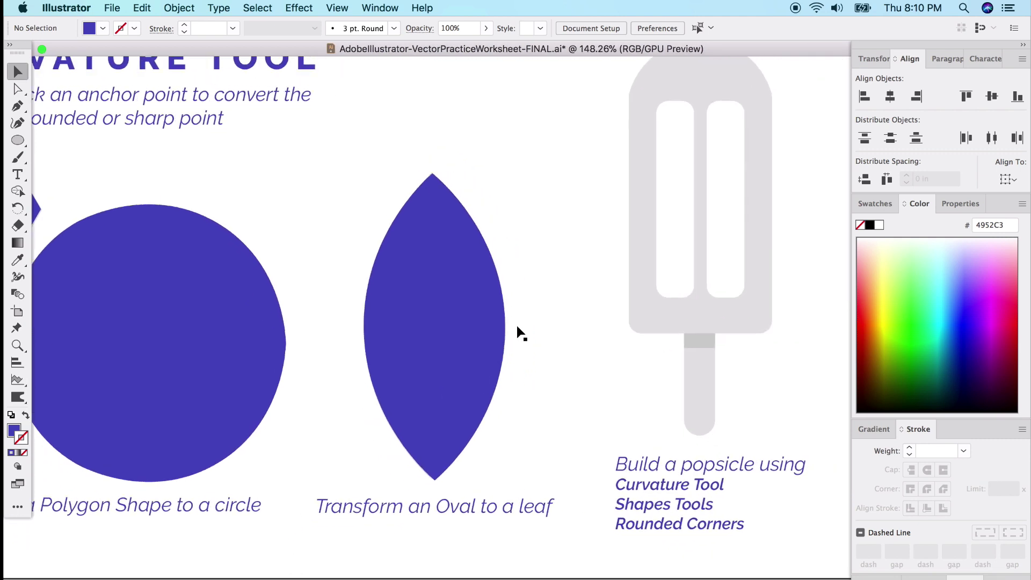
{"action": "scroll", "coordinate": [517, 327], "scroll_direction": "right", "scroll_amount": 10}
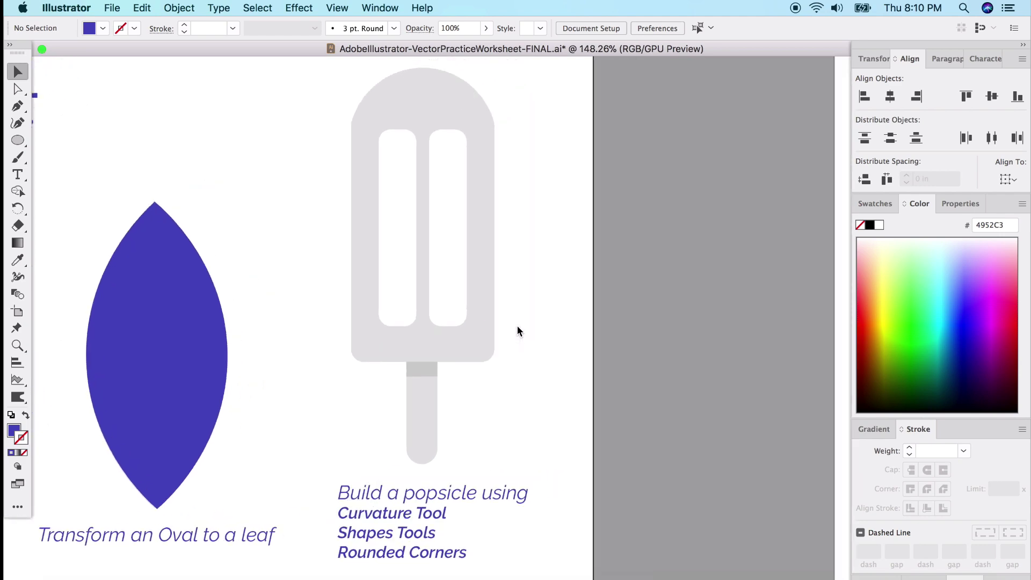
{"action": "scroll", "coordinate": [517, 327], "scroll_direction": "down", "scroll_amount": 1}
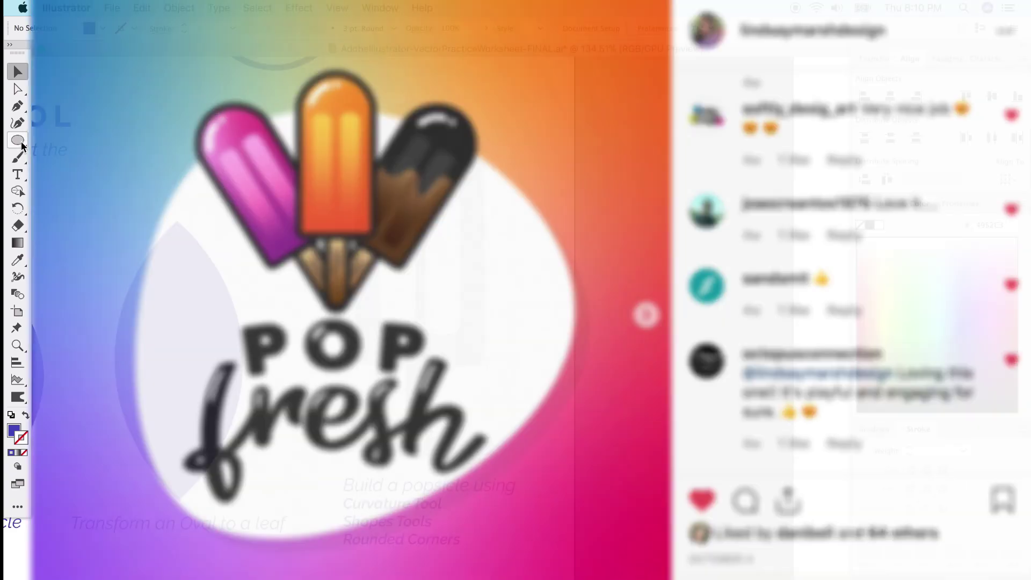
Step: Choose the Rectangle Tool from the shape tools flyout
{"action": "left_click_drag", "start_coordinate": [18, 140], "coordinate": [56, 137]}
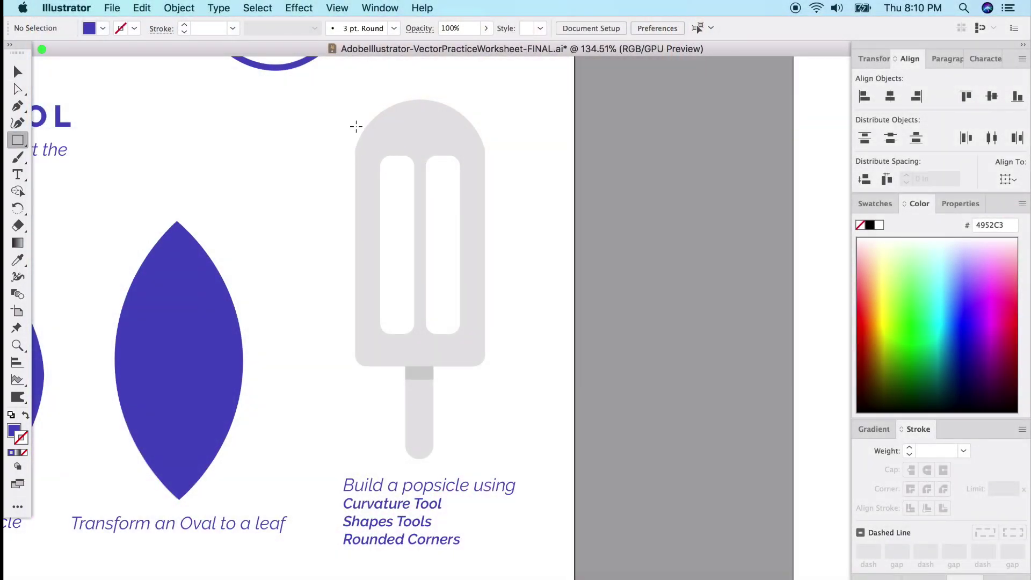
Step: Draw an outline-only rectangle over the popsicle and lower its top edge to the dome's base
{"action": "left_click_drag", "start_coordinate": [354, 101], "coordinate": [485, 367]}
{"action": "left_click", "coordinate": [25, 415]}
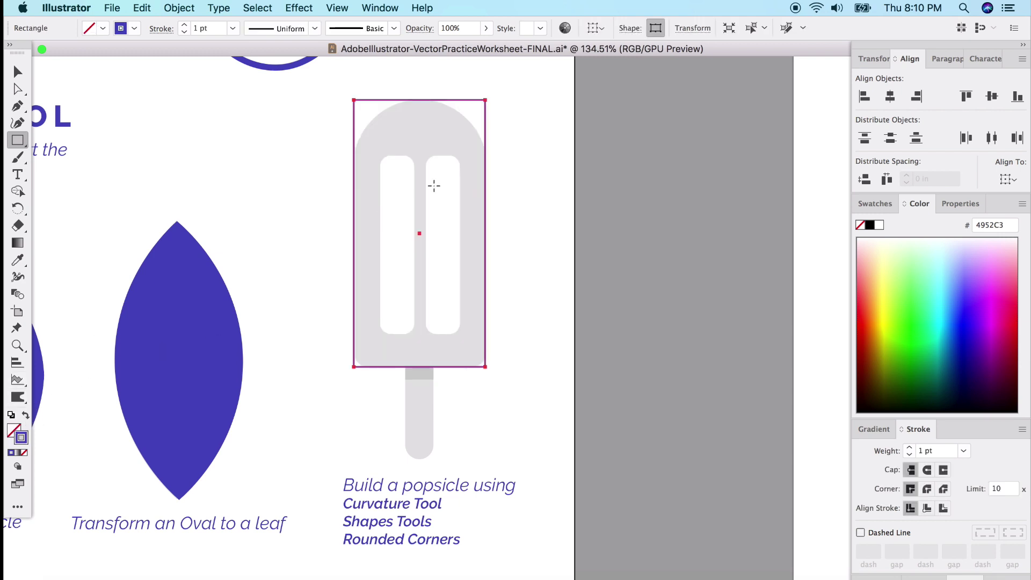
{"action": "scroll", "coordinate": [480, 134], "scroll_direction": "up", "scroll_amount": 5}
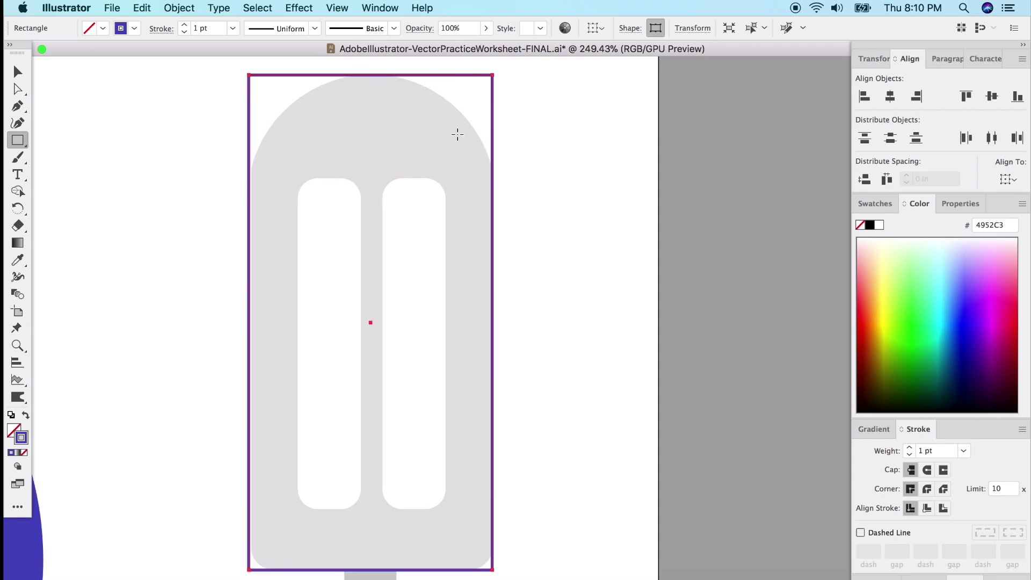
{"action": "scroll", "coordinate": [395, 131], "scroll_direction": "up", "scroll_amount": 2}
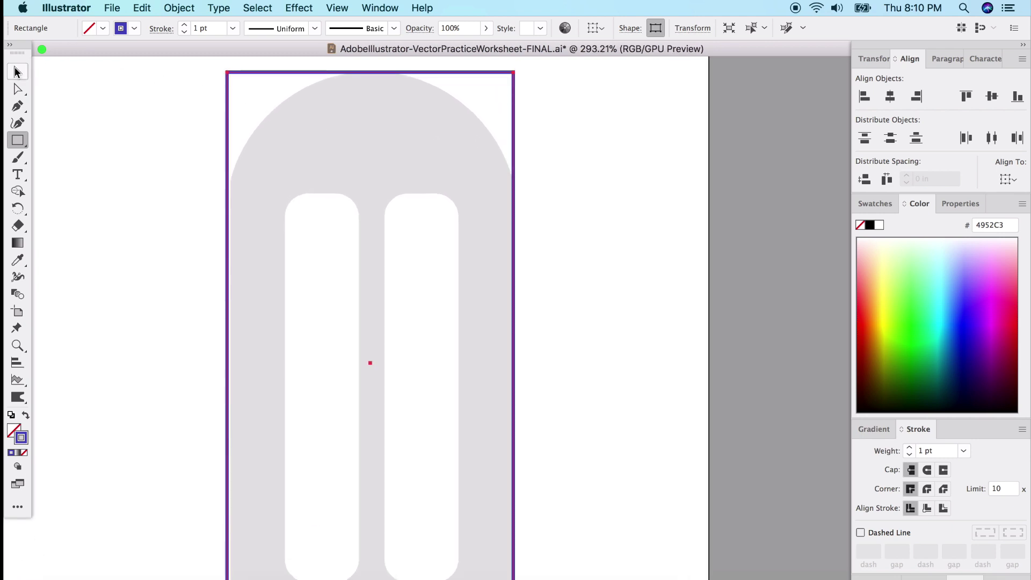
{"action": "key", "text": "v"}
{"action": "left_click_drag", "start_coordinate": [370, 73], "coordinate": [369, 181]}
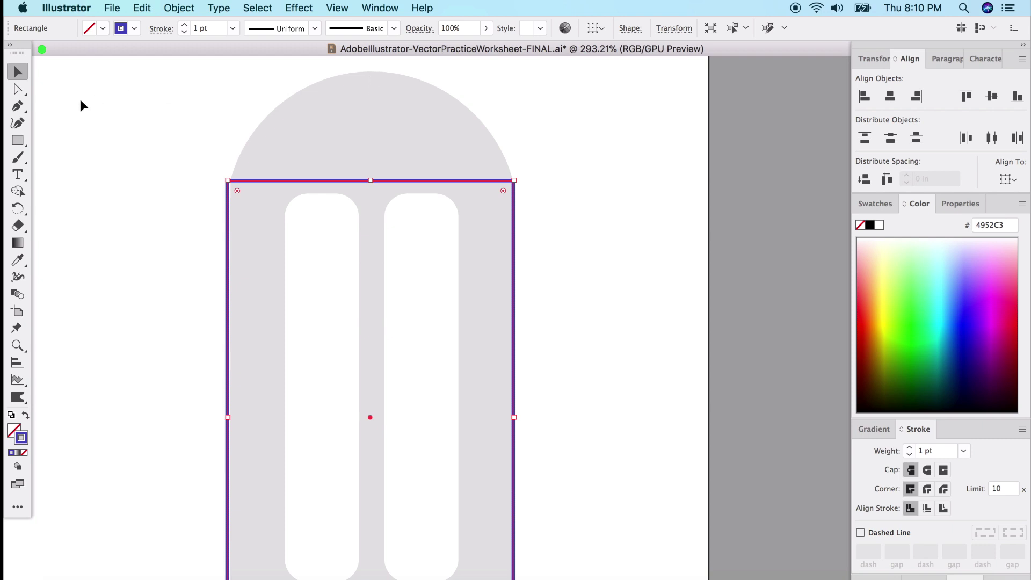
Step: Add a mid-point on the outline's top edge and bend it up into an arc over the dome
{"action": "left_click", "coordinate": [18, 123]}
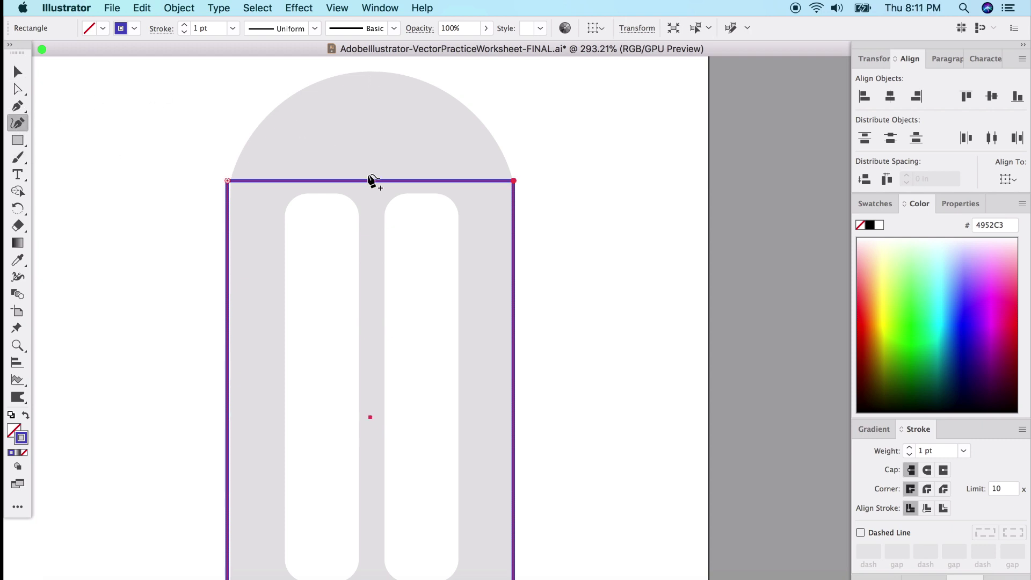
{"action": "left_click", "coordinate": [375, 181]}
{"action": "left_click_drag", "start_coordinate": [375, 181], "coordinate": [371, 68]}
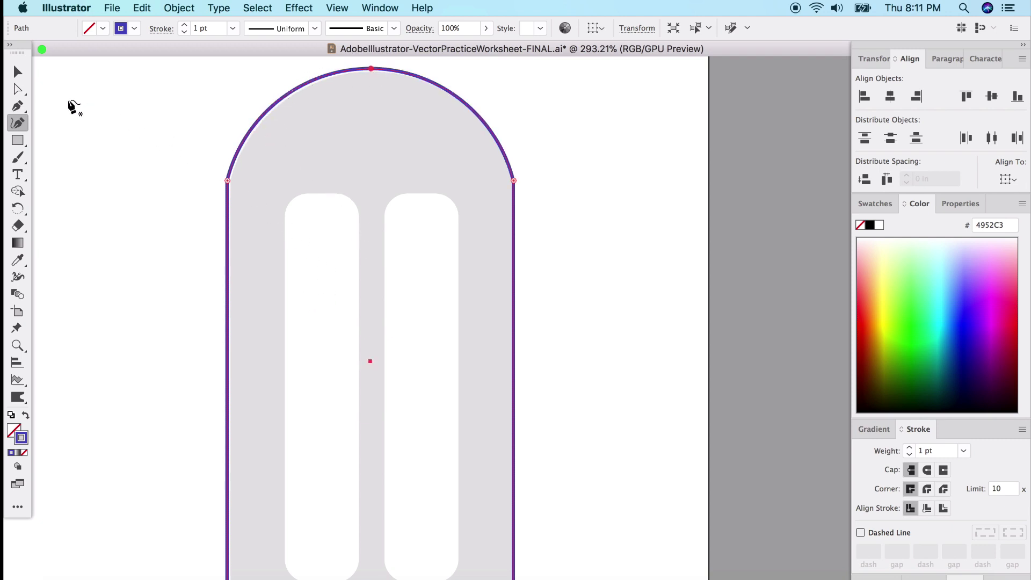
Step: Round the outline's live corners to 0.15 in
{"action": "left_click", "coordinate": [18, 90]}
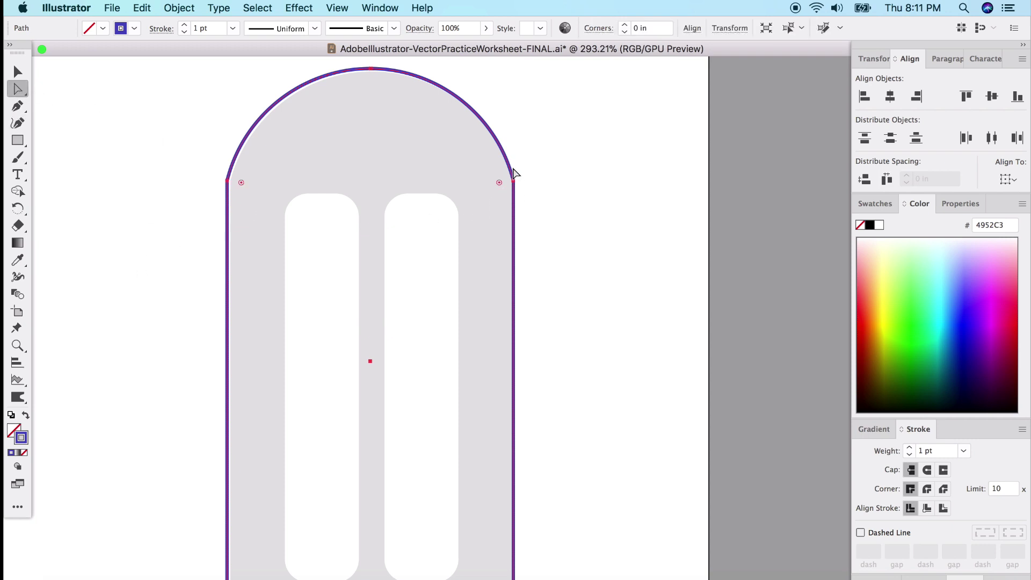
{"action": "left_click_drag", "start_coordinate": [242, 183], "coordinate": [270, 197]}
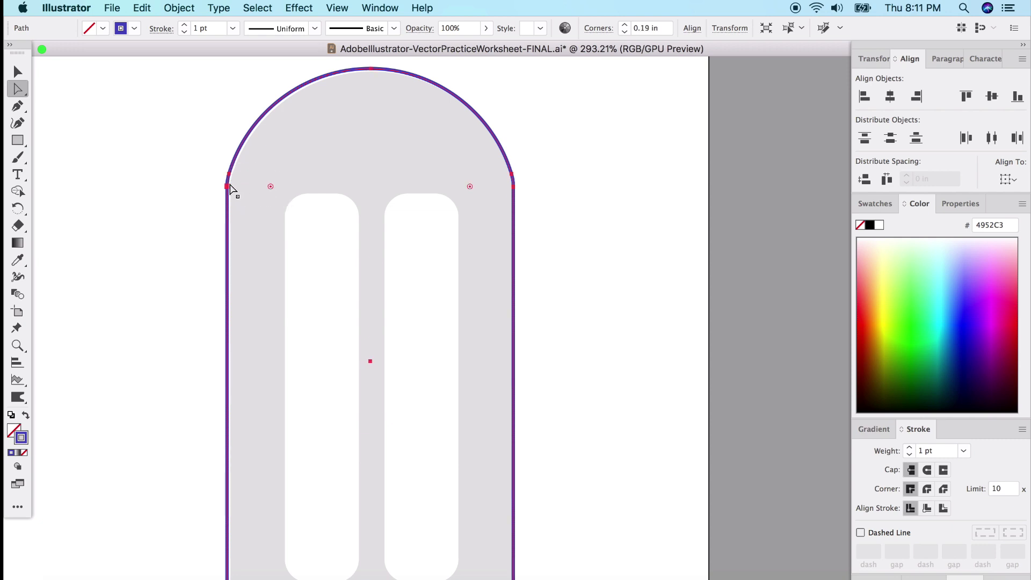
{"action": "scroll", "coordinate": [329, 376], "scroll_direction": "down", "scroll_amount": 5}
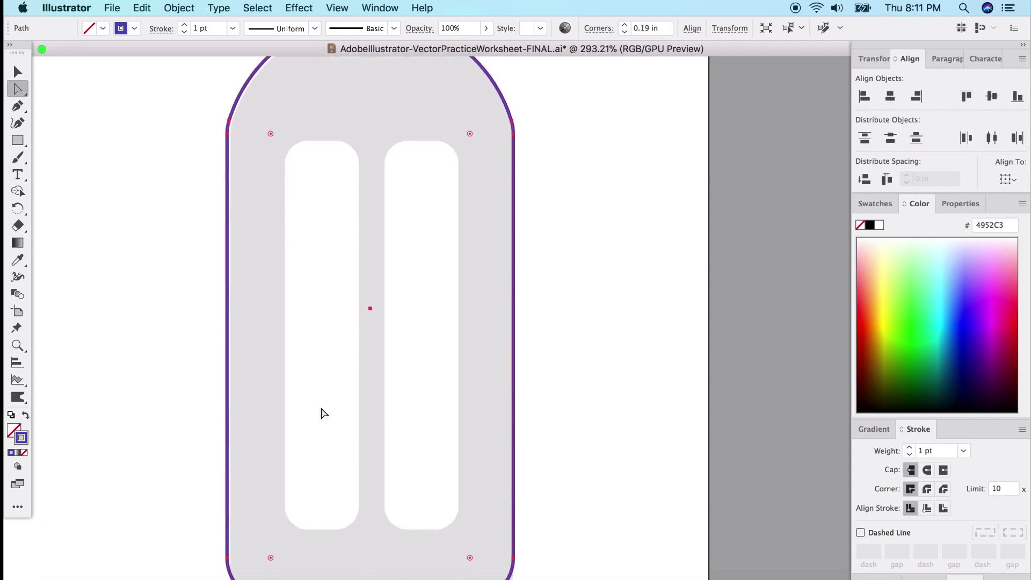
{"action": "left_click_drag", "start_coordinate": [271, 503], "coordinate": [262, 513]}
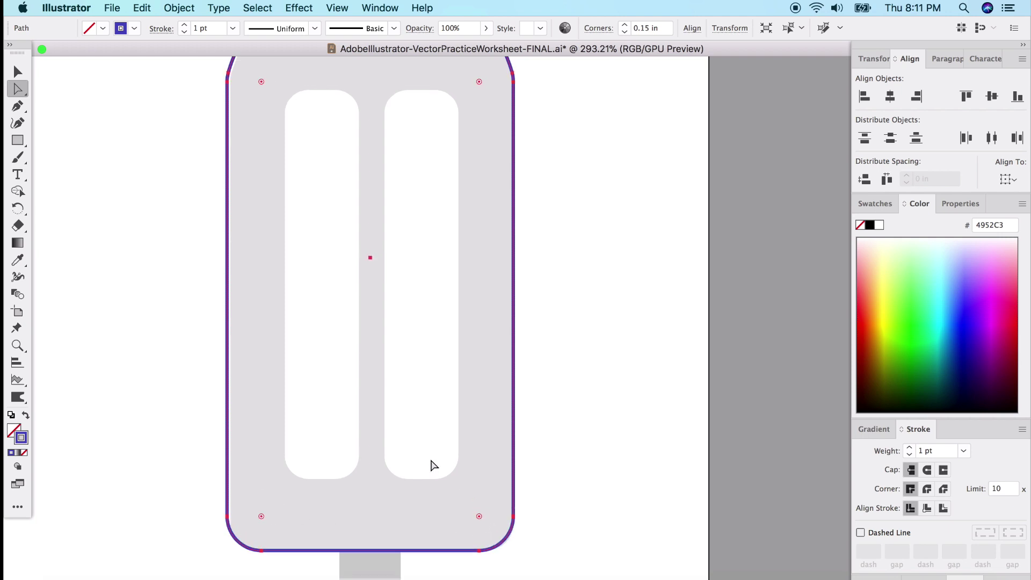
{"action": "scroll", "coordinate": [433, 466], "scroll_direction": "up", "scroll_amount": 4}
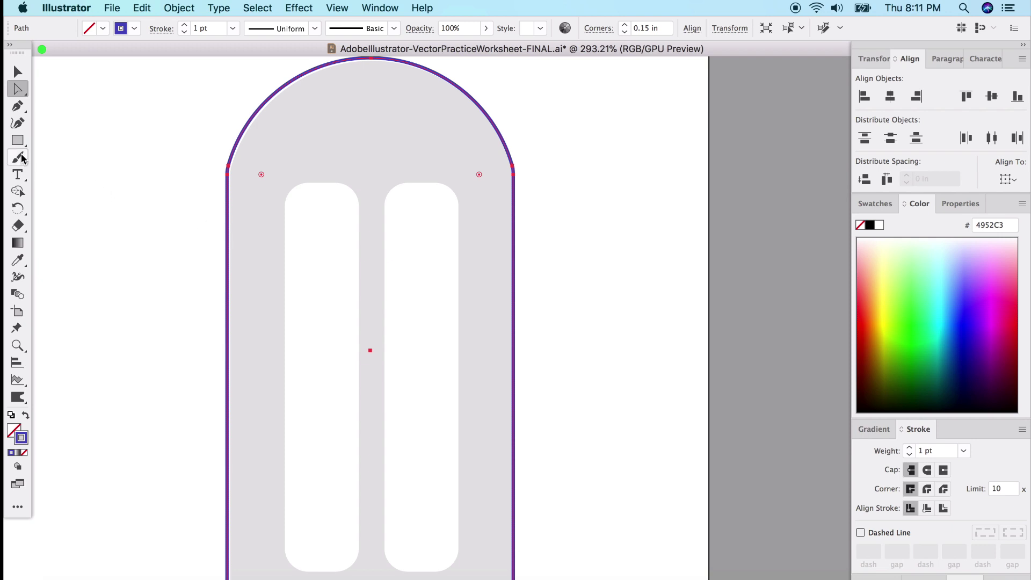
{"action": "scroll", "coordinate": [317, 344], "scroll_direction": "down", "scroll_amount": 2}
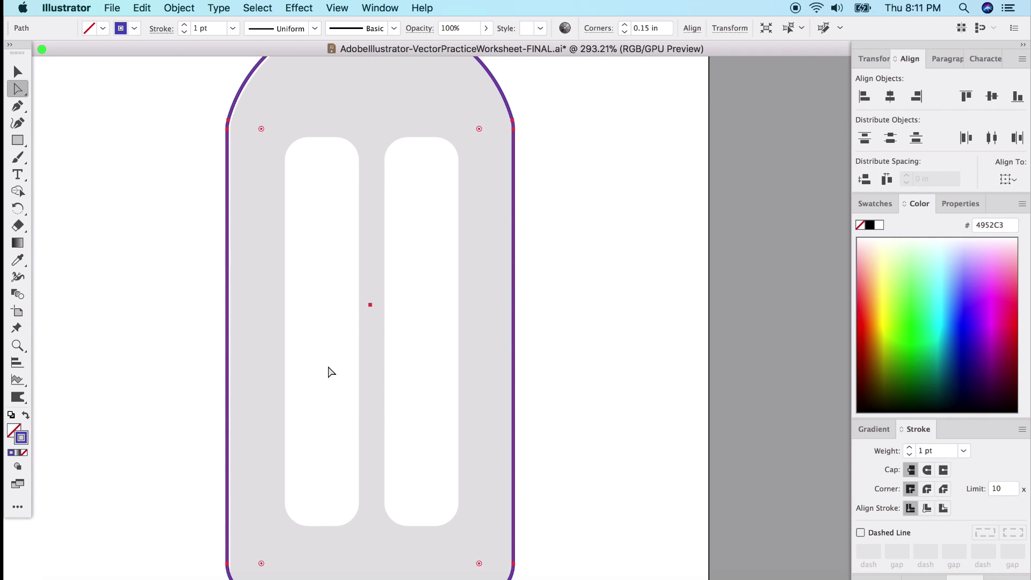
{"action": "left_click_drag", "start_coordinate": [18, 140], "coordinate": [79, 235]}
Step: Draw a rectangle over the left slot and set its corner radius in Shape Properties, entering 1
{"action": "left_click_drag", "start_coordinate": [288, 141], "coordinate": [357, 525]}
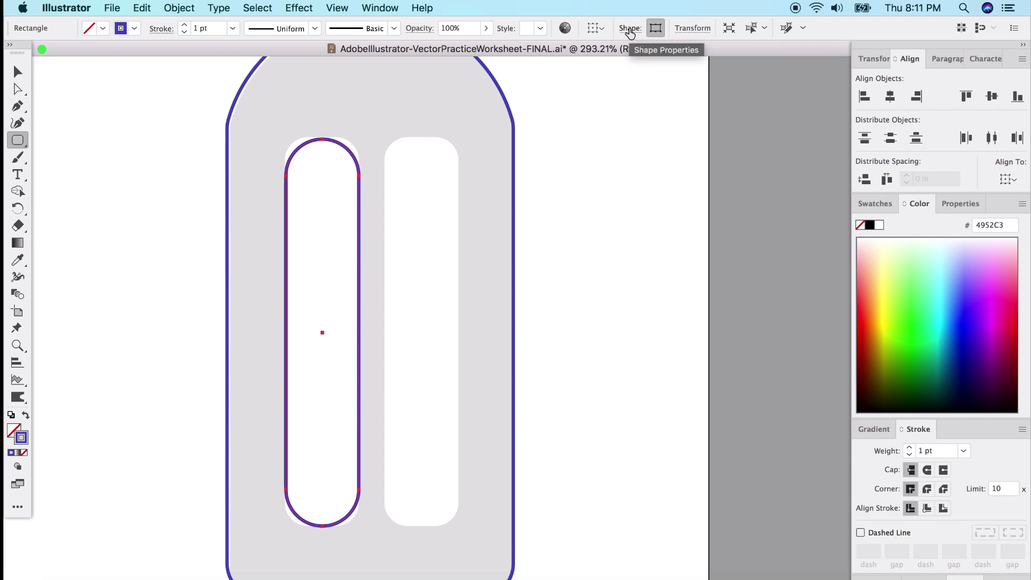
{"action": "left_click", "coordinate": [630, 30]}
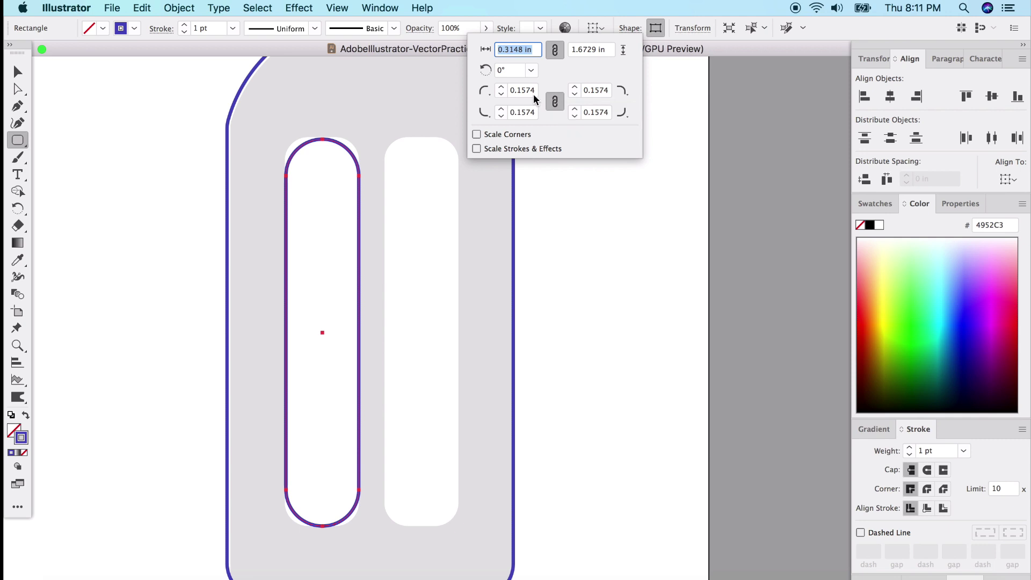
{"action": "left_click", "coordinate": [503, 88]}
{"action": "left_click", "coordinate": [502, 95]}
{"action": "left_click", "coordinate": [504, 97]}
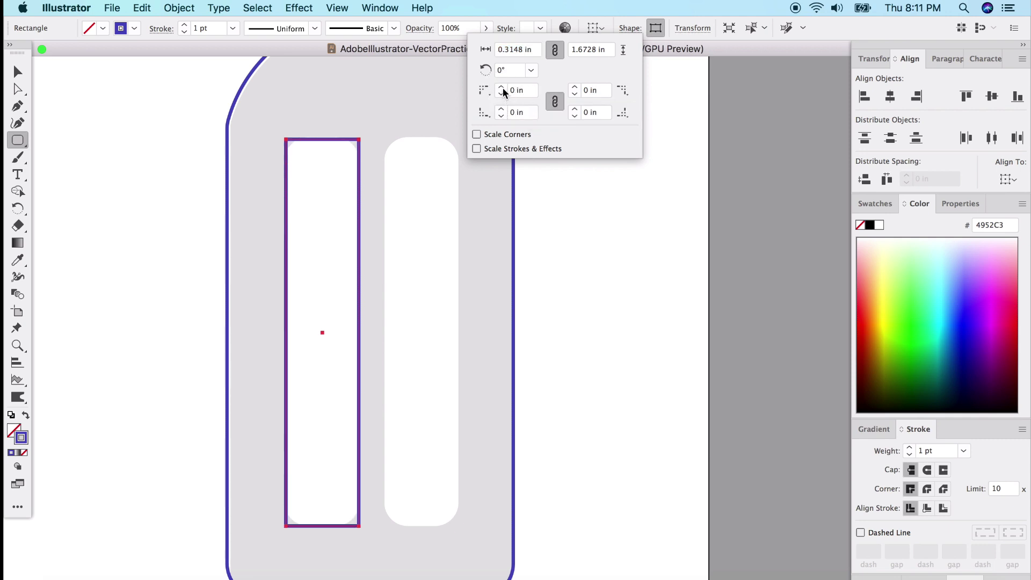
{"action": "left_click", "coordinate": [503, 88]}
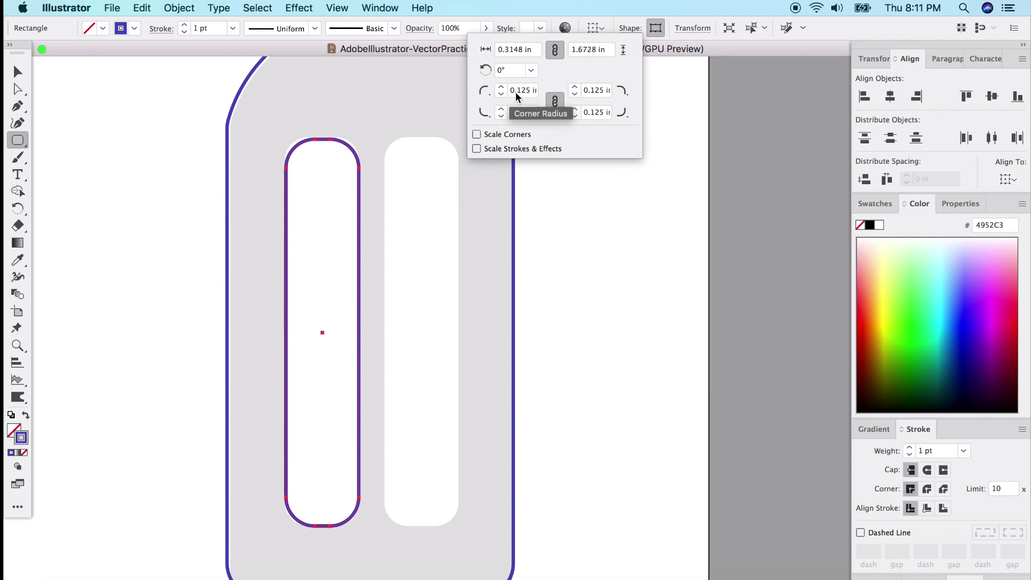
{"action": "double_click", "coordinate": [528, 92]}
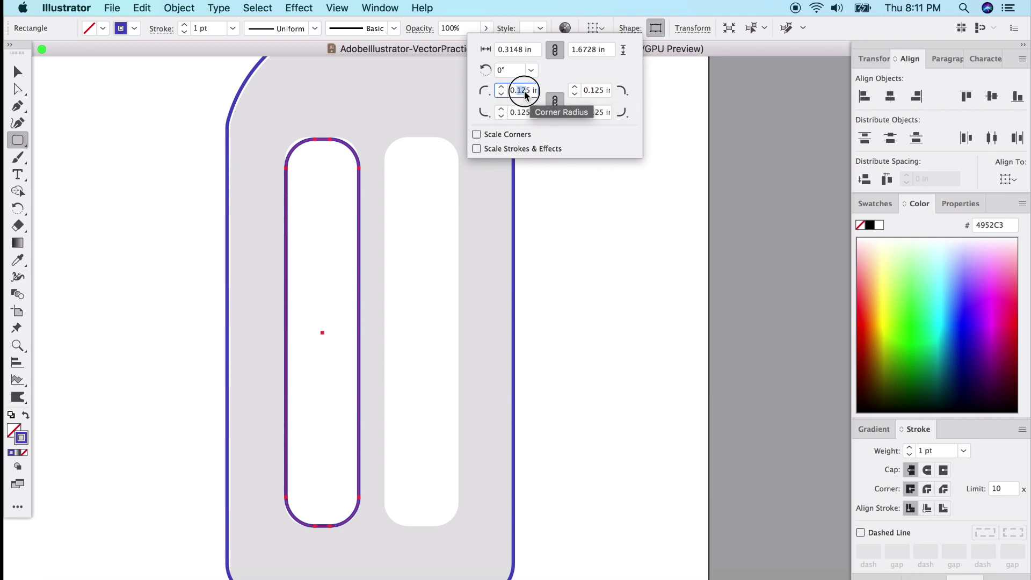
{"action": "type", "text": "1"}
{"action": "key", "text": "Return"}
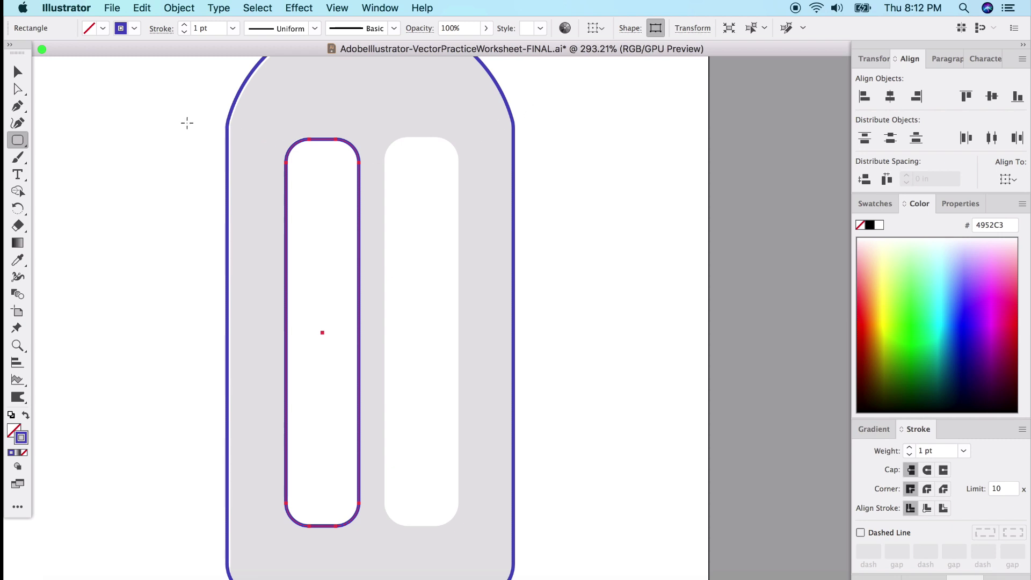
Step: Copy the slot outline over the right slot and align both slots vertically
{"action": "key", "text": "v"}
{"action": "left_click", "coordinate": [312, 182]}
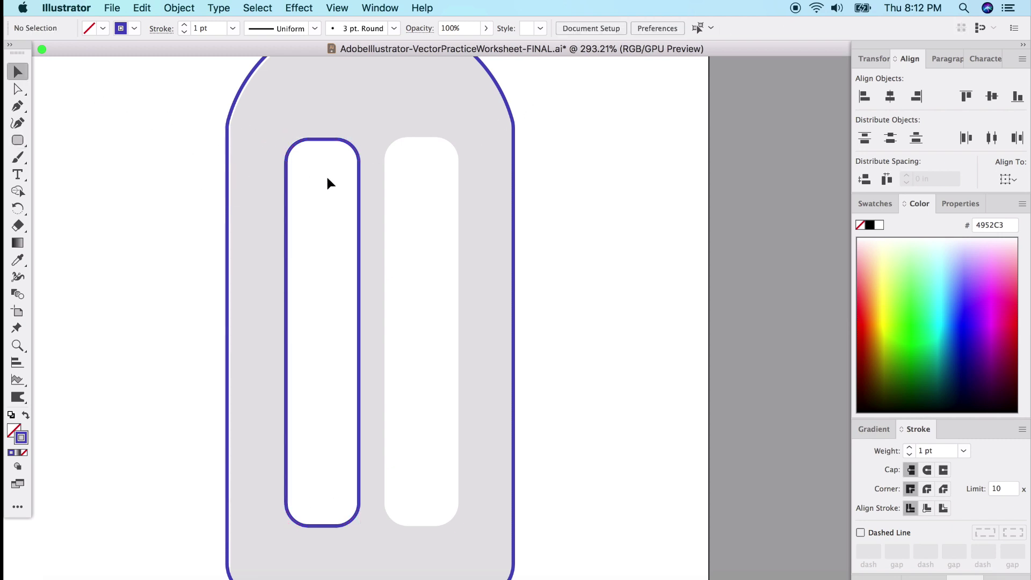
{"action": "left_click", "coordinate": [359, 172]}
{"action": "left_click_drag", "start_coordinate": [358, 170], "coordinate": [457, 168]}
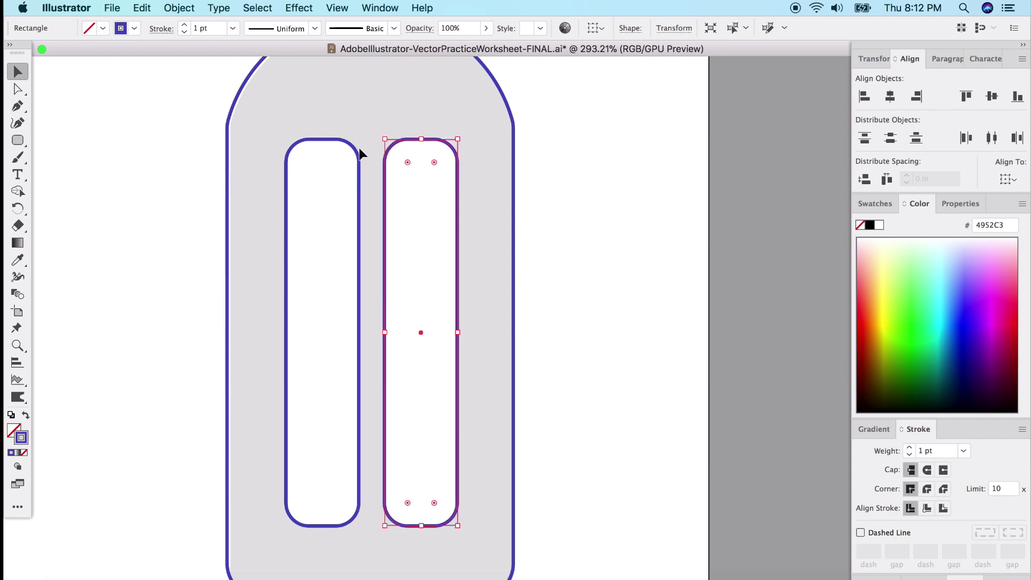
{"action": "left_click", "coordinate": [344, 150], "text": "shift"}
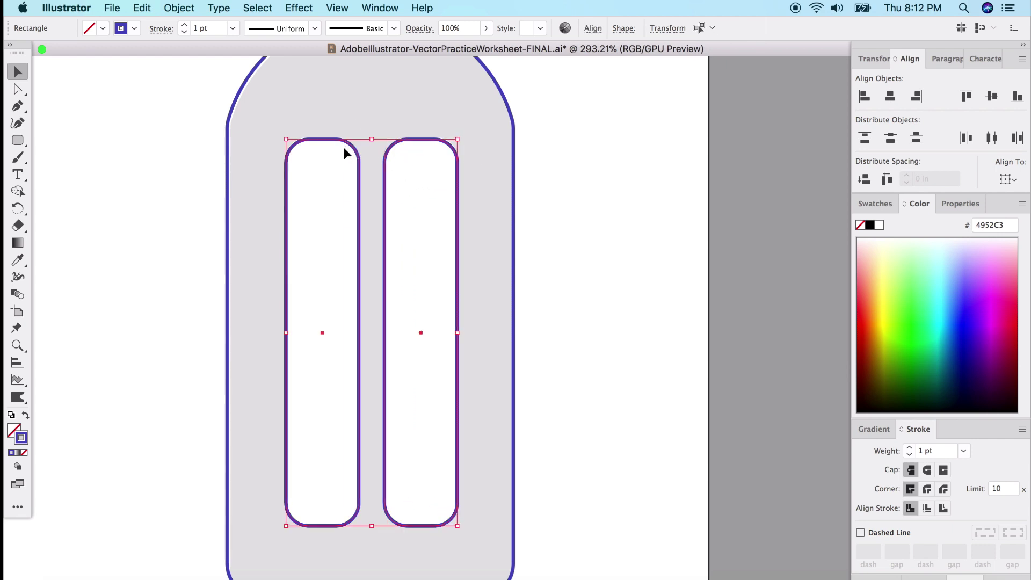
{"action": "left_click", "coordinate": [593, 28]}
{"action": "left_click", "coordinate": [539, 69]}
{"action": "left_click", "coordinate": [625, 251]}
{"action": "left_click", "coordinate": [619, 250]}
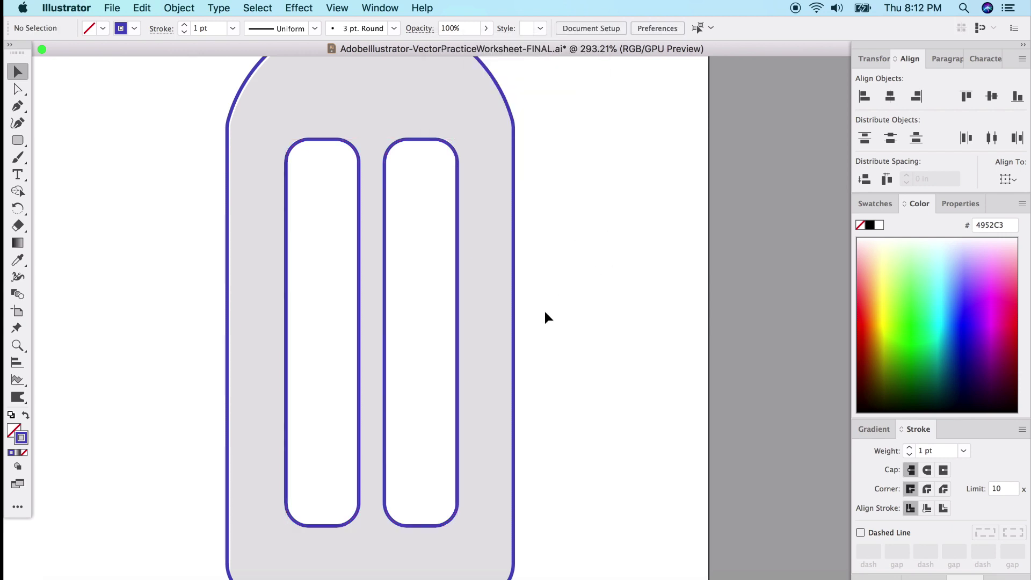
Step: Draw a rounded rectangle over the popsicle stick
{"action": "scroll", "coordinate": [328, 300], "scroll_direction": "down", "scroll_amount": 2}
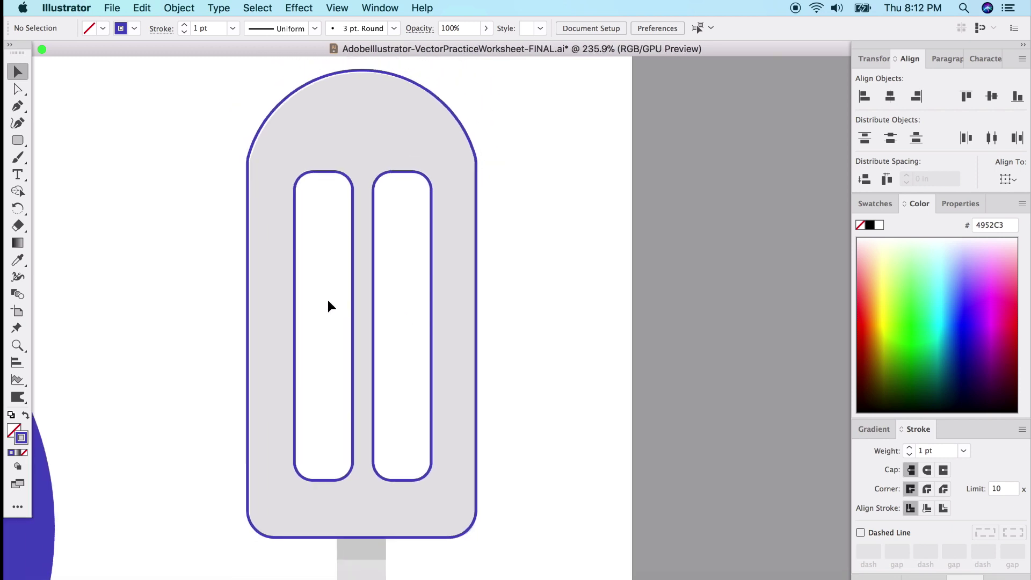
{"action": "scroll", "coordinate": [328, 478], "scroll_direction": "down", "scroll_amount": 4}
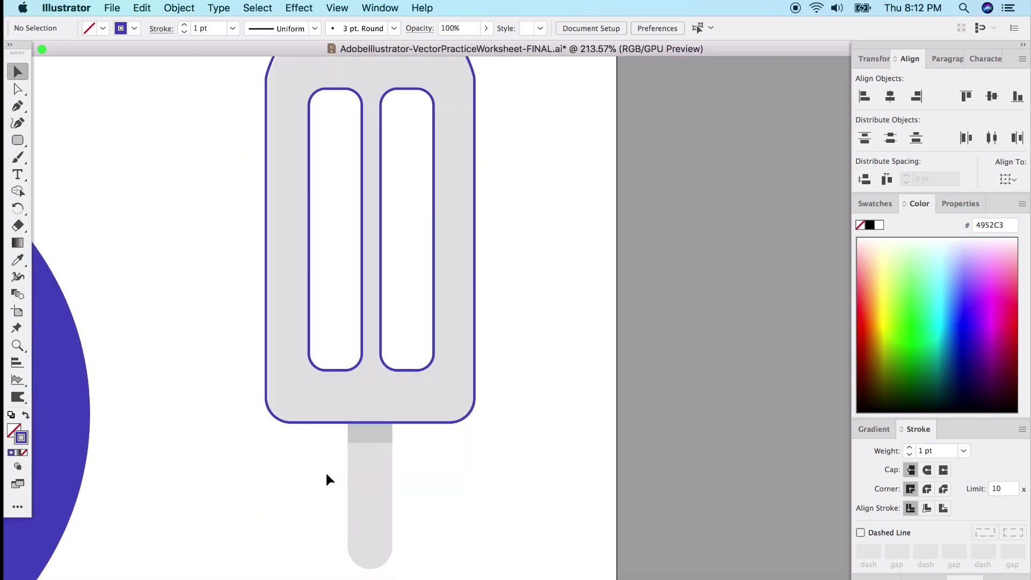
{"action": "scroll", "coordinate": [327, 478], "scroll_direction": "up", "scroll_amount": 2}
{"action": "scroll", "coordinate": [326, 471], "scroll_direction": "up", "scroll_amount": 1}
{"action": "scroll", "coordinate": [140, 289], "scroll_direction": "down", "scroll_amount": 1}
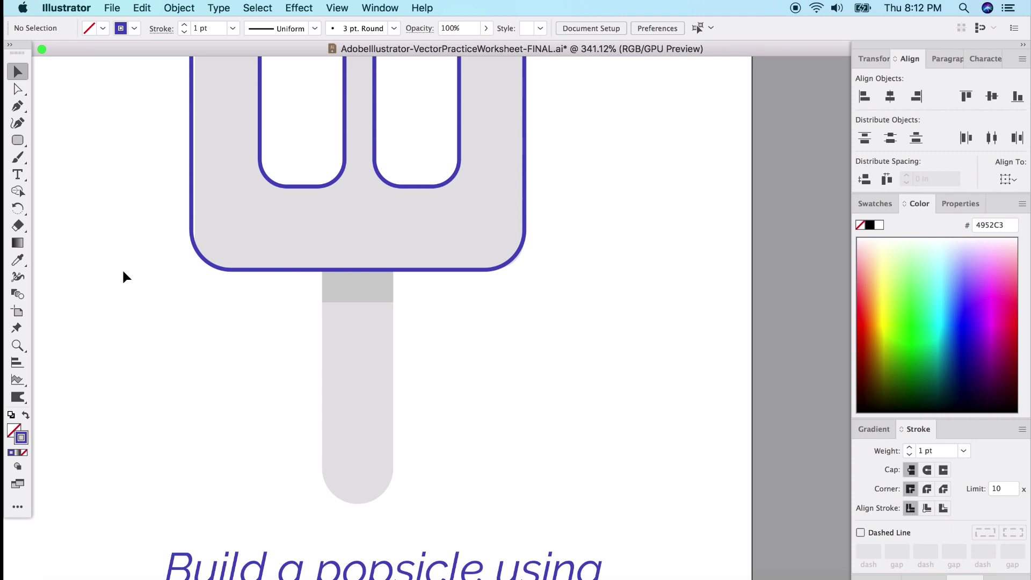
{"action": "left_click_drag", "start_coordinate": [23, 145], "coordinate": [92, 226]}
{"action": "left_click_drag", "start_coordinate": [322, 242], "coordinate": [395, 505]}
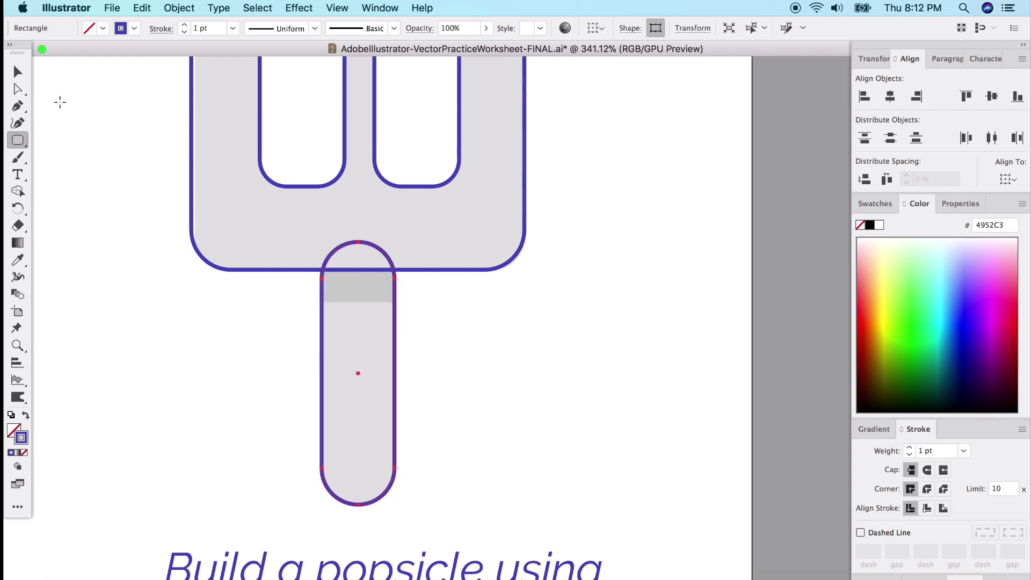
{"action": "left_click", "coordinate": [18, 71]}
{"action": "left_click", "coordinate": [314, 288]}
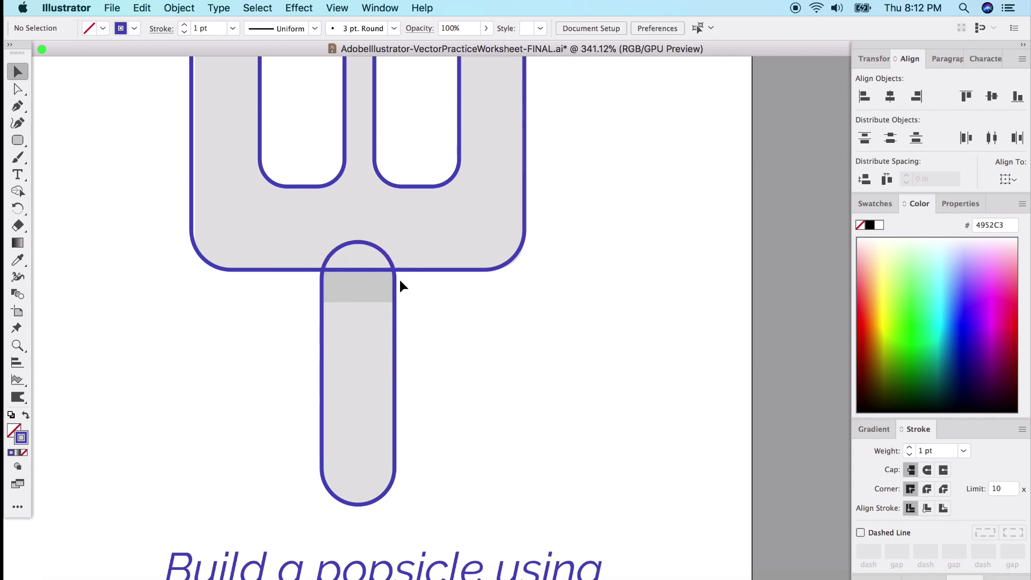
{"action": "scroll", "coordinate": [424, 365], "scroll_direction": "up", "scroll_amount": 2}
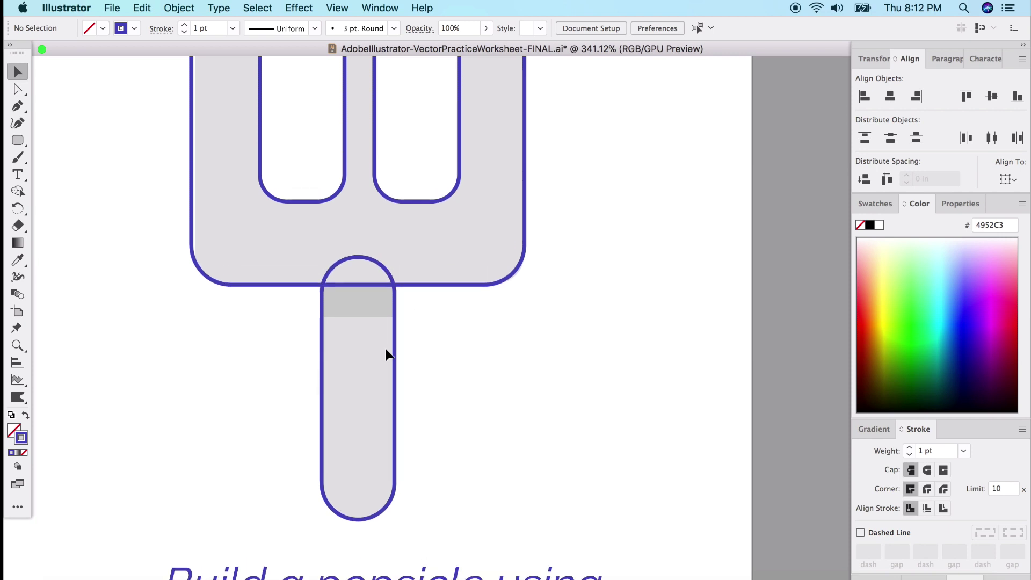
Step: Send the stick outline to the back and select the popsicle top outline
{"action": "left_click", "coordinate": [374, 260]}
{"action": "left_click", "coordinate": [414, 247]}
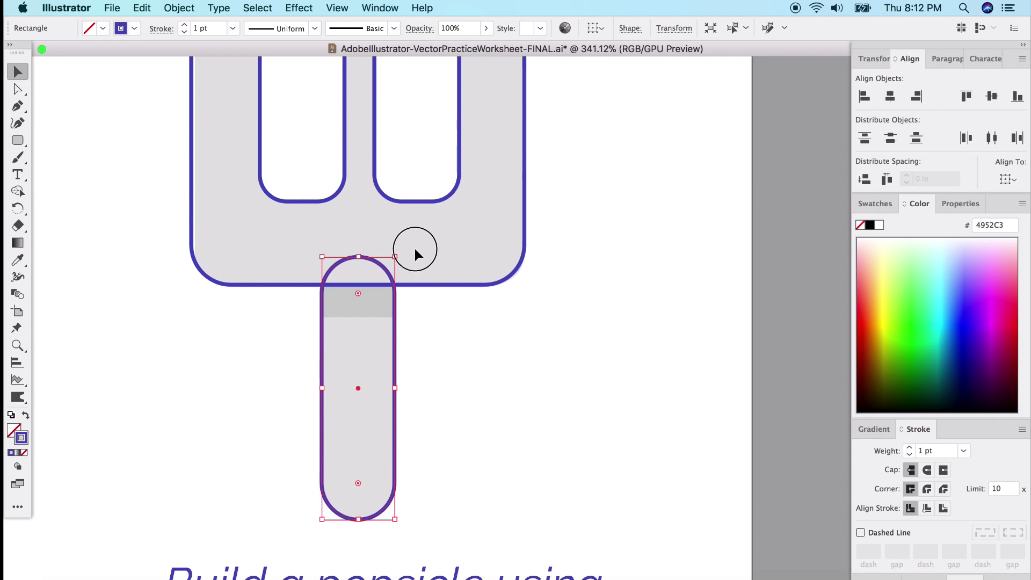
{"action": "left_click", "coordinate": [379, 267]}
{"action": "right_click", "coordinate": [386, 267]}
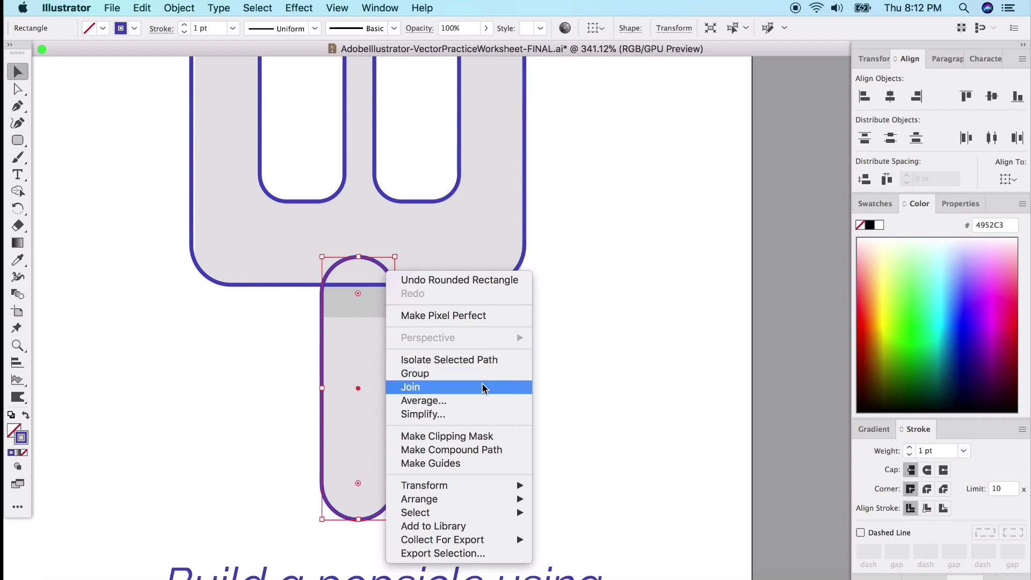
{"action": "mouse_move", "coordinate": [476, 499]}
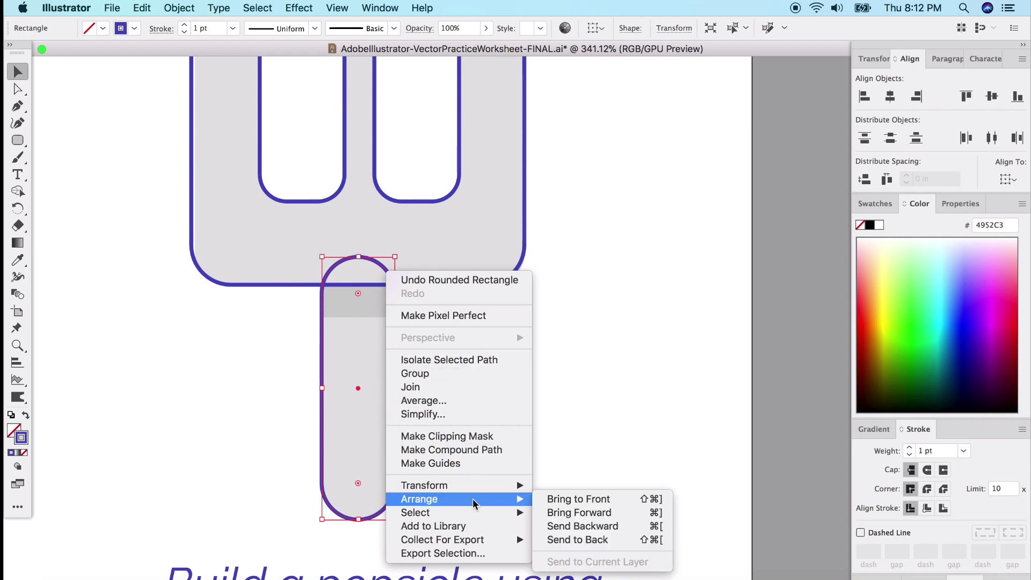
{"action": "left_click", "coordinate": [581, 540]}
{"action": "left_click", "coordinate": [498, 383]}
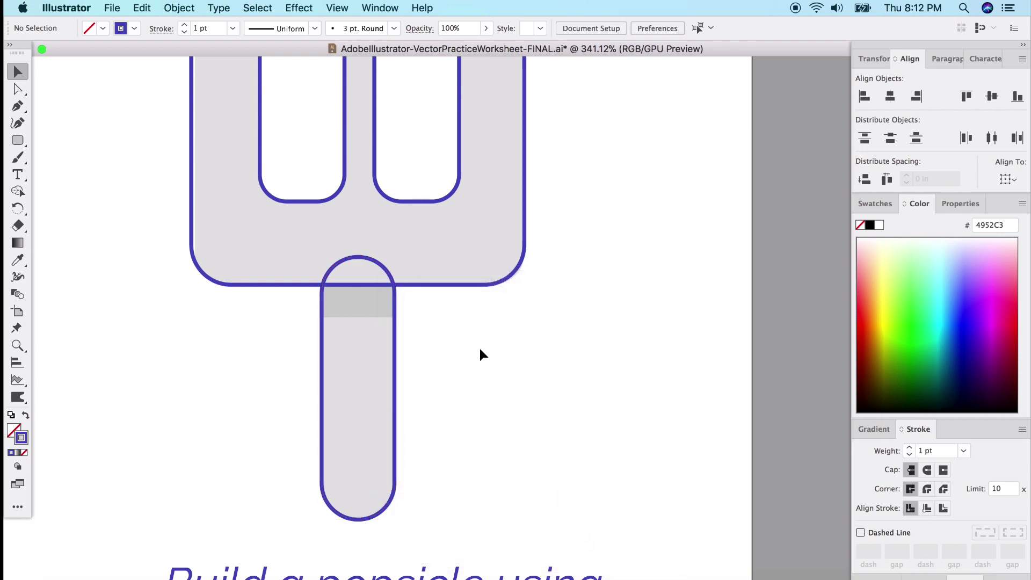
{"action": "left_click", "coordinate": [443, 286]}
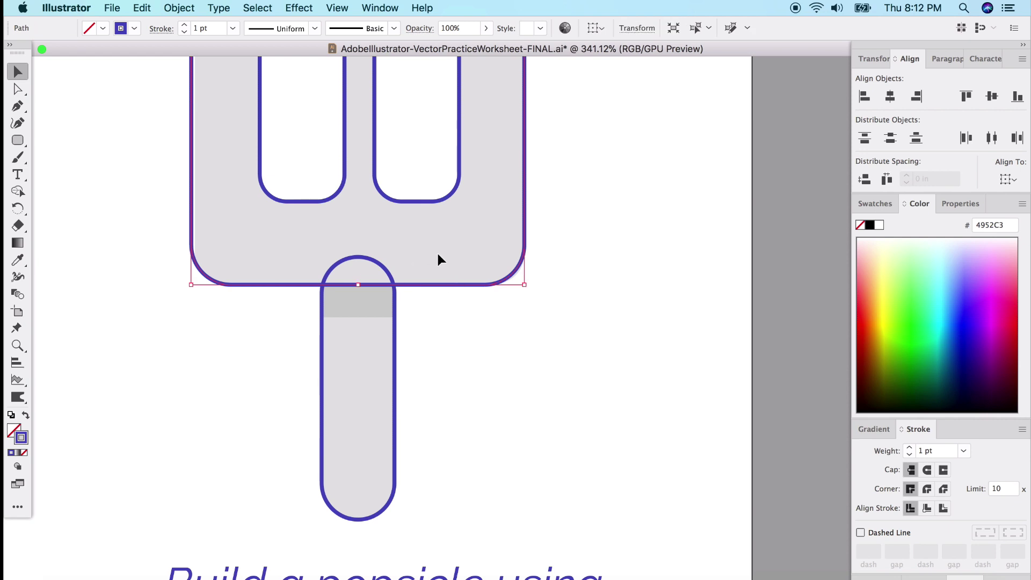
Step: Make the popsicle top solid purple with no outline
{"action": "left_click", "coordinate": [27, 418]}
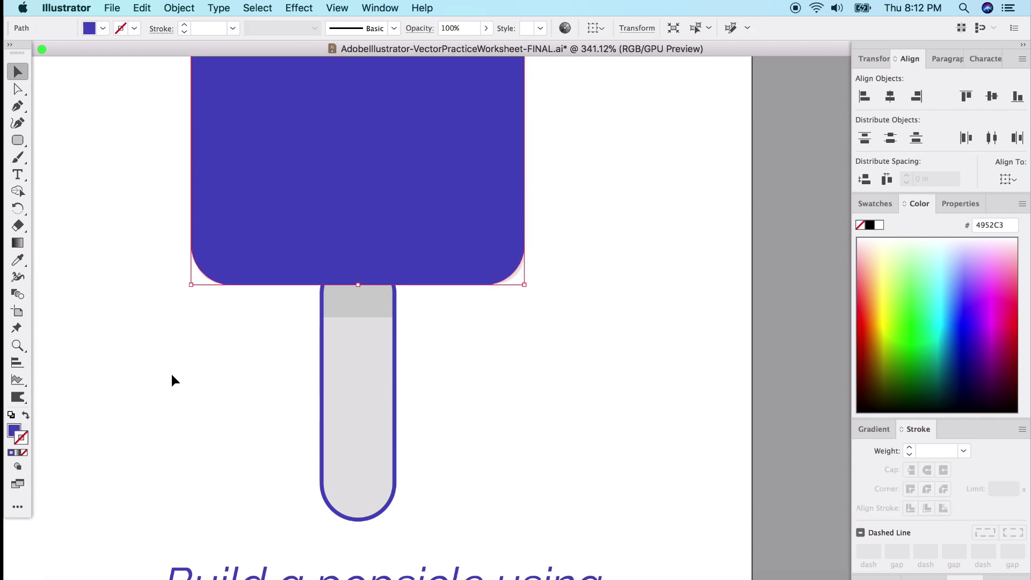
{"action": "scroll", "coordinate": [230, 363], "scroll_direction": "up", "scroll_amount": 2}
{"action": "scroll", "coordinate": [291, 218], "scroll_direction": "up", "scroll_amount": 4}
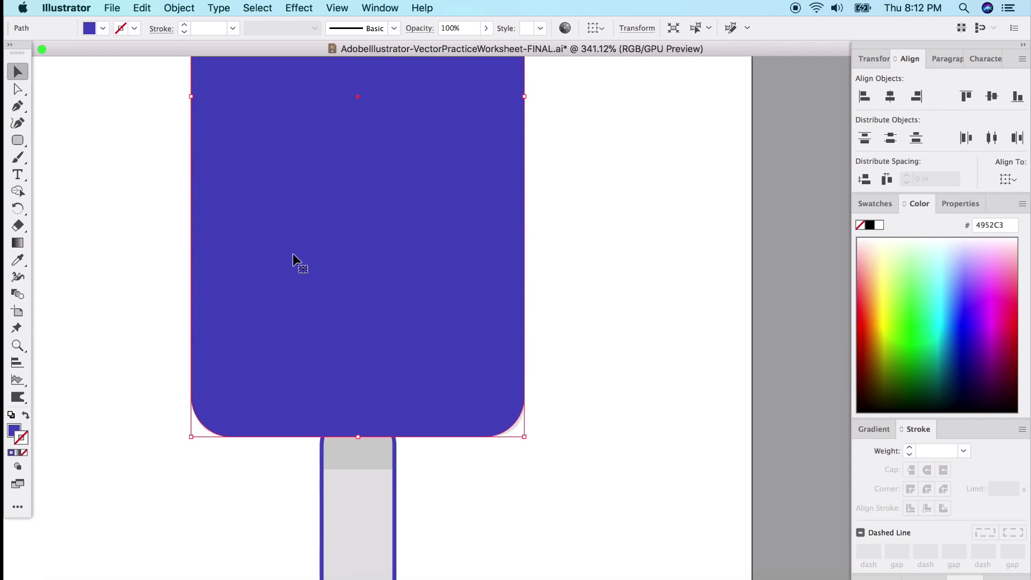
{"action": "scroll", "coordinate": [292, 254], "scroll_direction": "up", "scroll_amount": 3}
{"action": "left_click", "coordinate": [173, 215]}
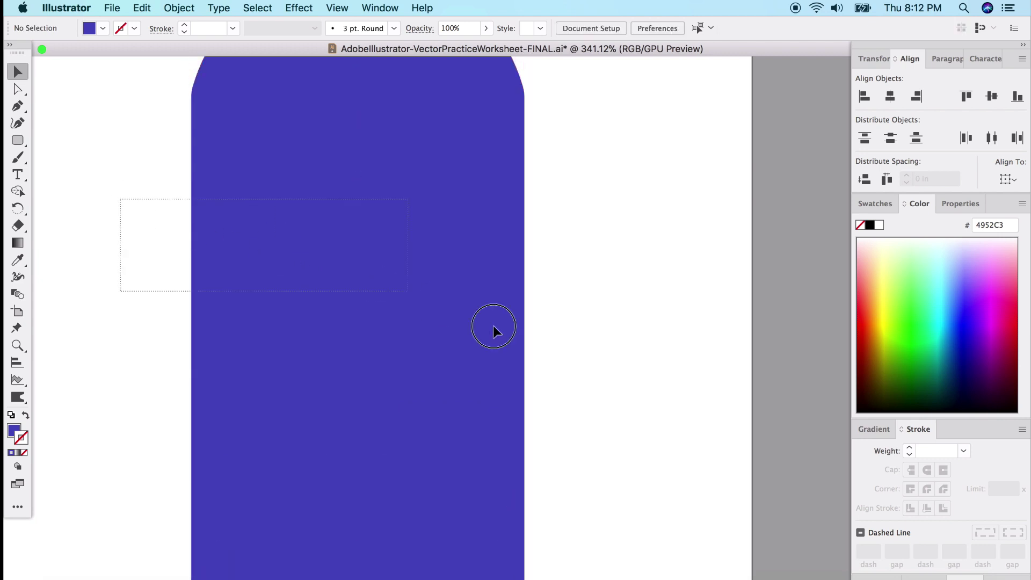
Step: Fill the two inner rounded slots with lighter purple 5B6AD6 and no outline
{"action": "left_click", "coordinate": [459, 303]}
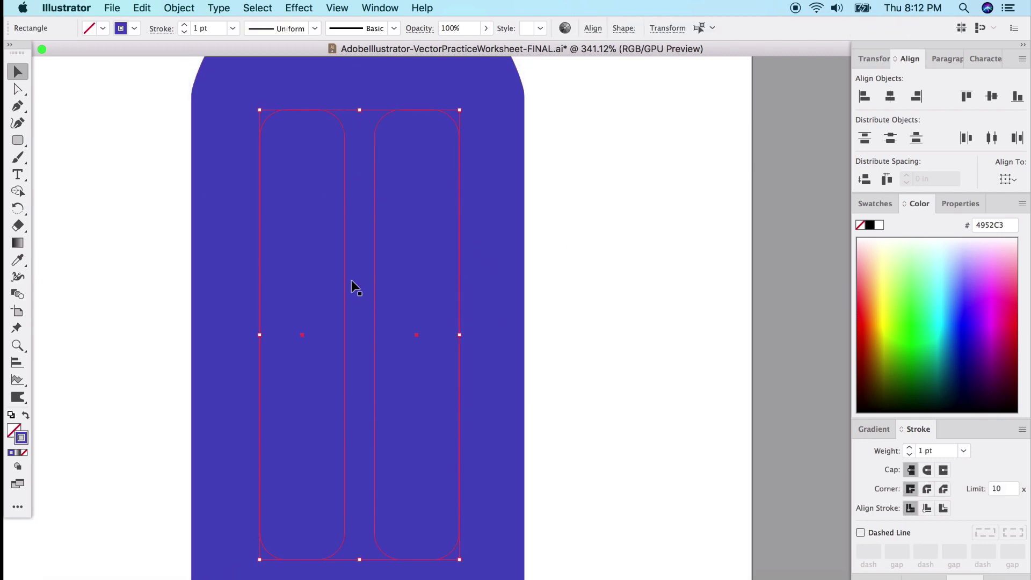
{"action": "double_click", "coordinate": [20, 437]}
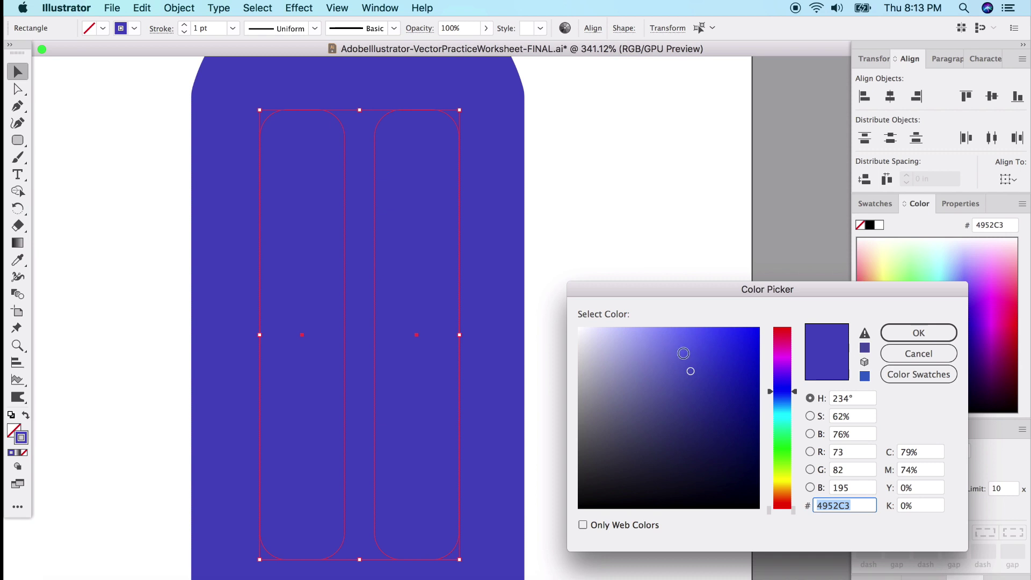
{"action": "left_click", "coordinate": [886, 353]}
{"action": "double_click", "coordinate": [20, 438]}
{"action": "left_click_drag", "start_coordinate": [710, 288], "coordinate": [650, 227]}
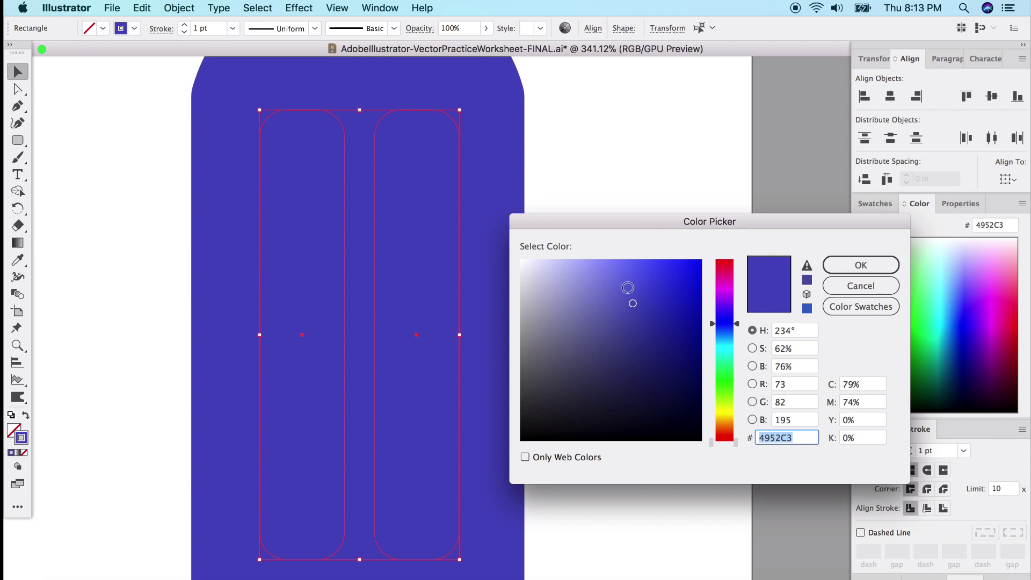
{"action": "left_click", "coordinate": [628, 287]}
{"action": "key", "text": "Return"}
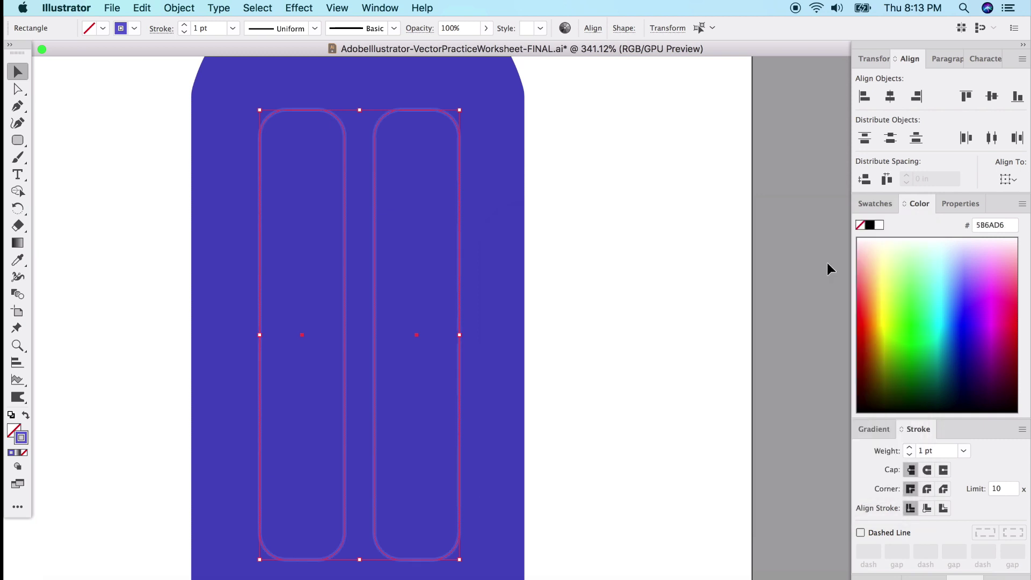
{"action": "left_click", "coordinate": [26, 417]}
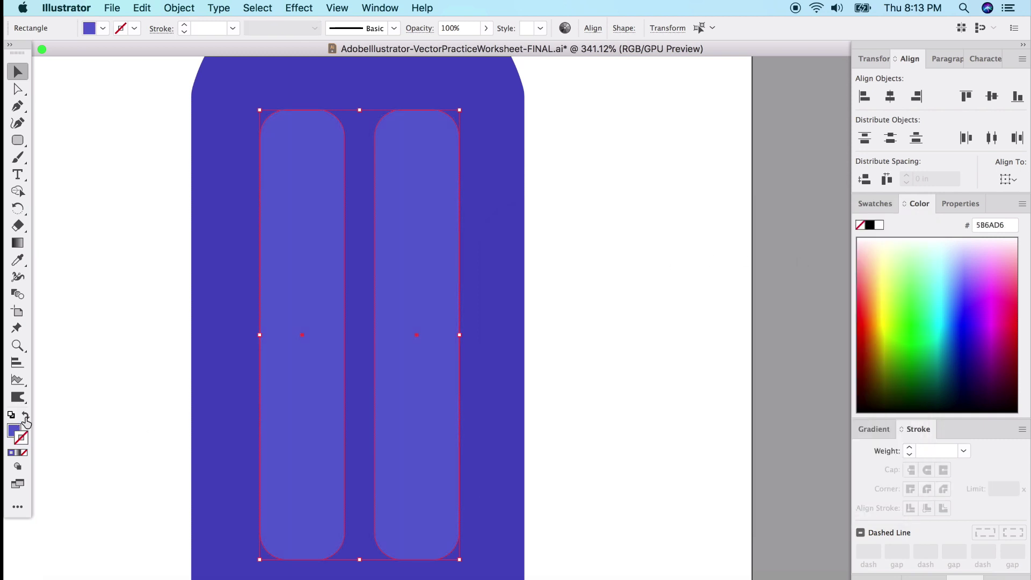
{"action": "left_click", "coordinate": [97, 359]}
Step: Extend the popsicle stick's top slightly upward
{"action": "scroll", "coordinate": [378, 520], "scroll_direction": "down", "scroll_amount": 5}
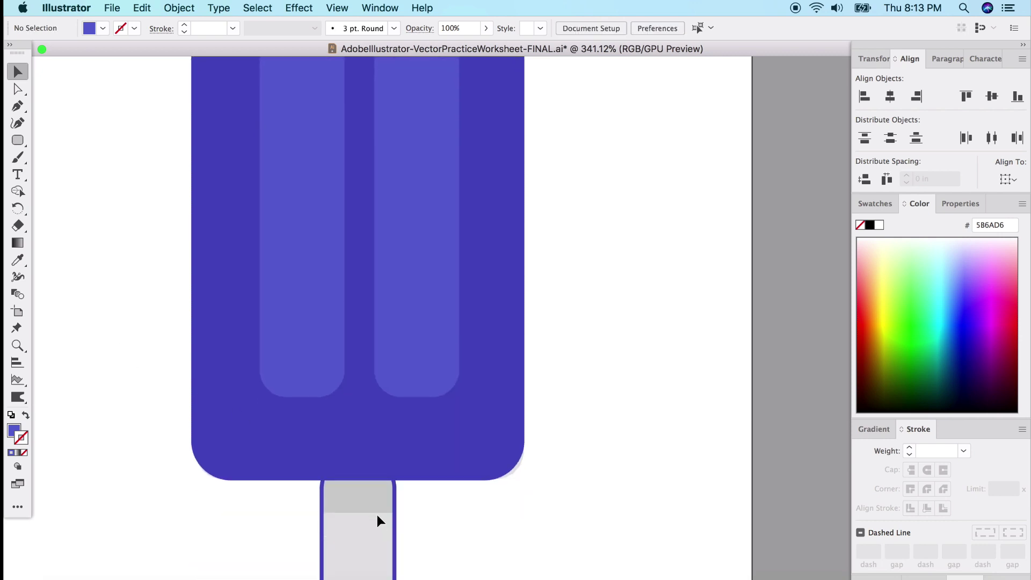
{"action": "scroll", "coordinate": [378, 520], "scroll_direction": "down", "scroll_amount": 4}
{"action": "left_click", "coordinate": [376, 397]}
{"action": "left_click_drag", "start_coordinate": [359, 352], "coordinate": [358, 341]}
{"action": "left_click", "coordinate": [434, 454]}
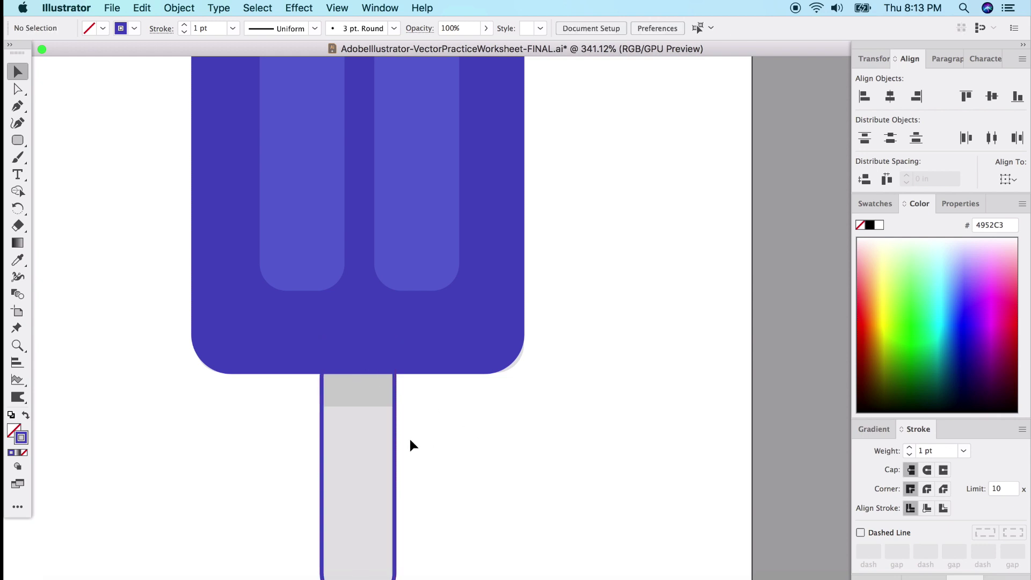
Step: Draw a rectangle band across the top of the stick, filled with no outline
{"action": "scroll", "coordinate": [394, 468], "scroll_direction": "down", "scroll_amount": 3}
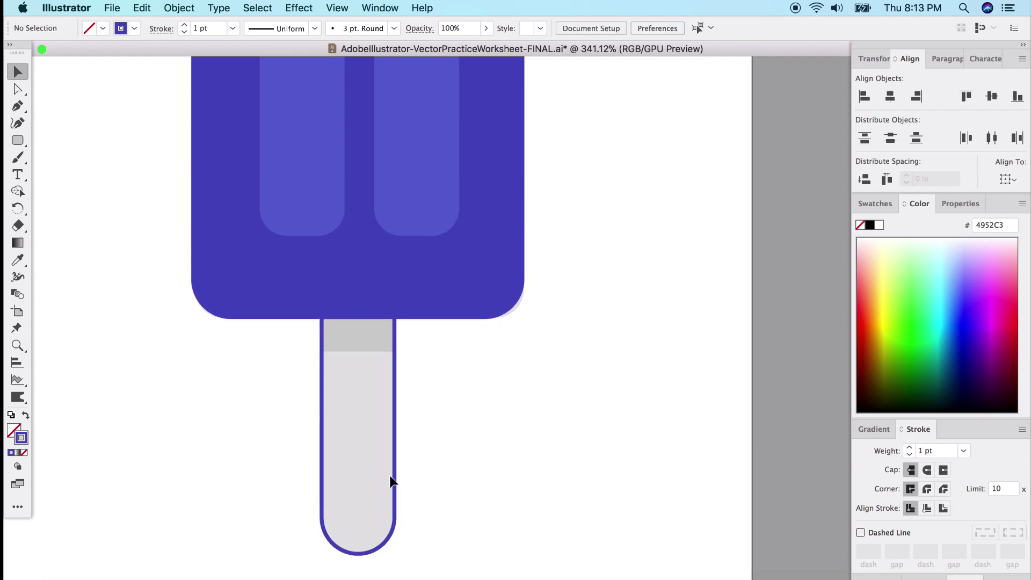
{"action": "scroll", "coordinate": [320, 392], "scroll_direction": "up", "scroll_amount": 5}
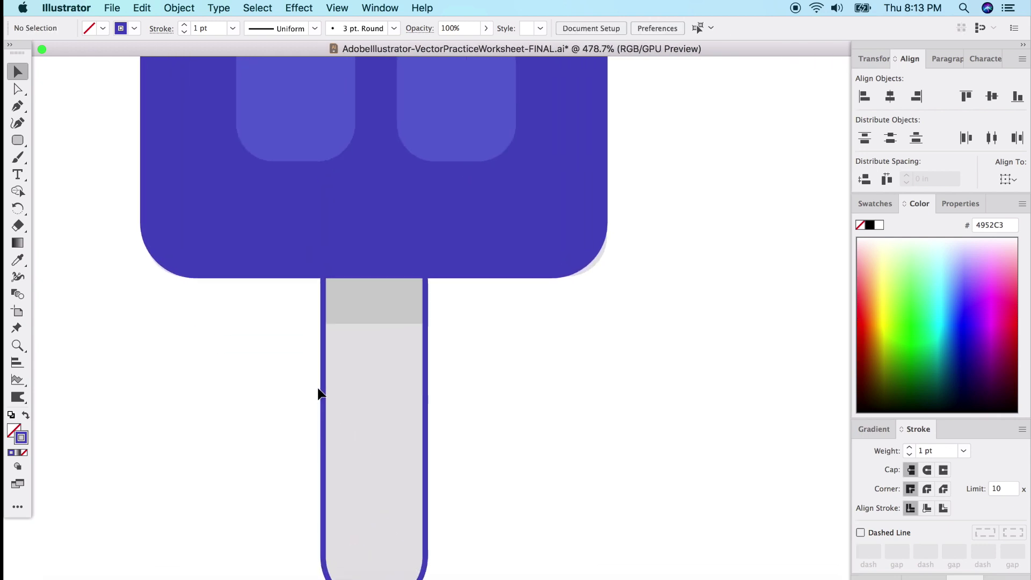
{"action": "scroll", "coordinate": [374, 338], "scroll_direction": "up", "scroll_amount": 1}
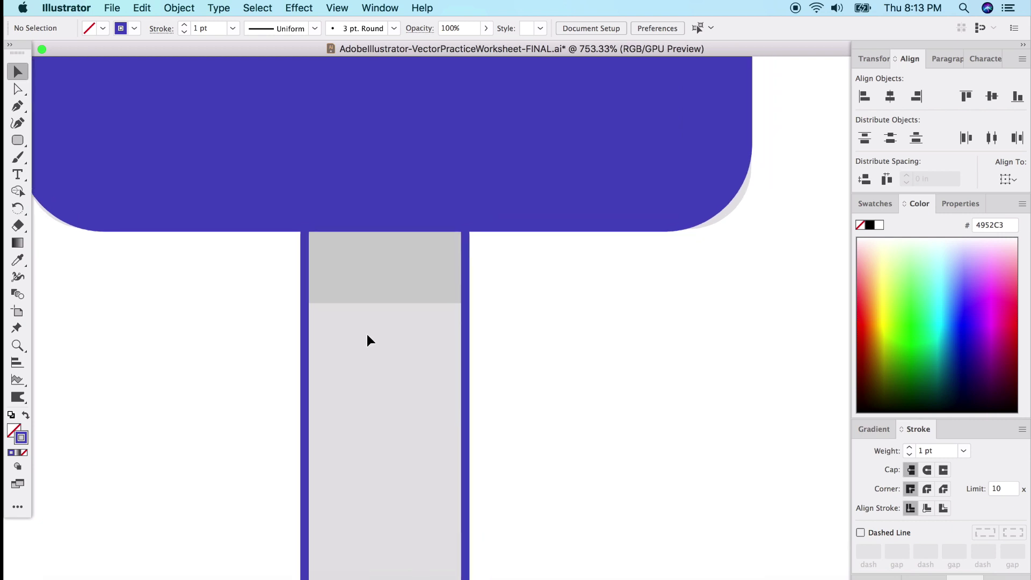
{"action": "left_click", "coordinate": [305, 338]}
{"action": "left_click", "coordinate": [172, 282]}
{"action": "left_click_drag", "start_coordinate": [18, 140], "coordinate": [73, 139]}
{"action": "mouse_move", "coordinate": [304, 220]}
{"action": "left_mouse_down"}
{"action": "mouse_move", "coordinate": [465, 315]}
{"action": "mouse_move", "coordinate": [466, 304]}
{"action": "left_mouse_up"}
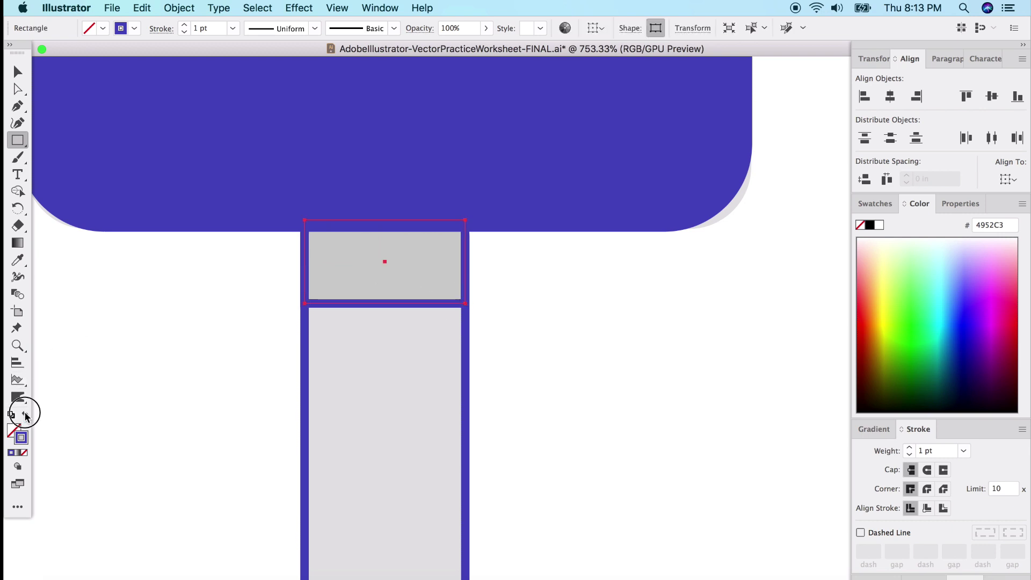
{"action": "left_click", "coordinate": [25, 415]}
Step: Colour the band darker purple 374398 and send it one step backward
{"action": "left_click", "coordinate": [17, 72]}
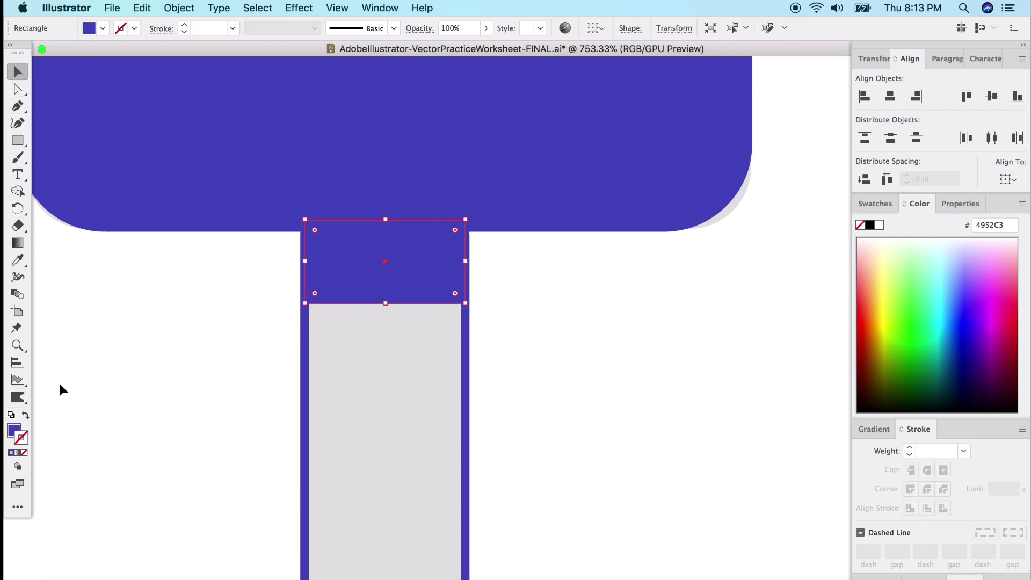
{"action": "double_click", "coordinate": [13, 432]}
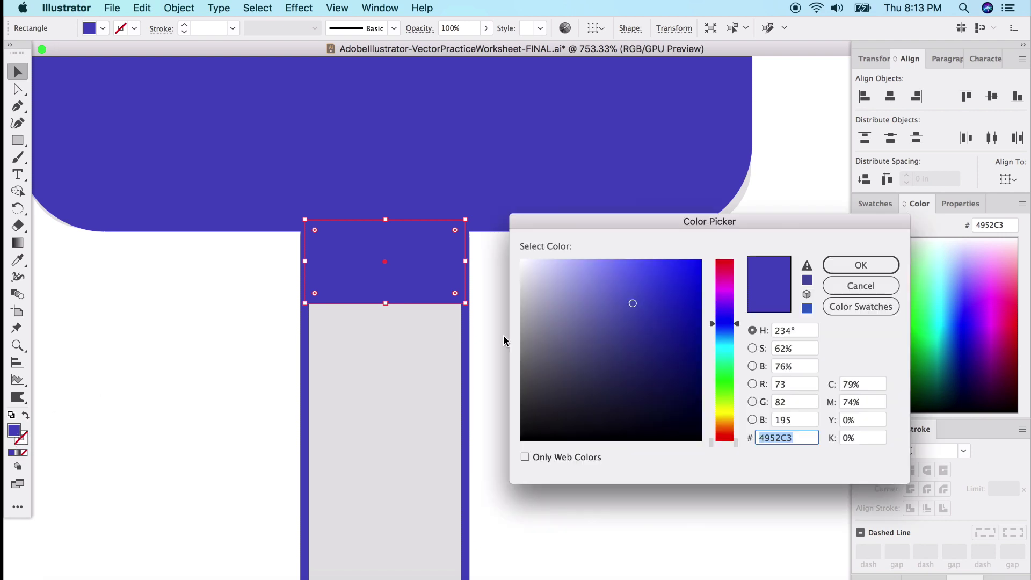
{"action": "type", "text": "374398"}
{"action": "key", "text": "Return"}
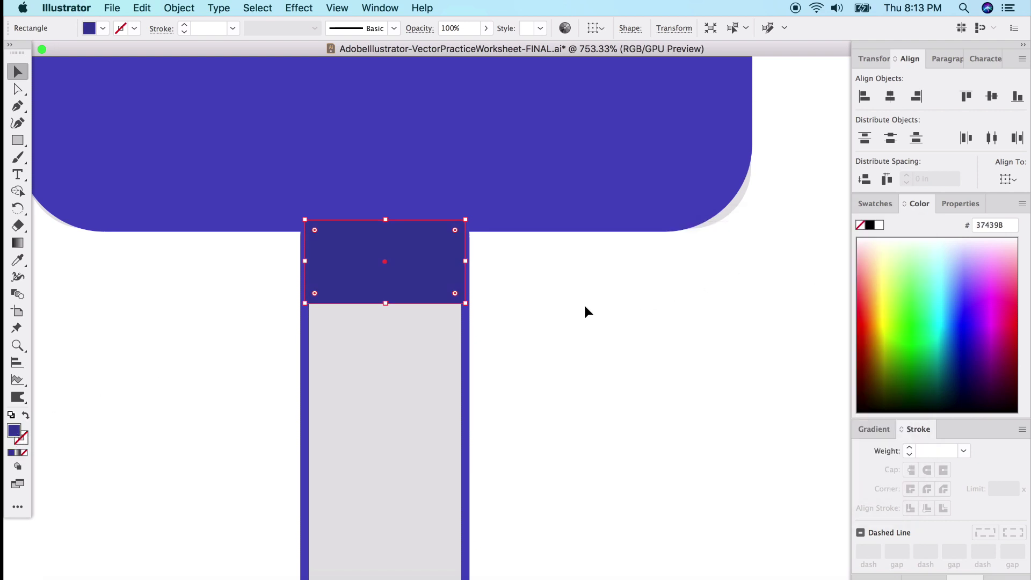
{"action": "right_click", "coordinate": [438, 279]}
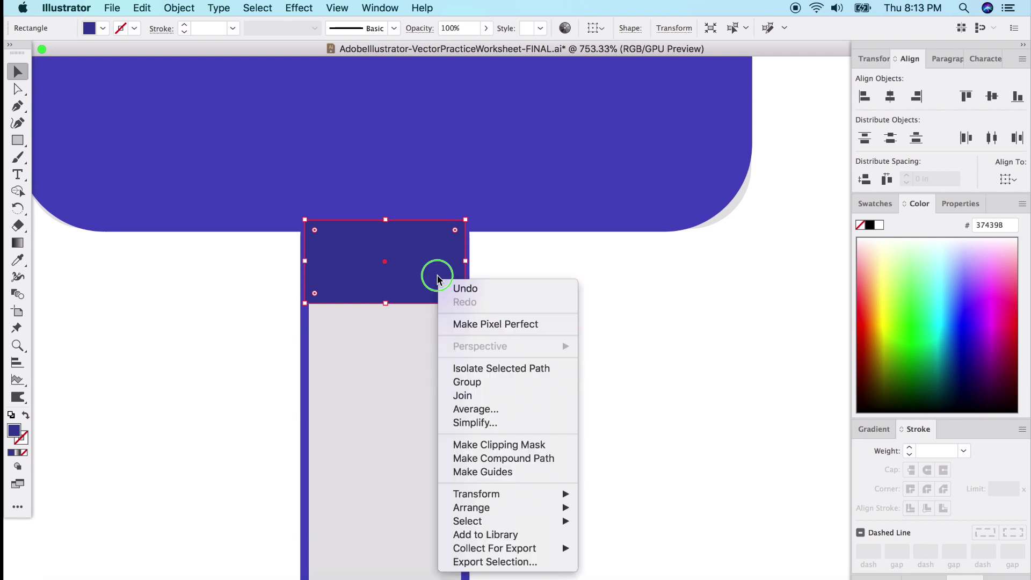
{"action": "mouse_move", "coordinate": [562, 509]}
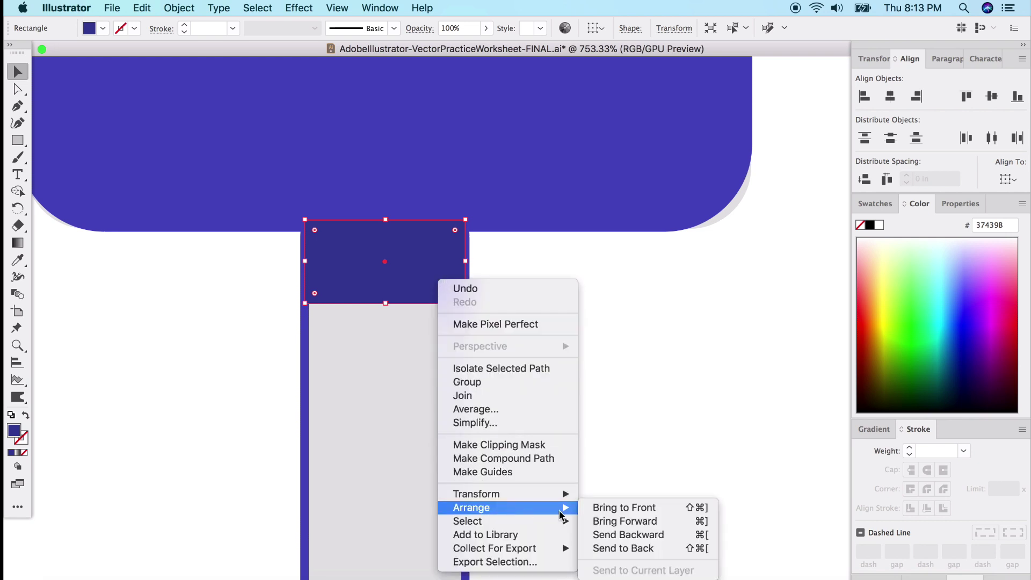
{"action": "left_click", "coordinate": [624, 535]}
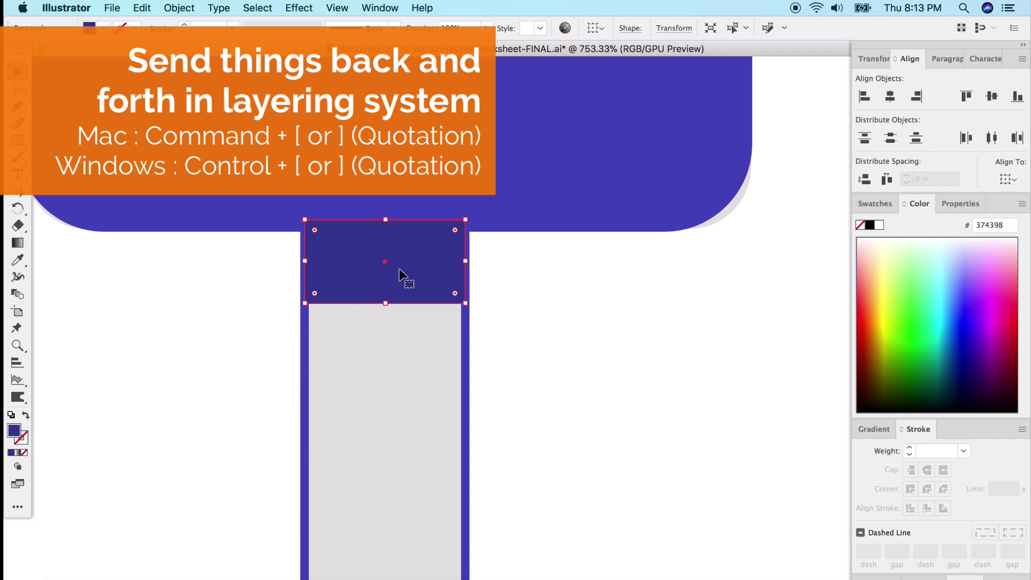
Step: With the Layers panel expanded, send the dark band behind the popsicle top
{"action": "left_click", "coordinate": [965, 577]}
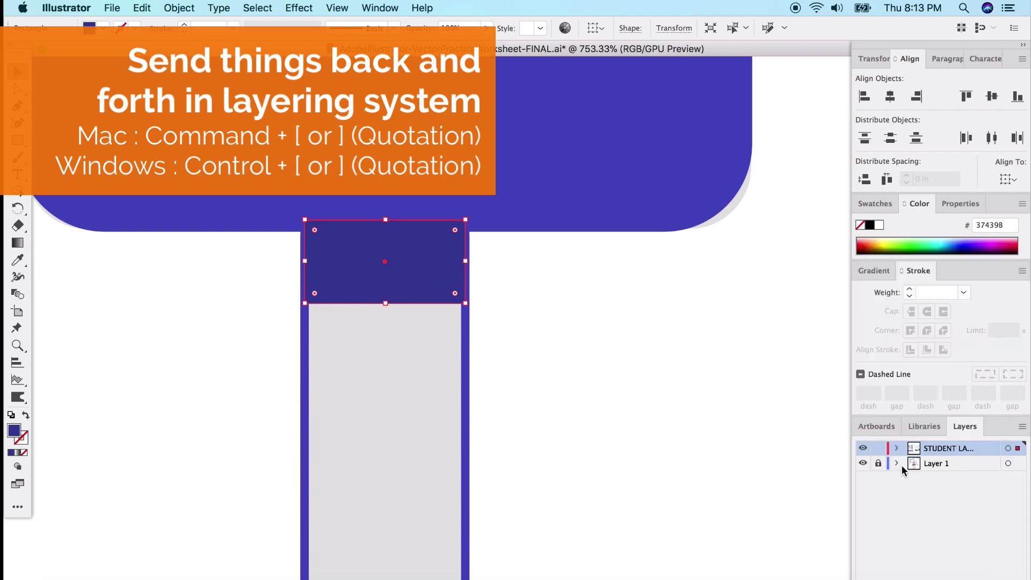
{"action": "left_click", "coordinate": [897, 448]}
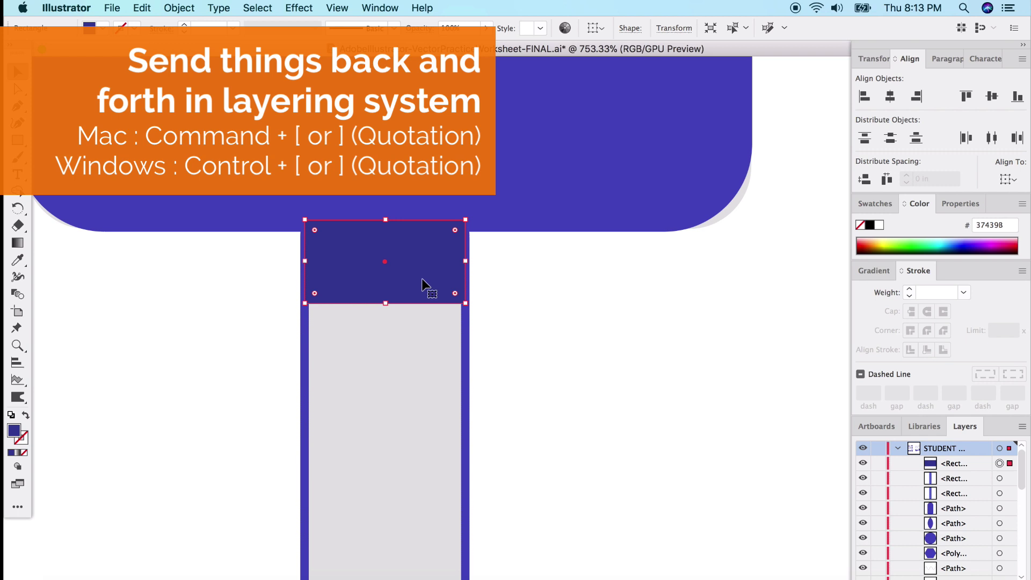
{"action": "key", "text": "super+bracketleft"}
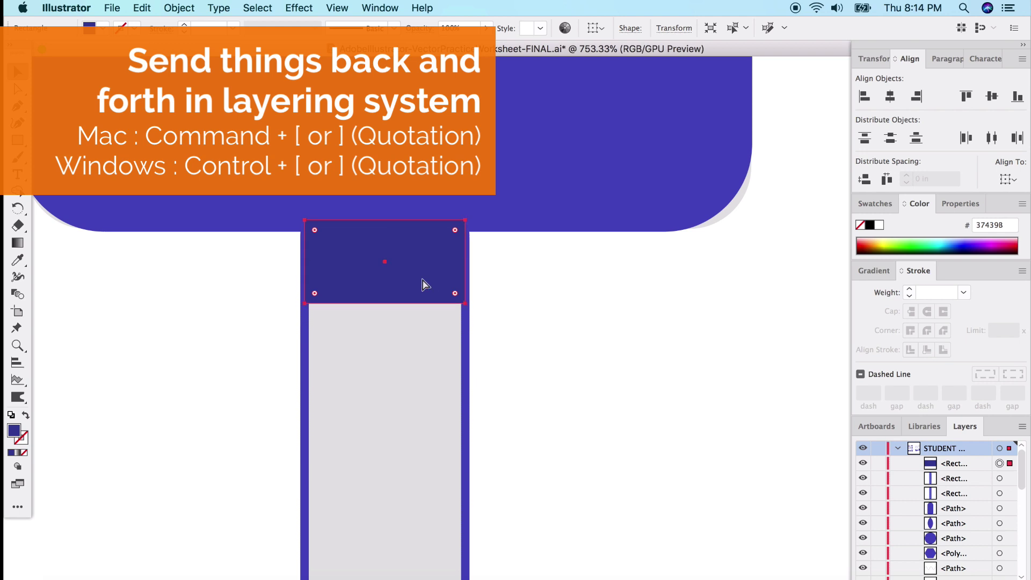
{"action": "key", "text": "super+bracketleft"}
{"action": "key", "text": "super+bracketleft"}
{"action": "key", "text": "super+bracketleft"}
{"action": "key", "text": "super+bracketleft"}
{"action": "key", "text": "super+bracketleft"}
{"action": "key", "text": "super+bracketleft"}
{"action": "key", "text": "super+bracketleft"}
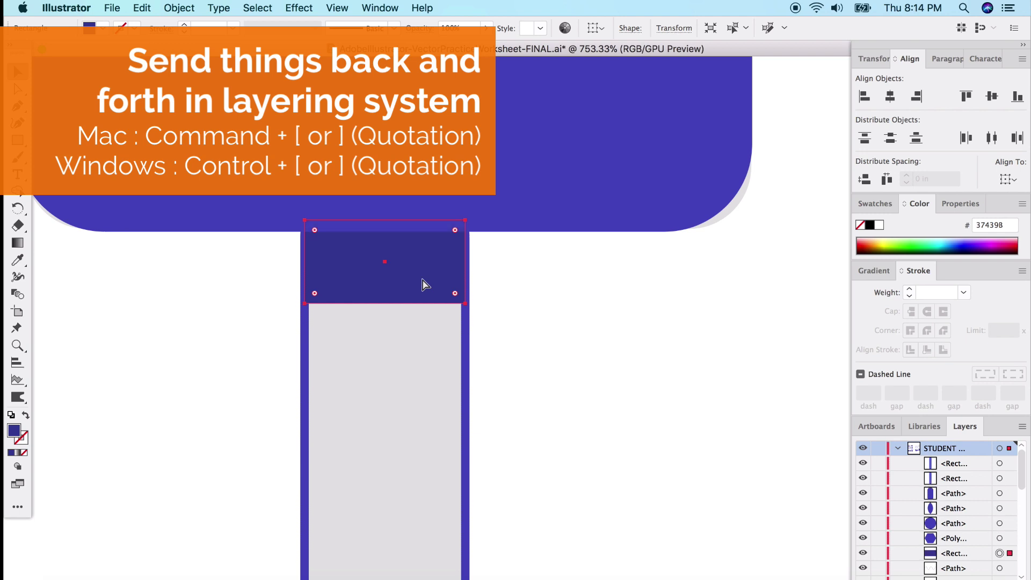
{"action": "left_click", "coordinate": [556, 431]}
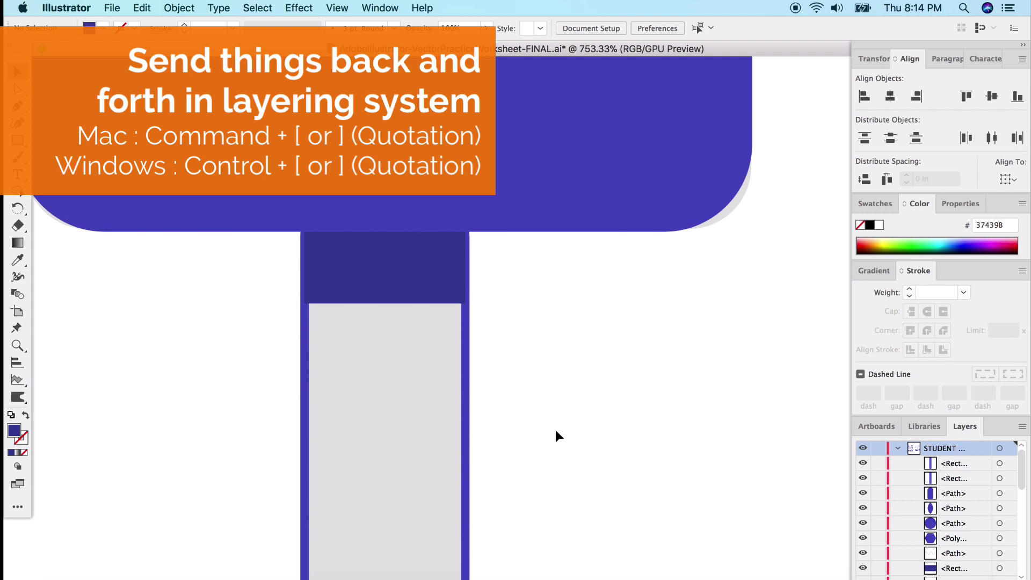
Step: Make the stick solid purple 4952C3 with no outline
{"action": "left_click", "coordinate": [466, 387]}
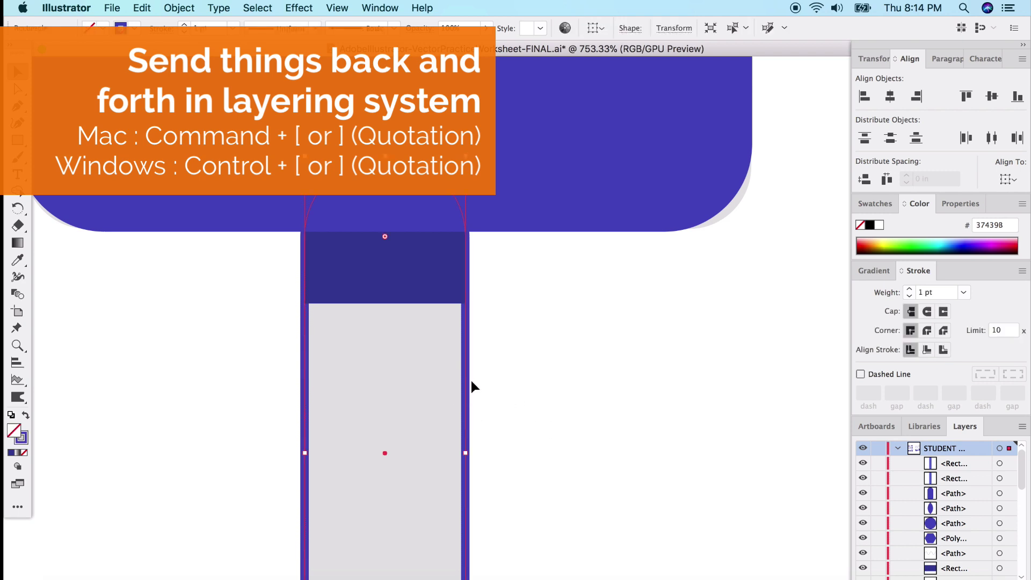
{"action": "left_click", "coordinate": [27, 417]}
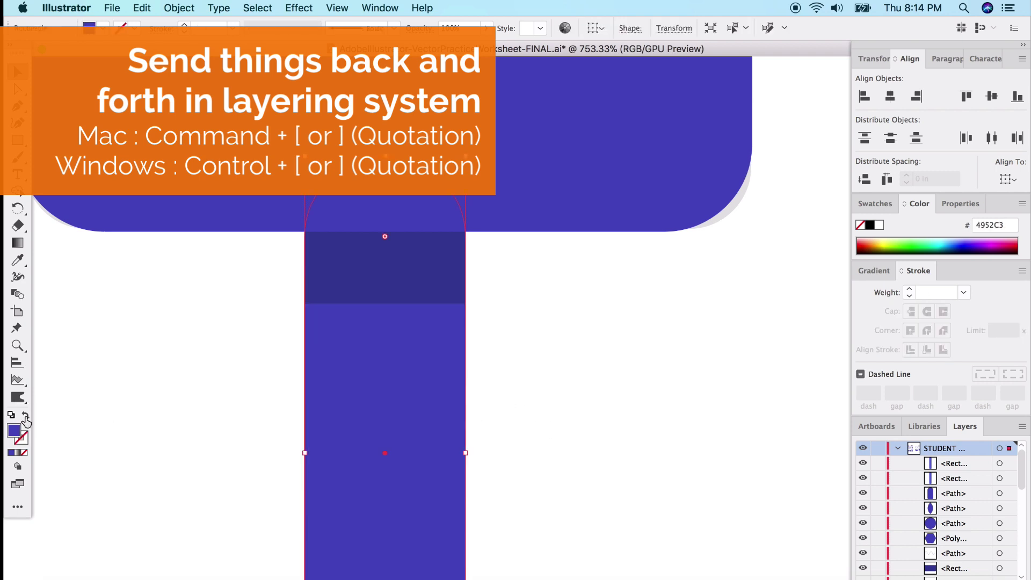
{"action": "left_click", "coordinate": [157, 327]}
{"action": "scroll", "coordinate": [308, 377], "scroll_direction": "down", "scroll_amount": 5}
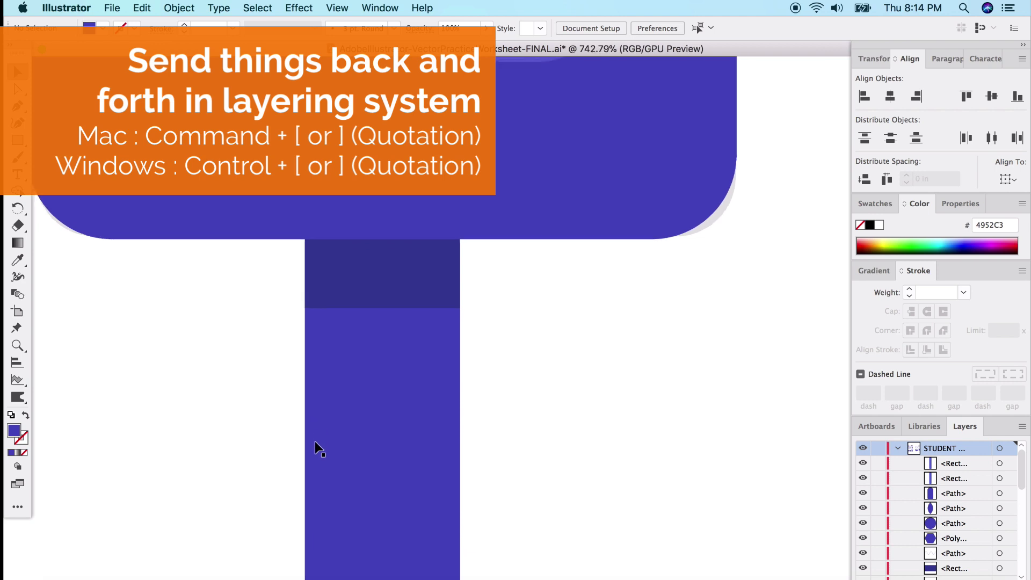
{"action": "scroll", "coordinate": [309, 415], "scroll_direction": "down", "scroll_amount": 6}
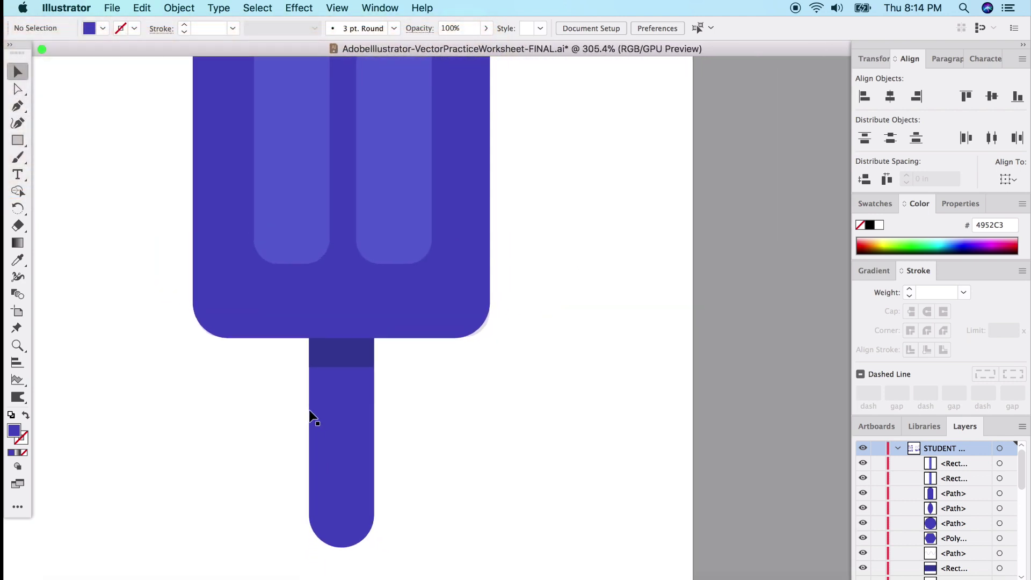
{"action": "scroll", "coordinate": [311, 414], "scroll_direction": "down", "scroll_amount": 3}
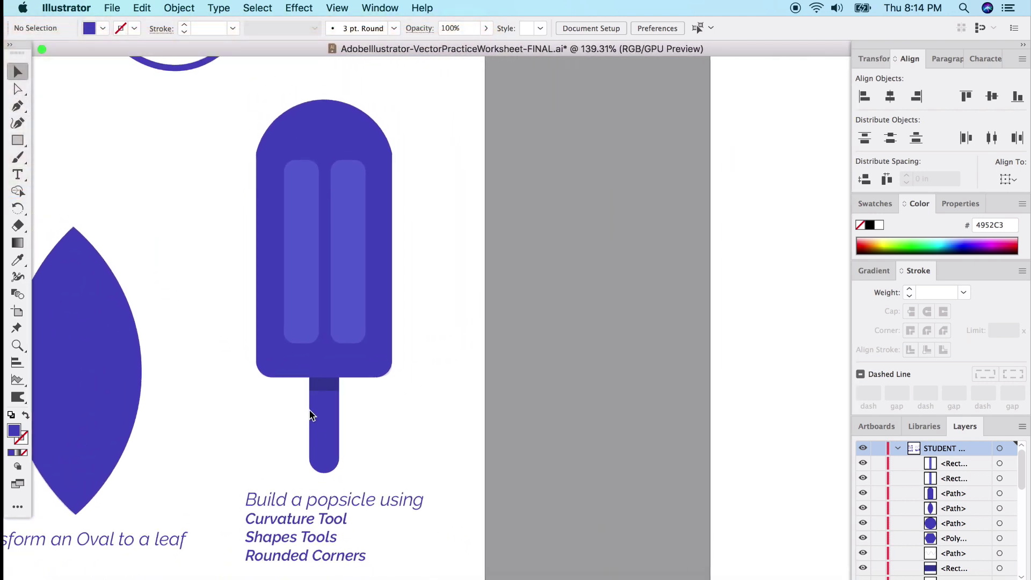